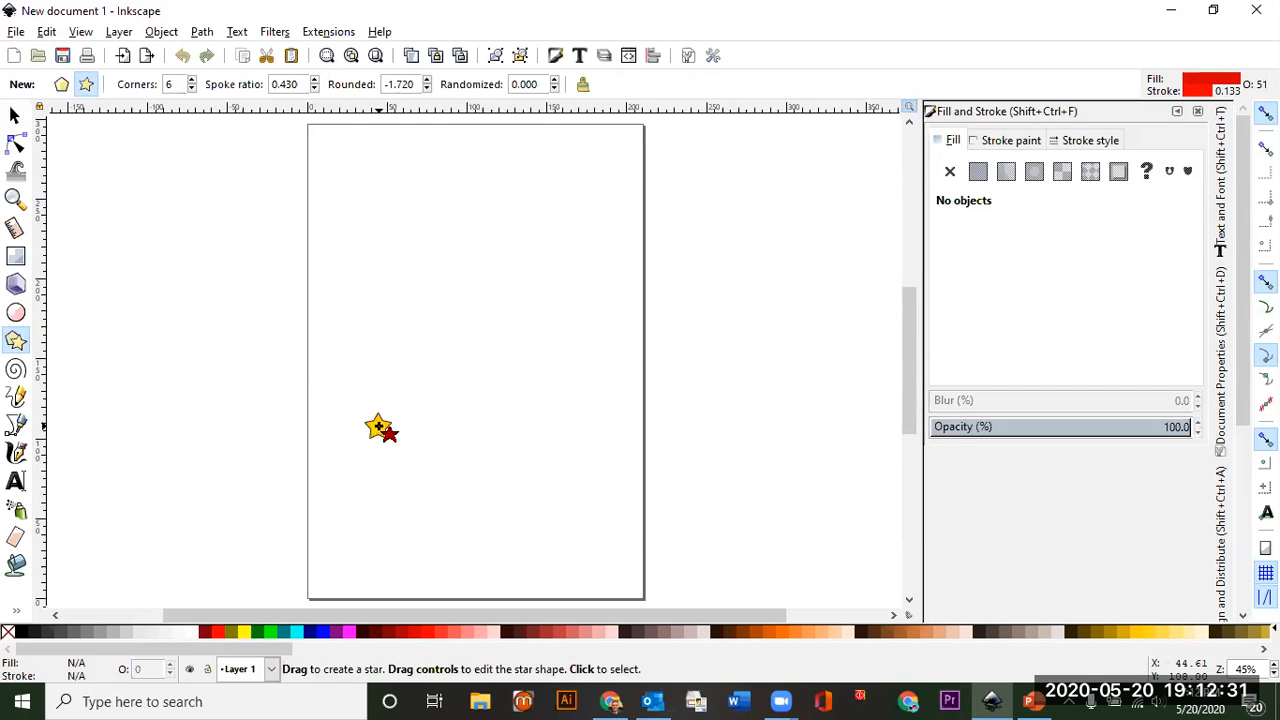
Draw a large rounded six-cornered shape over the page, make it a polygon, and rotate and enlarge it slightly
mouse_move(379, 426)
left_mouse_down()
mouse_move(424, 322)
mouse_move(366, 447)
mouse_move(437, 471)
mouse_move(517, 558)
mouse_move(571, 586)
mouse_move(520, 531)
mouse_move(489, 523)
mouse_move(643, 590)
mouse_move(691, 549)
mouse_move(494, 506)
mouse_move(591, 517)
mouse_move(744, 399)
left_mouse_up()
left_click(79, 86)
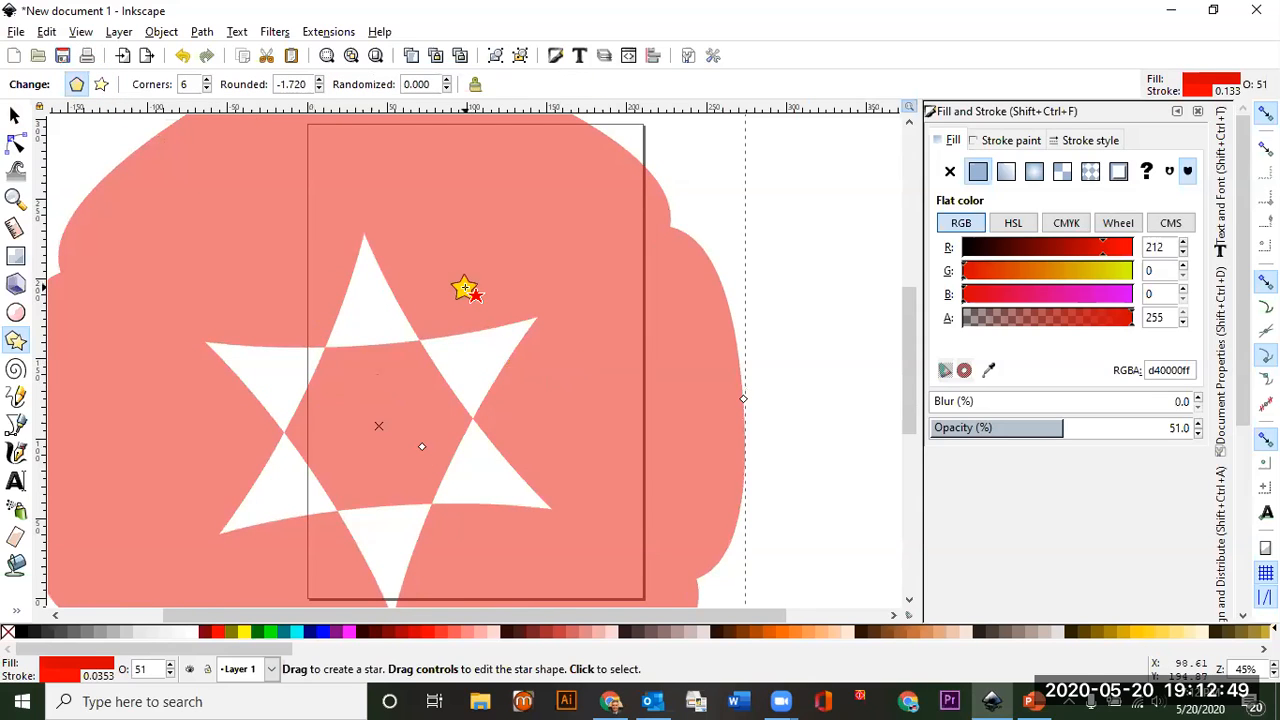
scroll(463, 289, "down", 3, "ctrl")
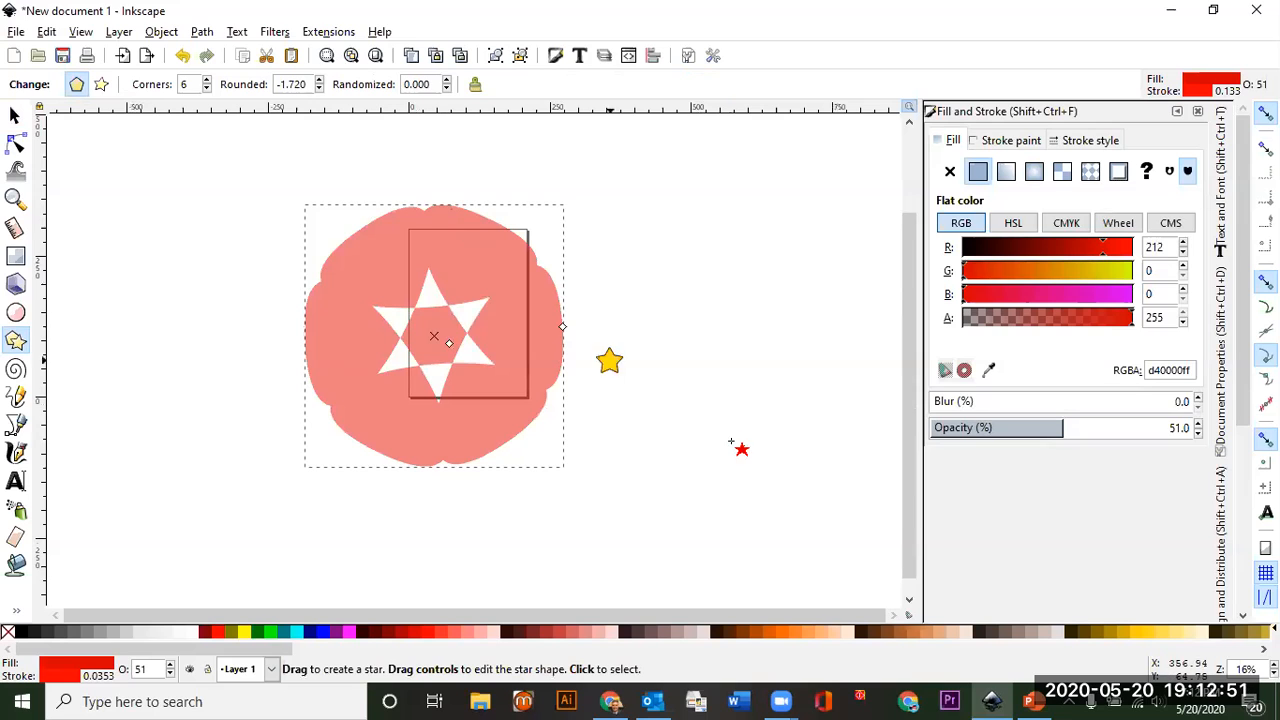
left_click_drag(548, 325, 451, 191)
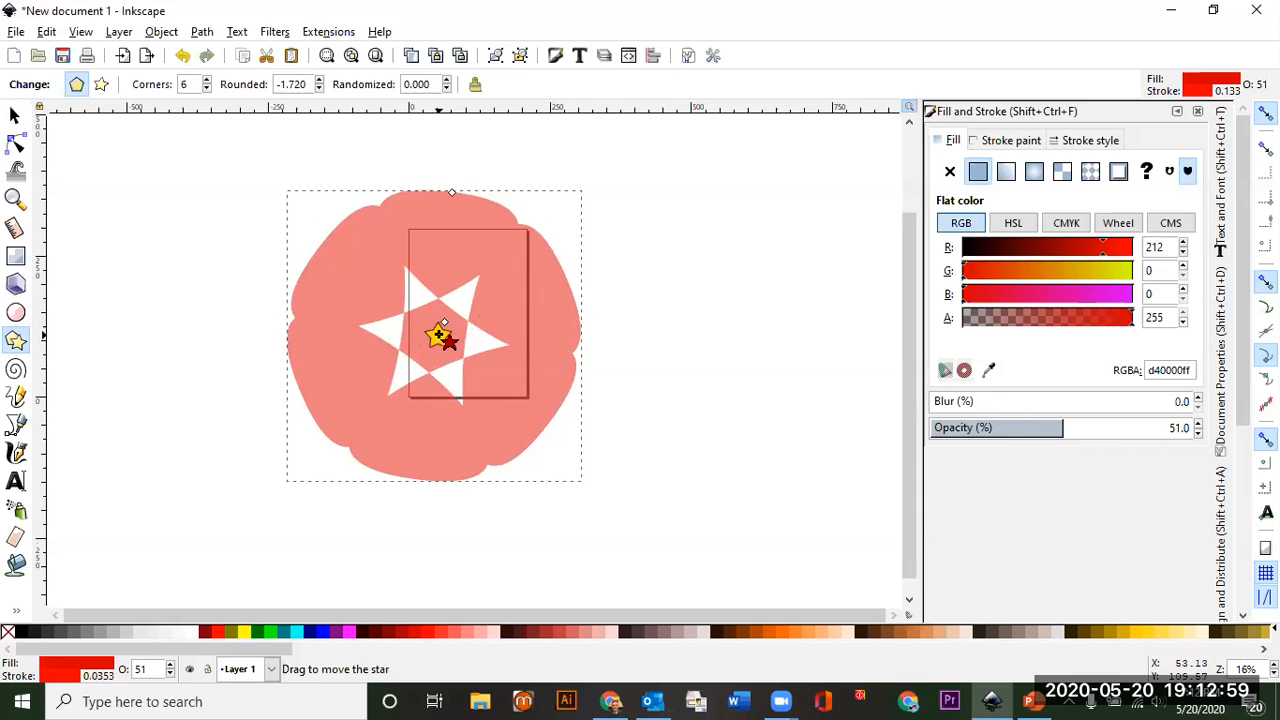
Change the six-cornered shape to a star and undo the small extra star drawn over its upper edge
left_click(101, 84)
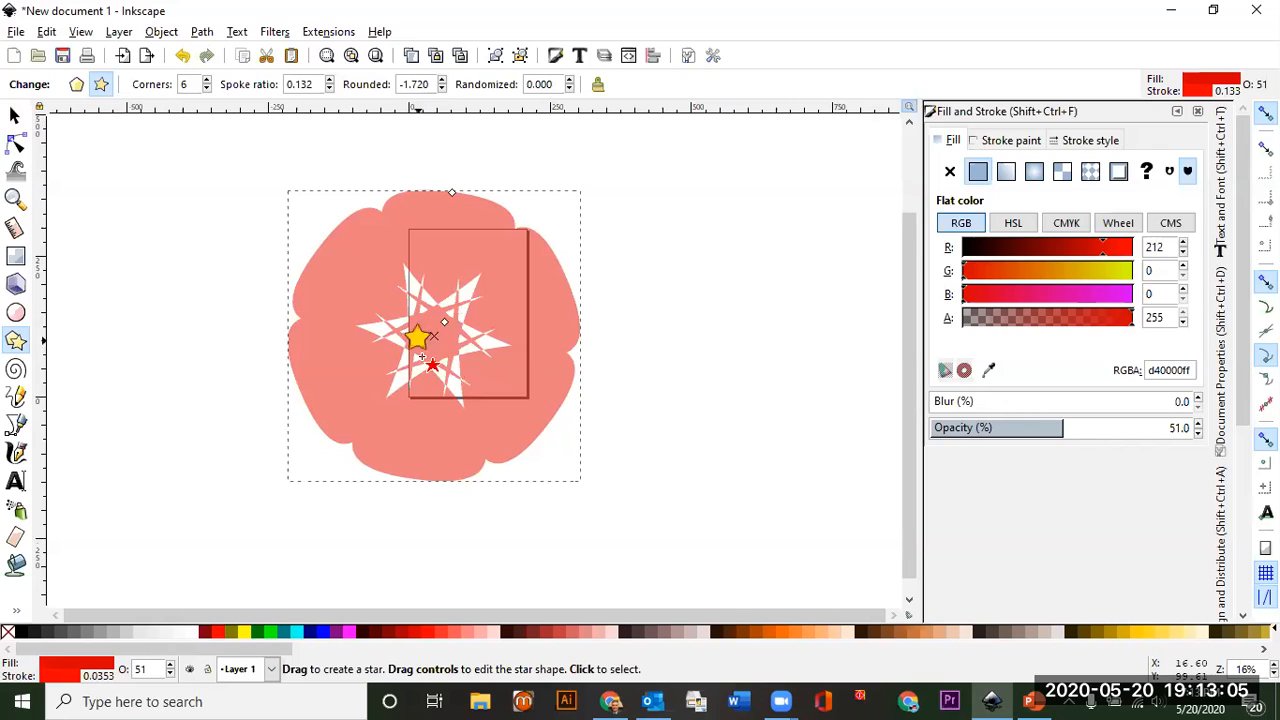
left_click_drag(453, 189, 451, 232)
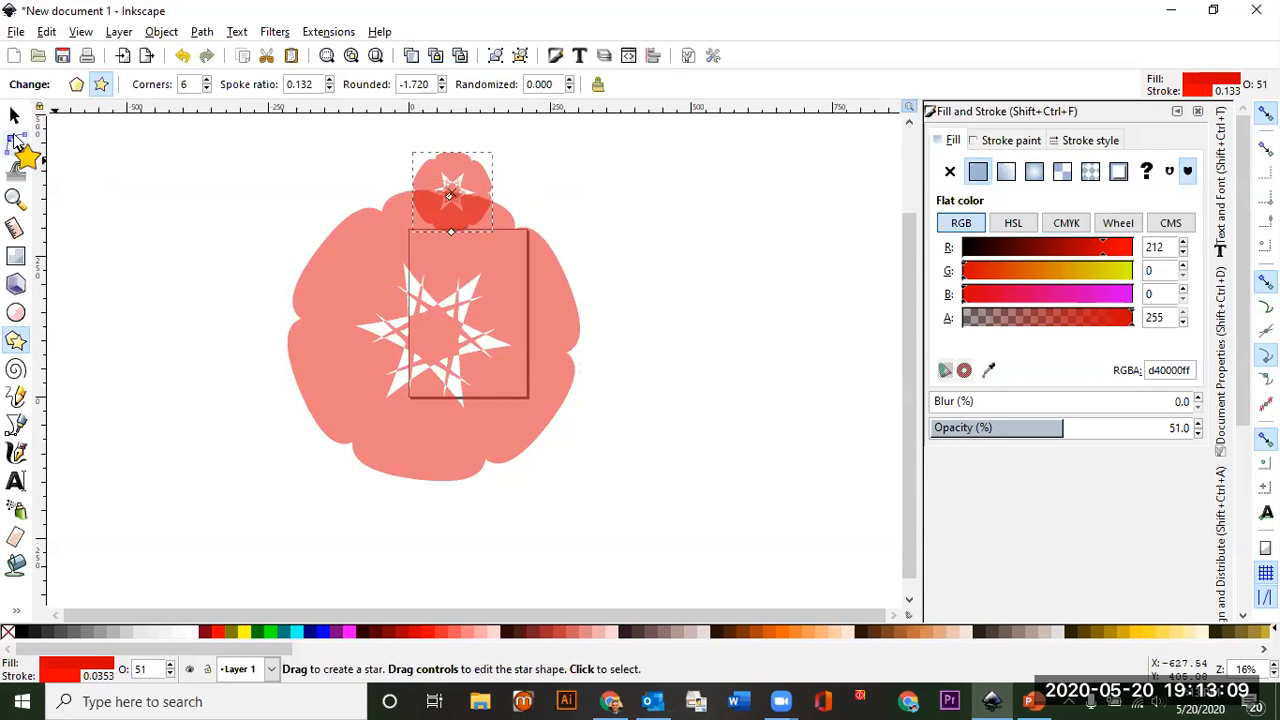
left_click(181, 57)
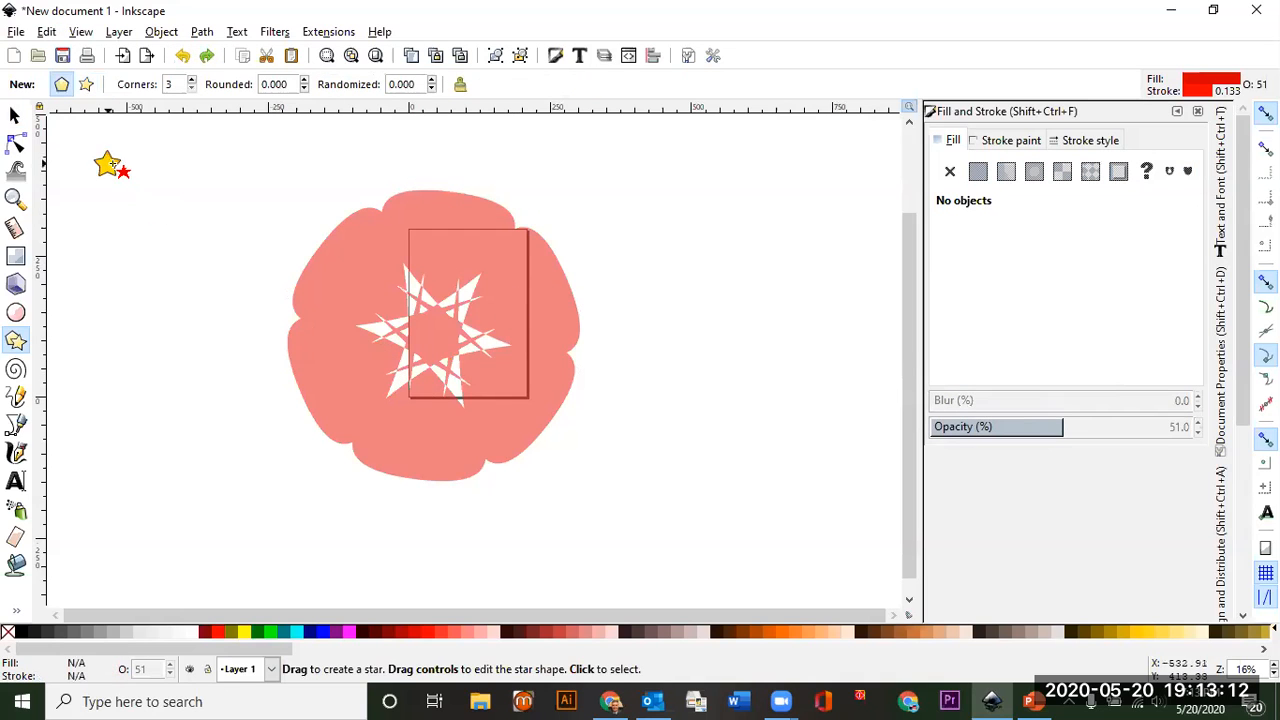
Delete the large rounded six-cornered star
left_click(14, 115)
left_click(337, 306)
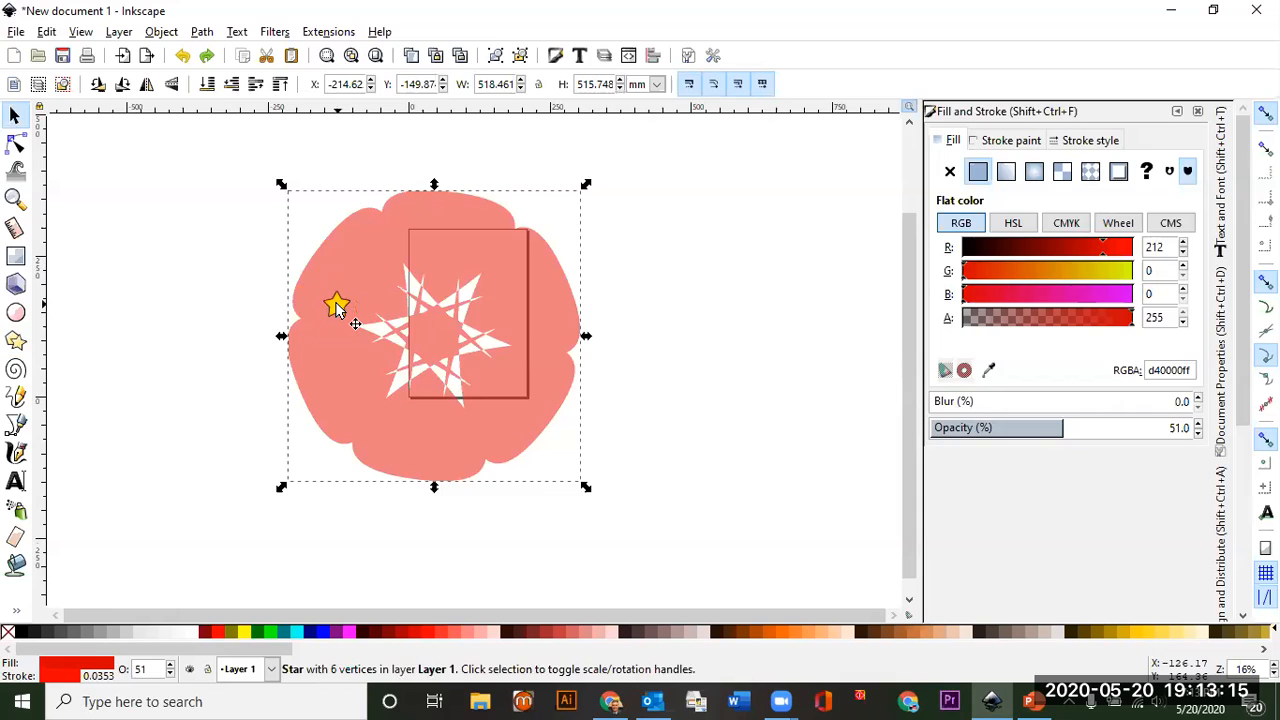
key("Delete")
Draw a smaller rounded six-cornered shape in the lower-left part of the page and make it a polygon
left_click(16, 344)
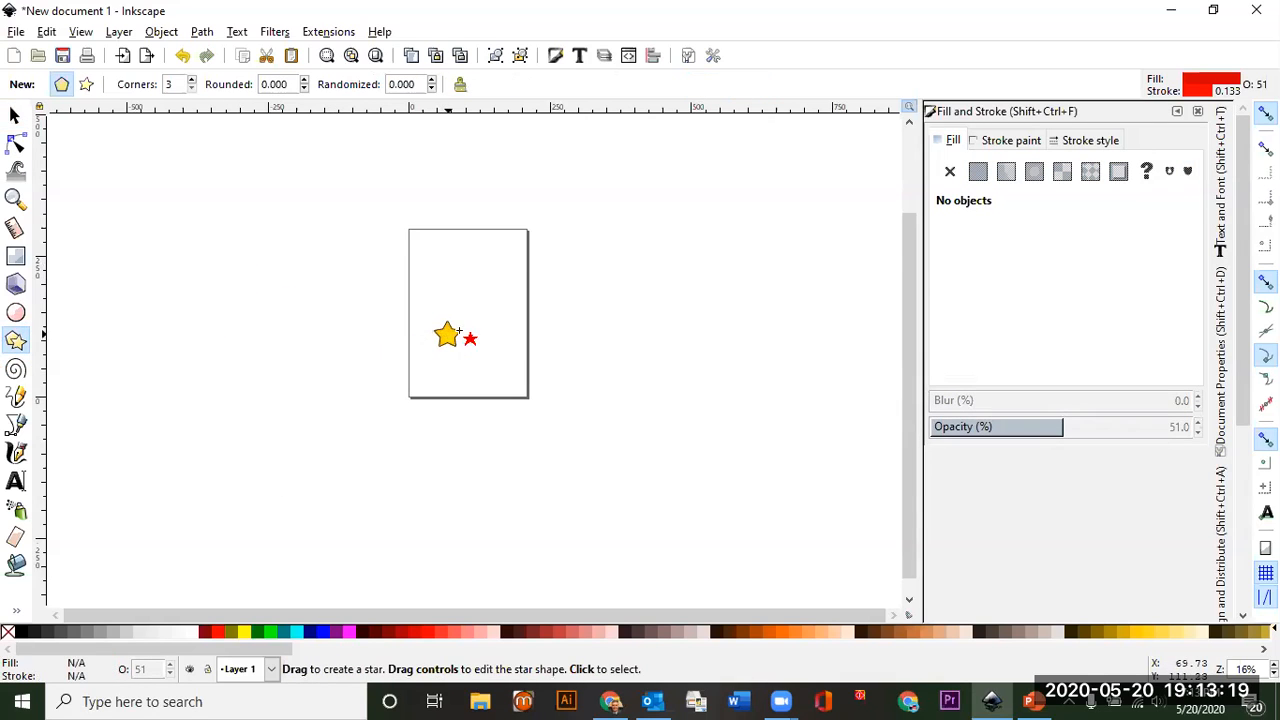
left_click(375, 55)
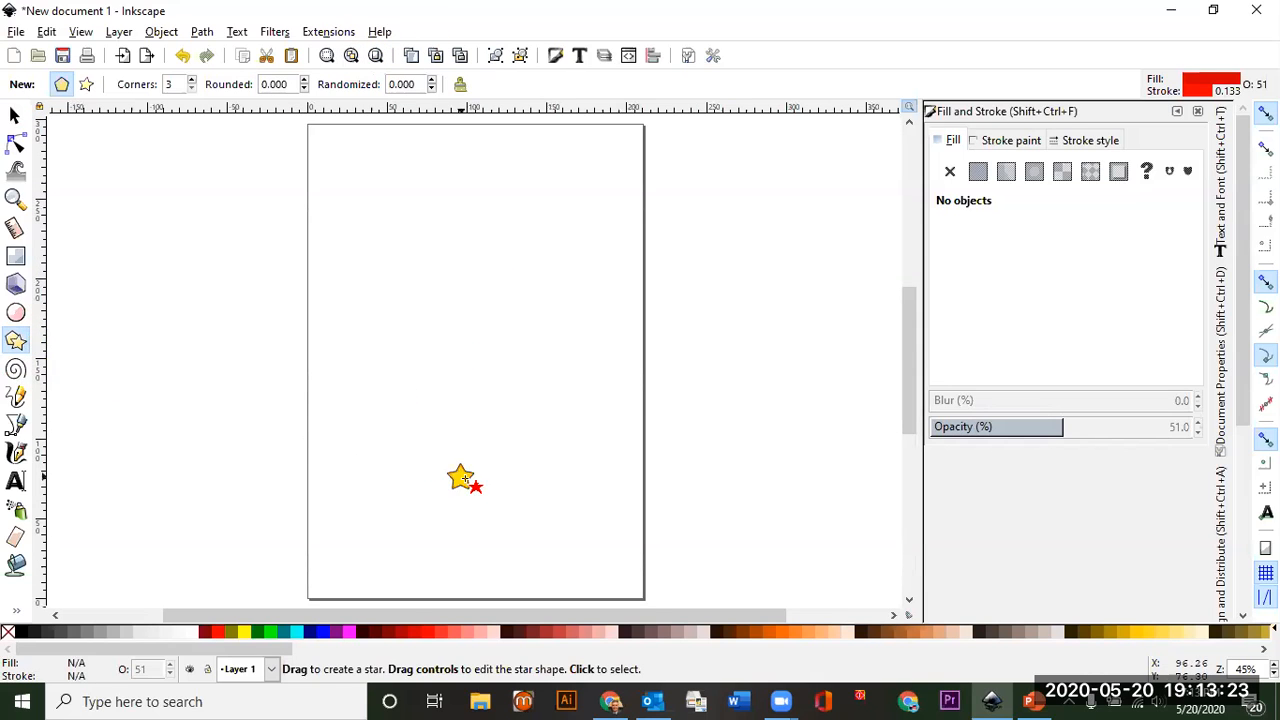
left_click_drag(390, 431, 438, 389)
left_click(76, 84)
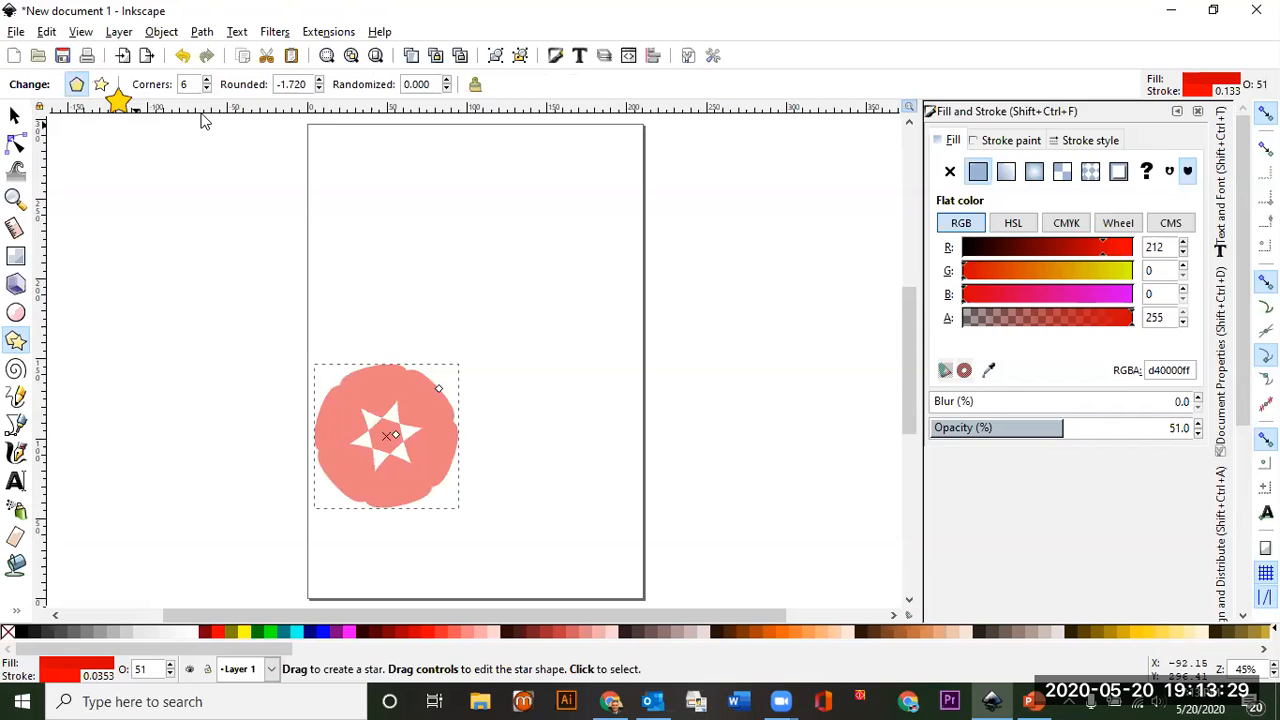
Give the polygon 5 corners and set its rounding to 0 to make a plain pentagon
key("BackSpace")
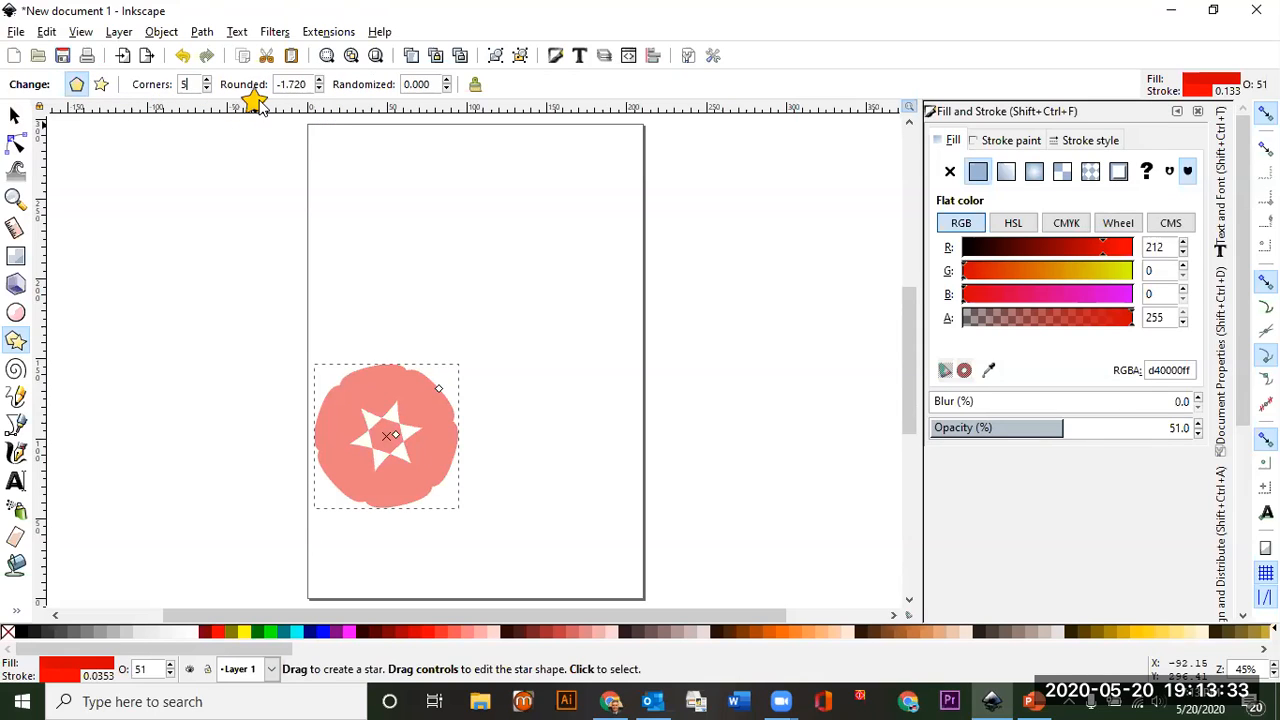
left_click(319, 89)
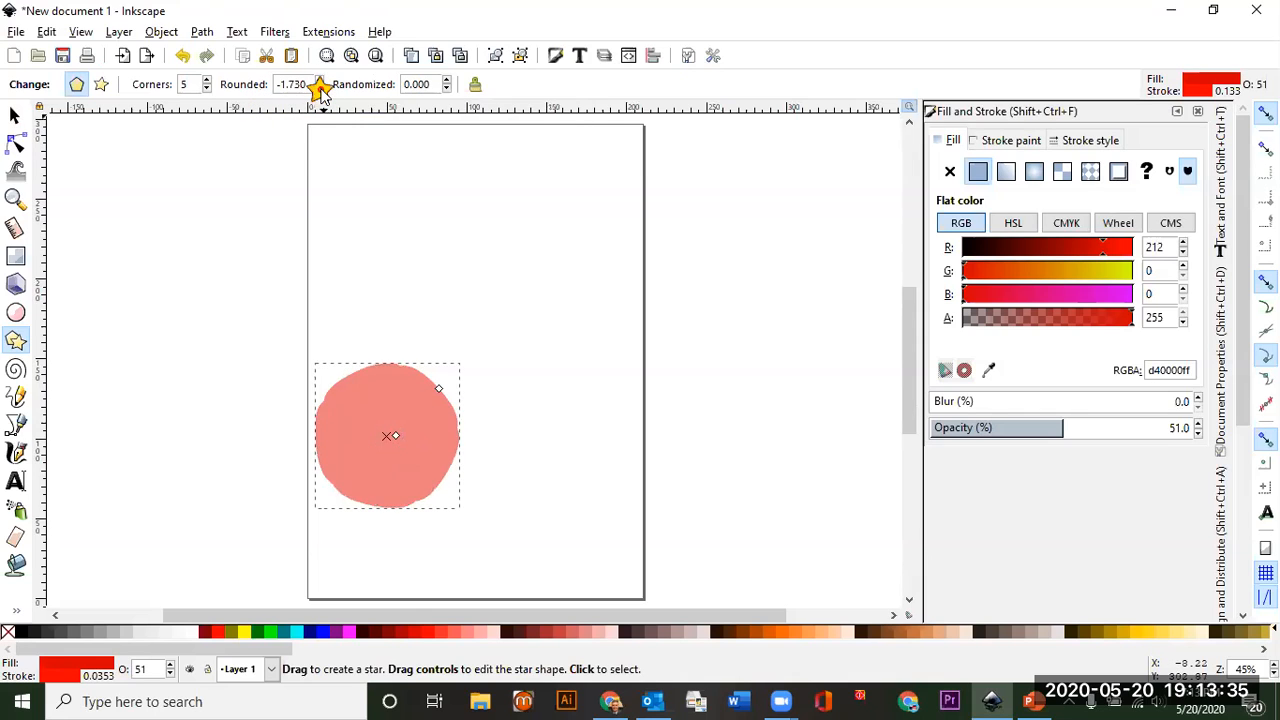
left_click(319, 89)
left_click(319, 89)
left_click(308, 85)
key("BackSpace")
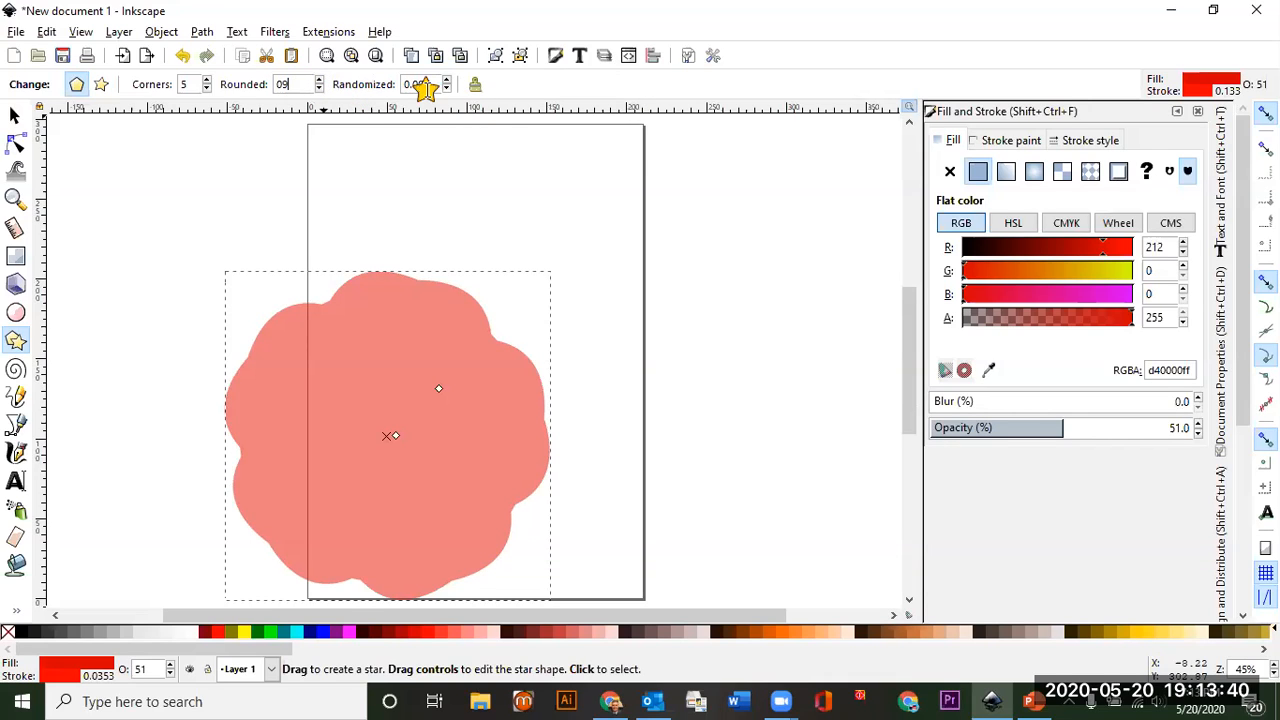
type("0")
key("Return")
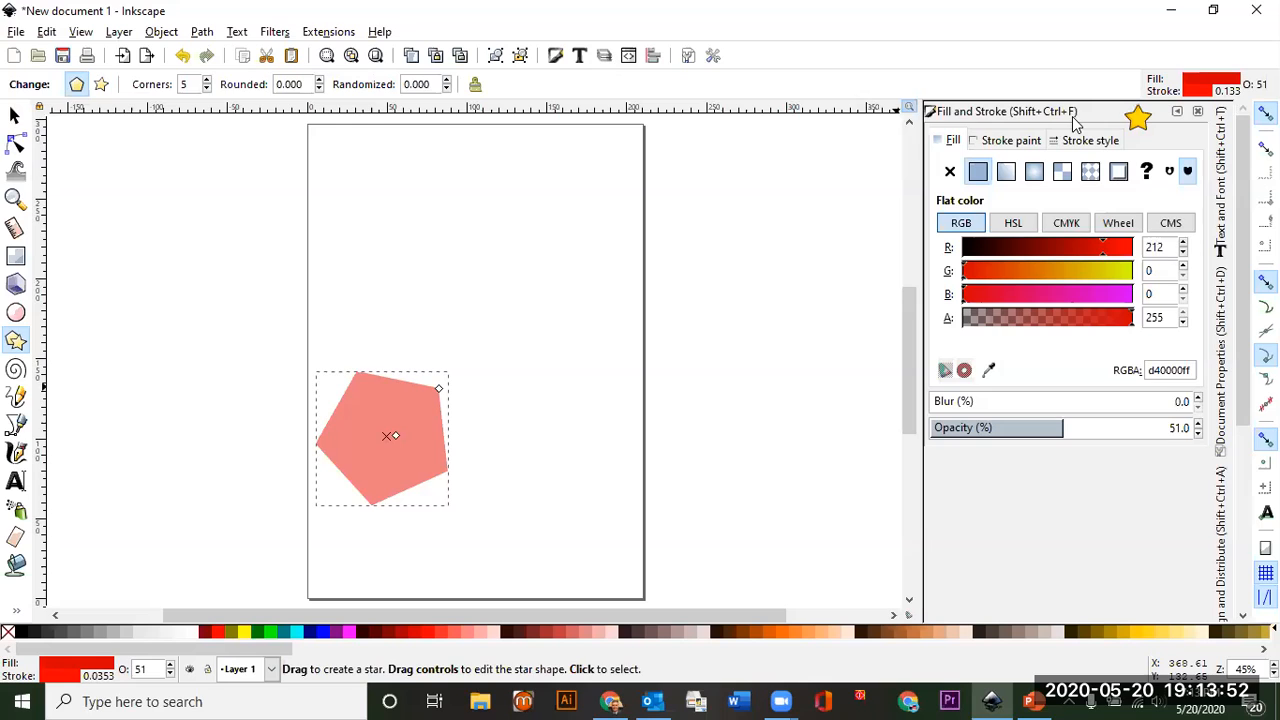
Make the pentagon's stroke nearly black with red at 18, and increase its stroke width to about 2.94 mm
left_click(1024, 142)
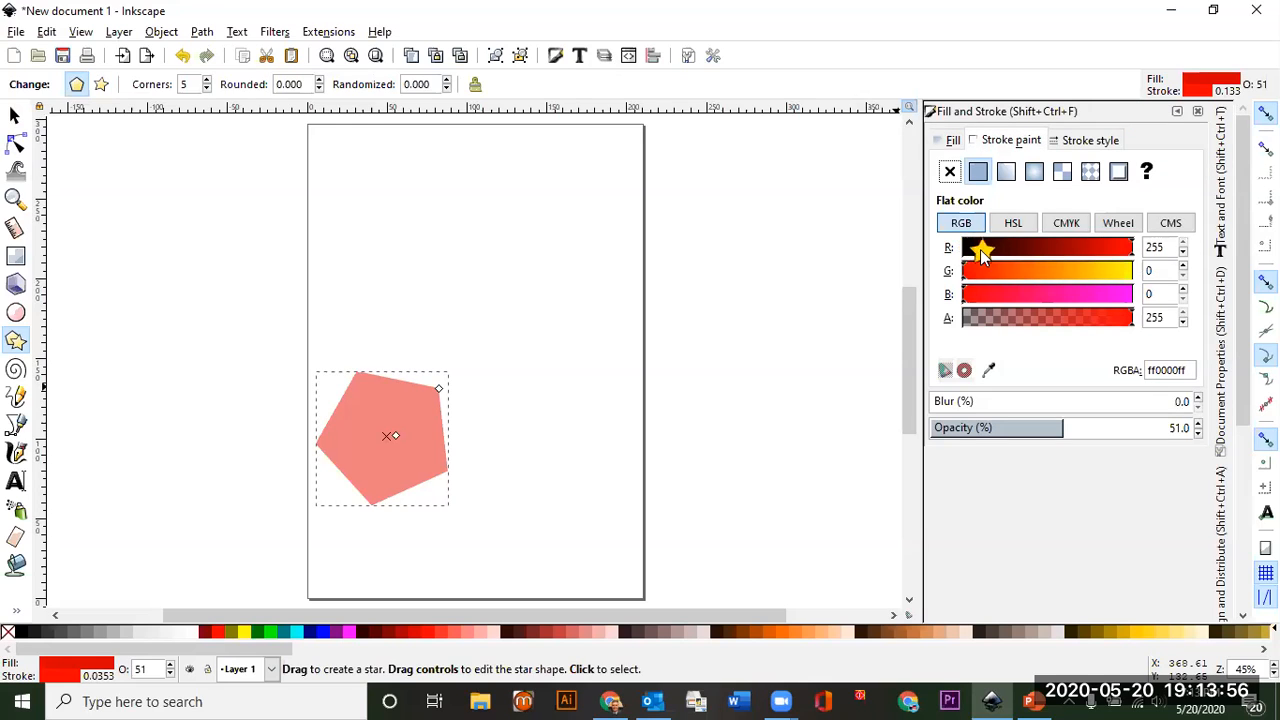
left_click(972, 249)
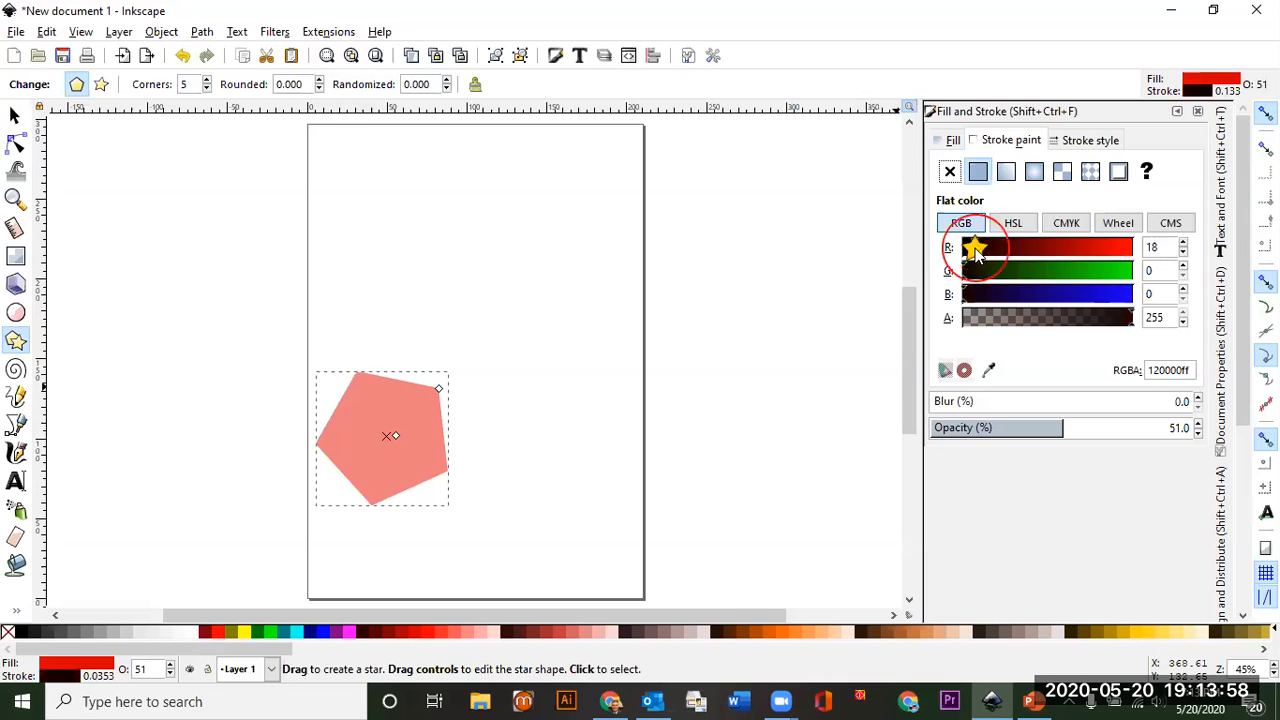
left_click(1088, 139)
left_click(1068, 163)
left_click(1068, 163)
left_click(1068, 163)
left_click(1068, 163)
left_click(1068, 163)
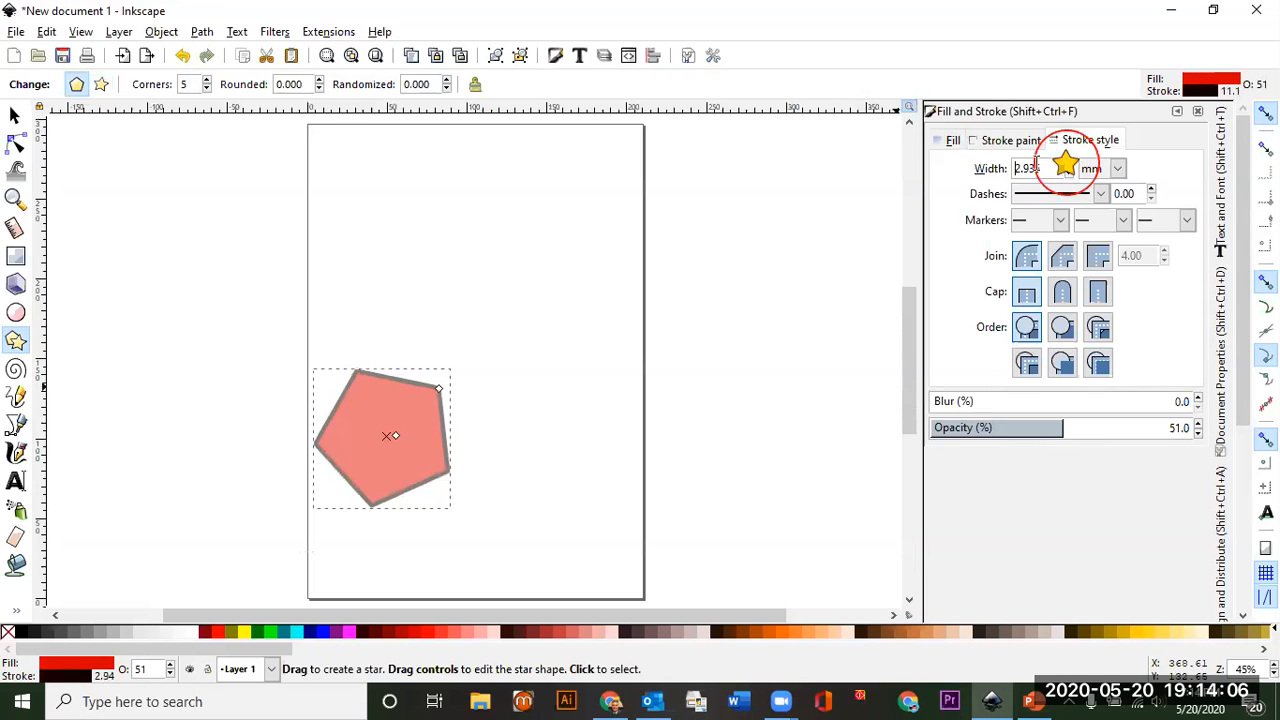
Change the pentagon's stroke to blue by raising its blue value to 251
left_click(1007, 141)
left_click(1128, 298)
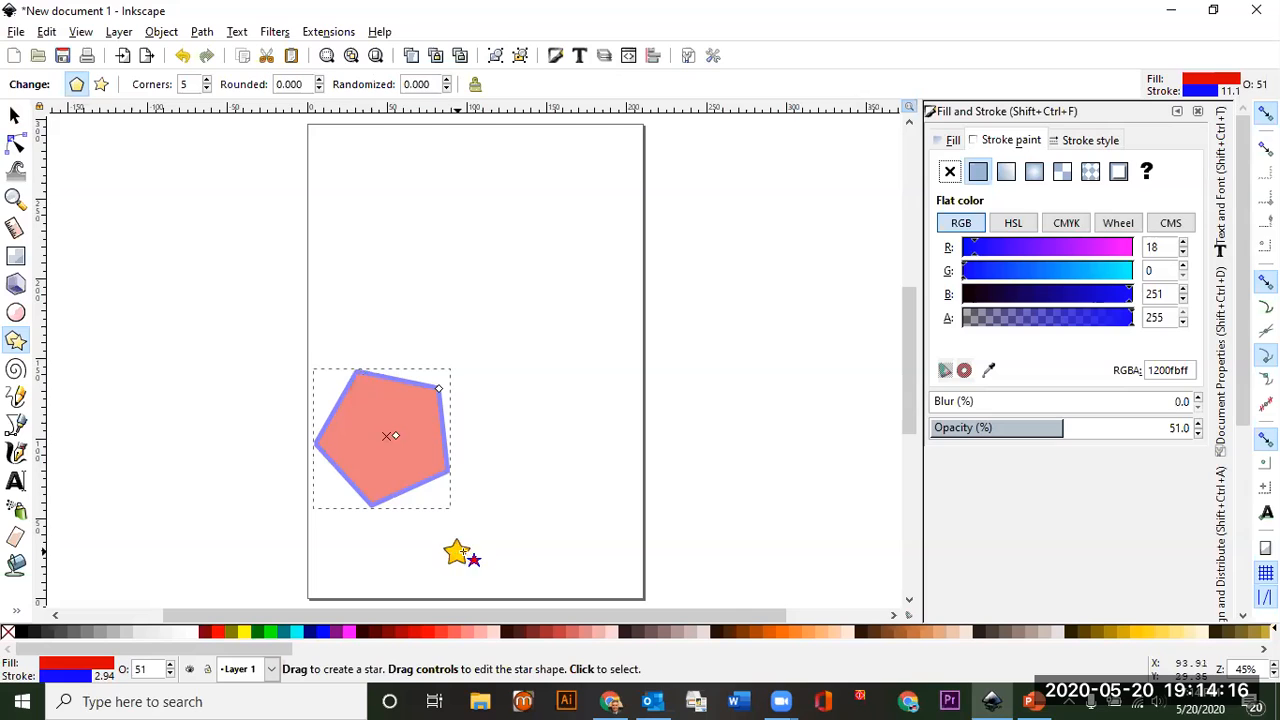
left_click(160, 32)
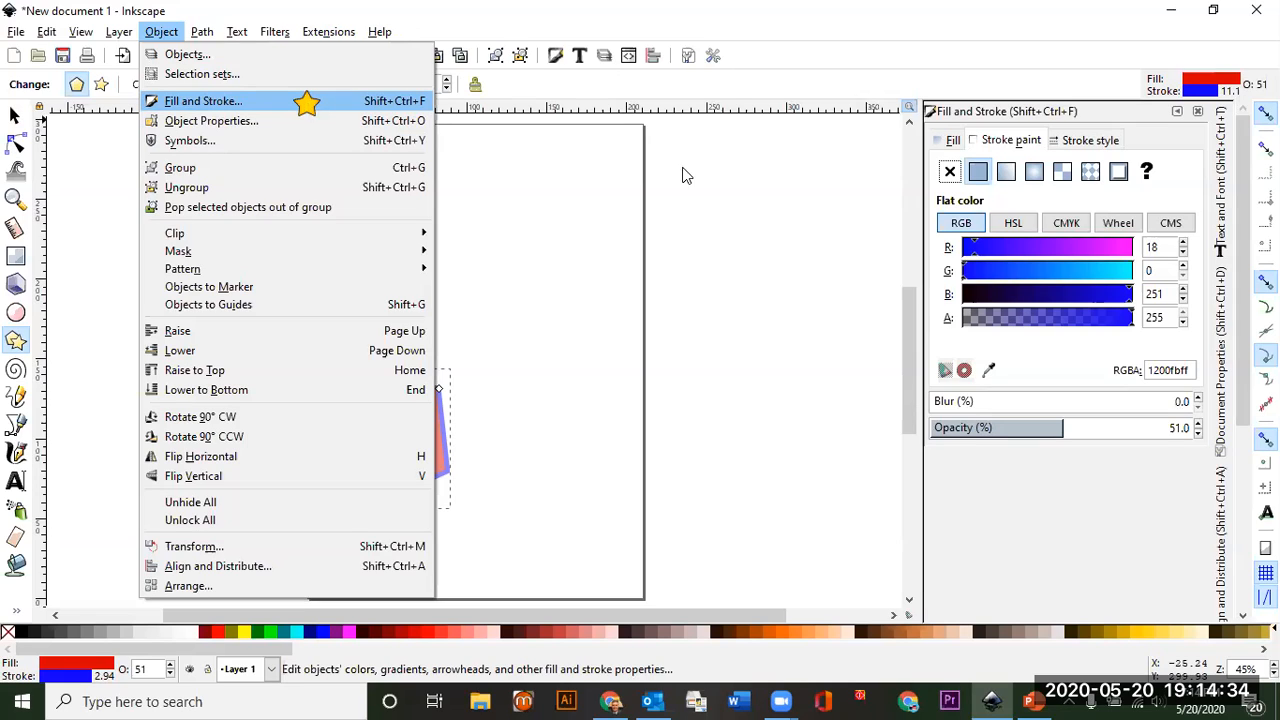
left_click(704, 214)
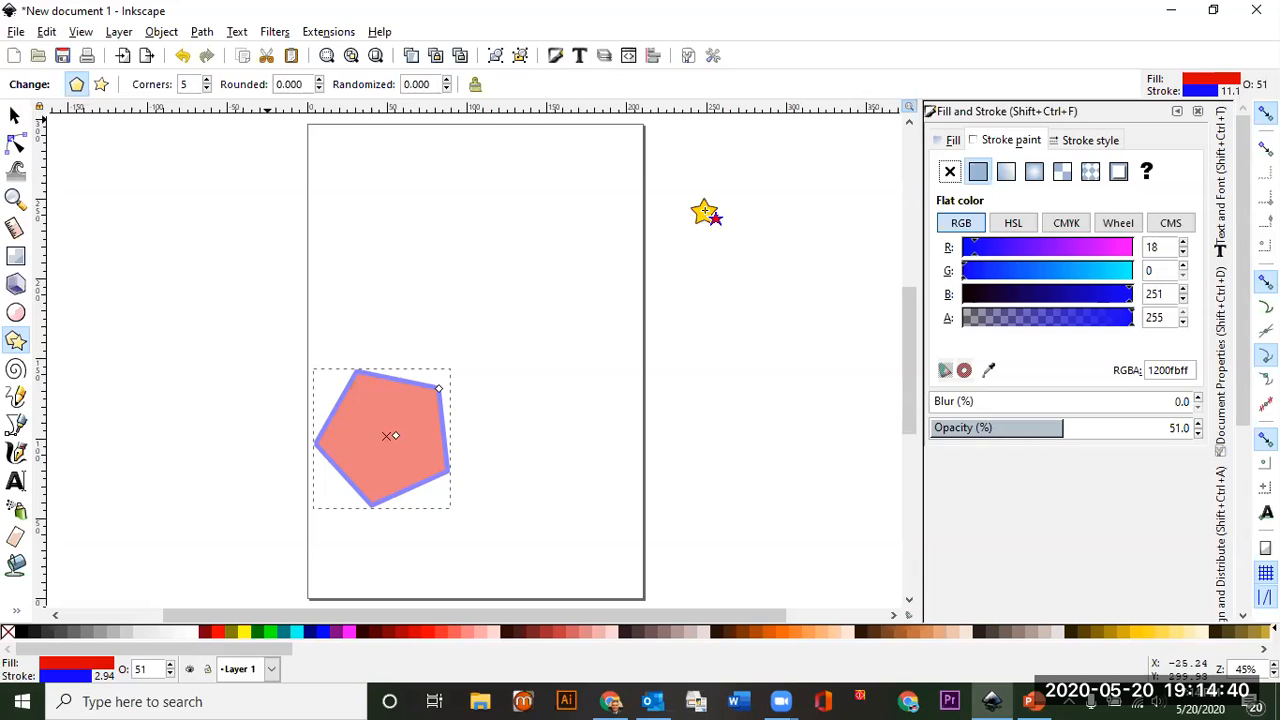
Remove the pentagon's fill paint and recolour its stroke green
left_click(948, 141)
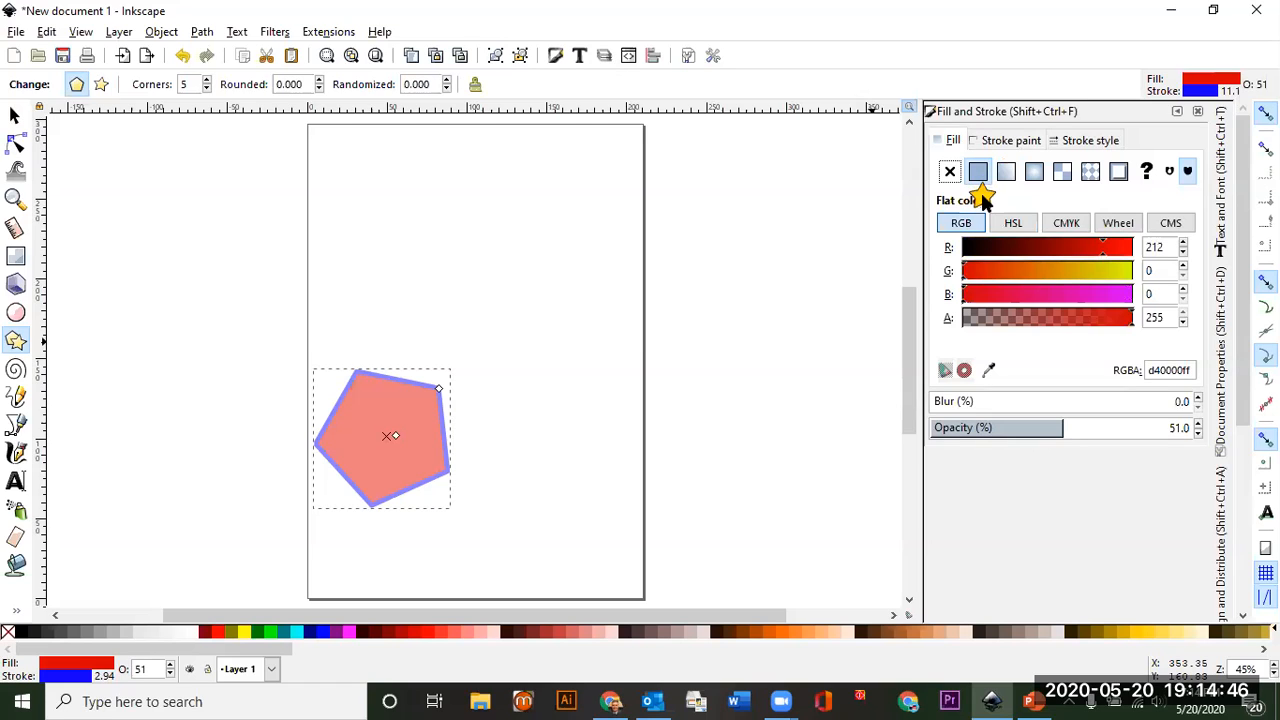
left_click(951, 172)
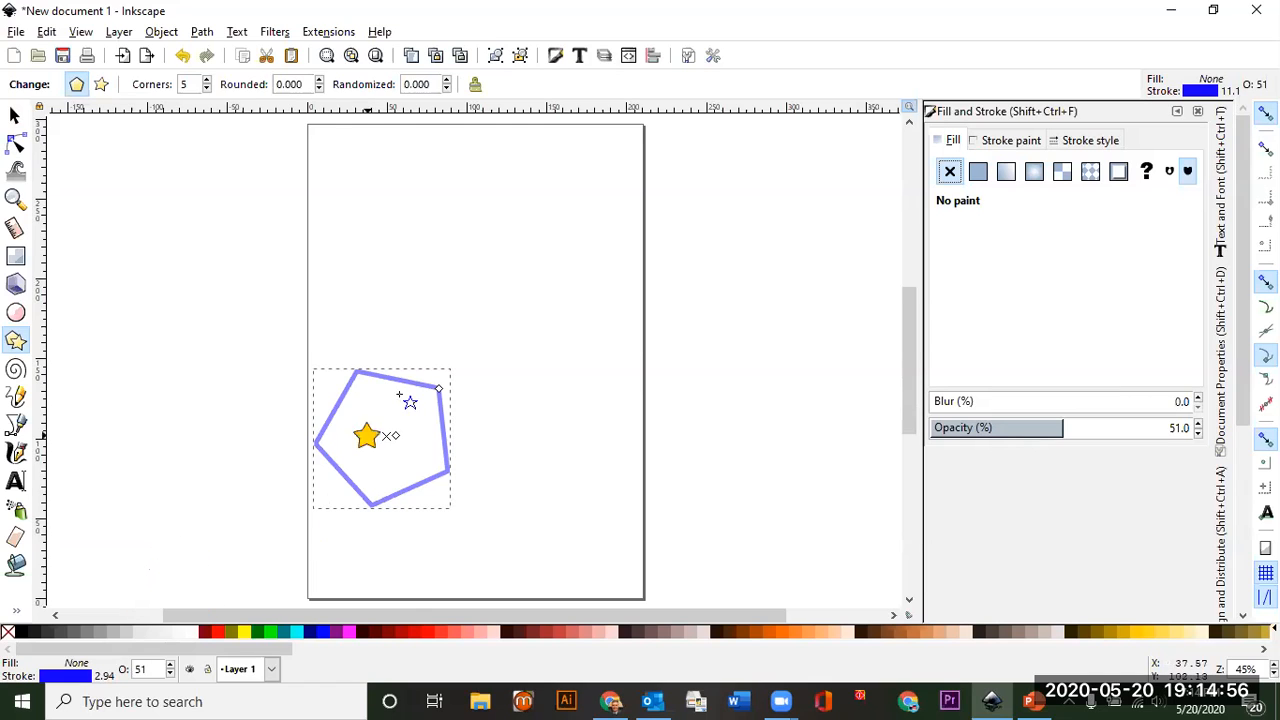
left_click(272, 634, "shift")
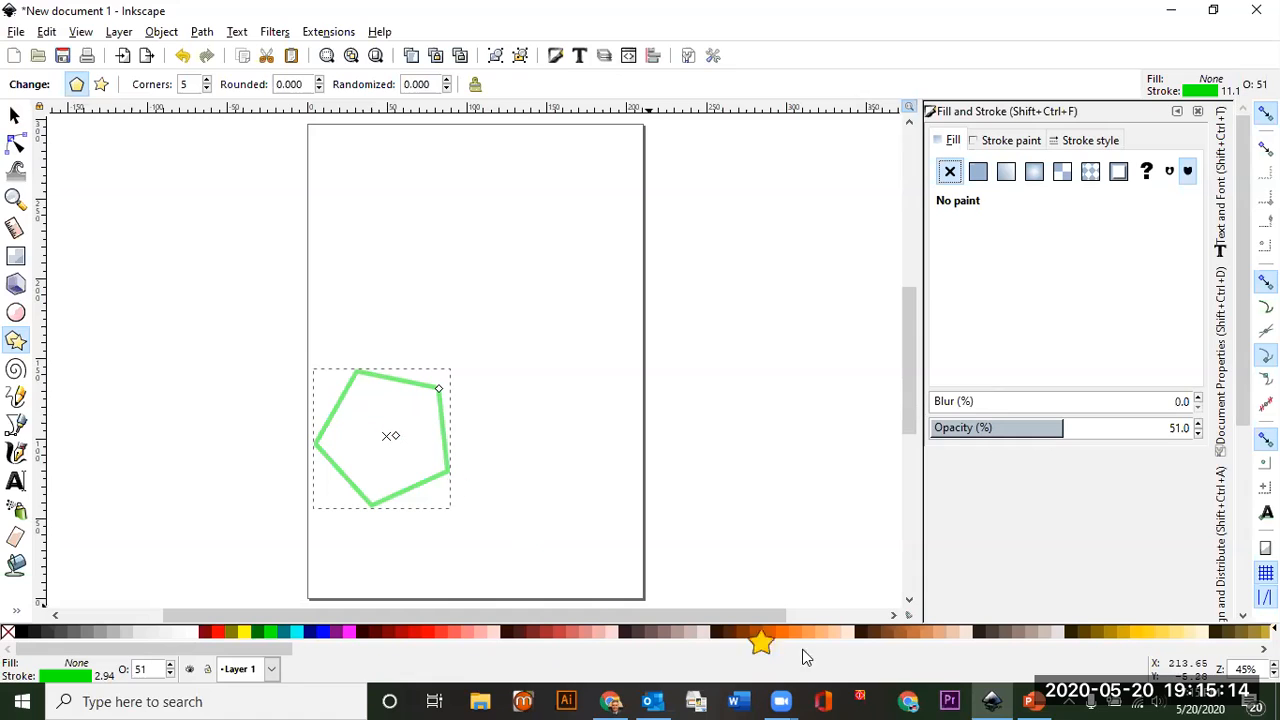
Fill the pentagon with orange (d45500), and replace that fill with cyan (00ffff)
left_click(770, 634)
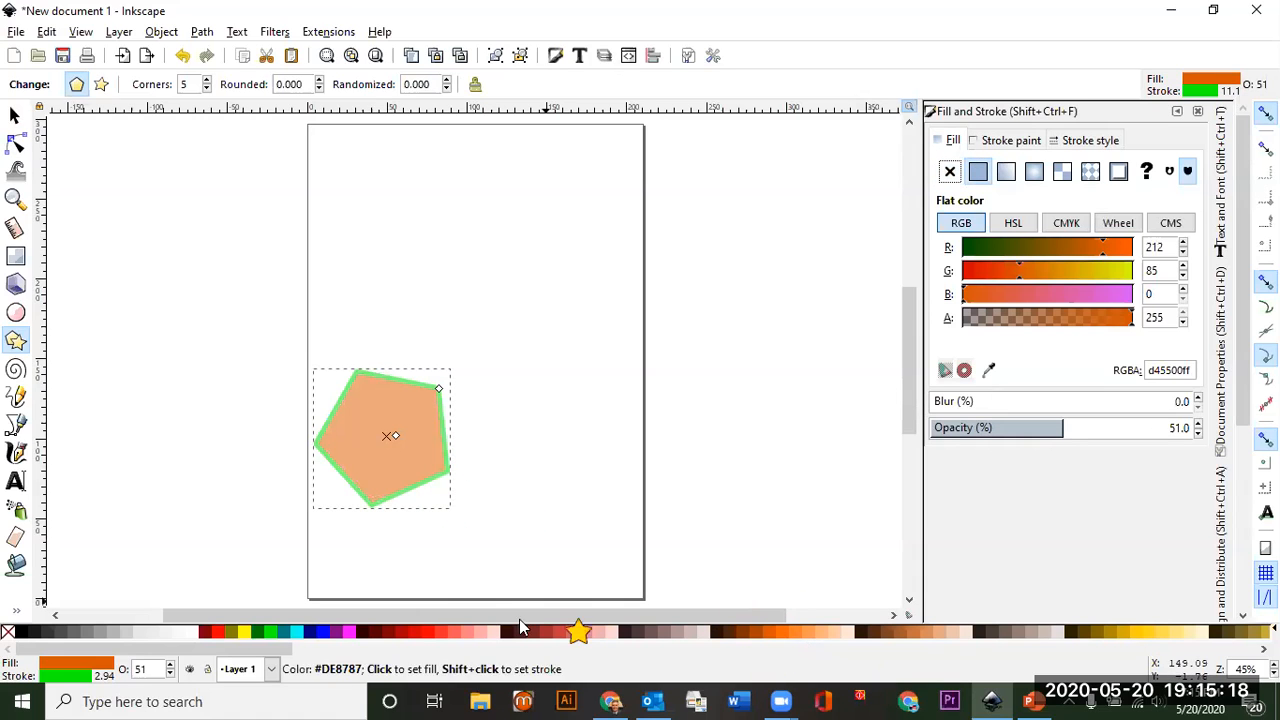
left_click(296, 634)
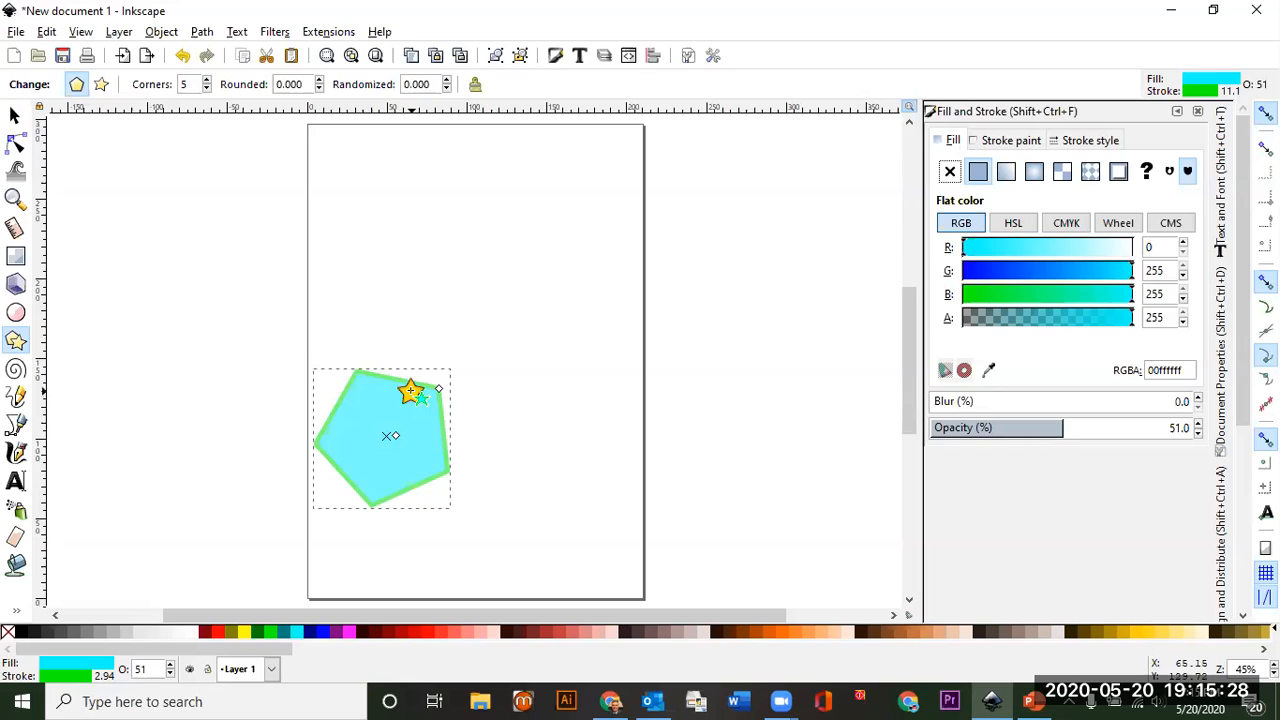
Try the star form on the pentagon and return it to a regular polygon
left_click(20, 341)
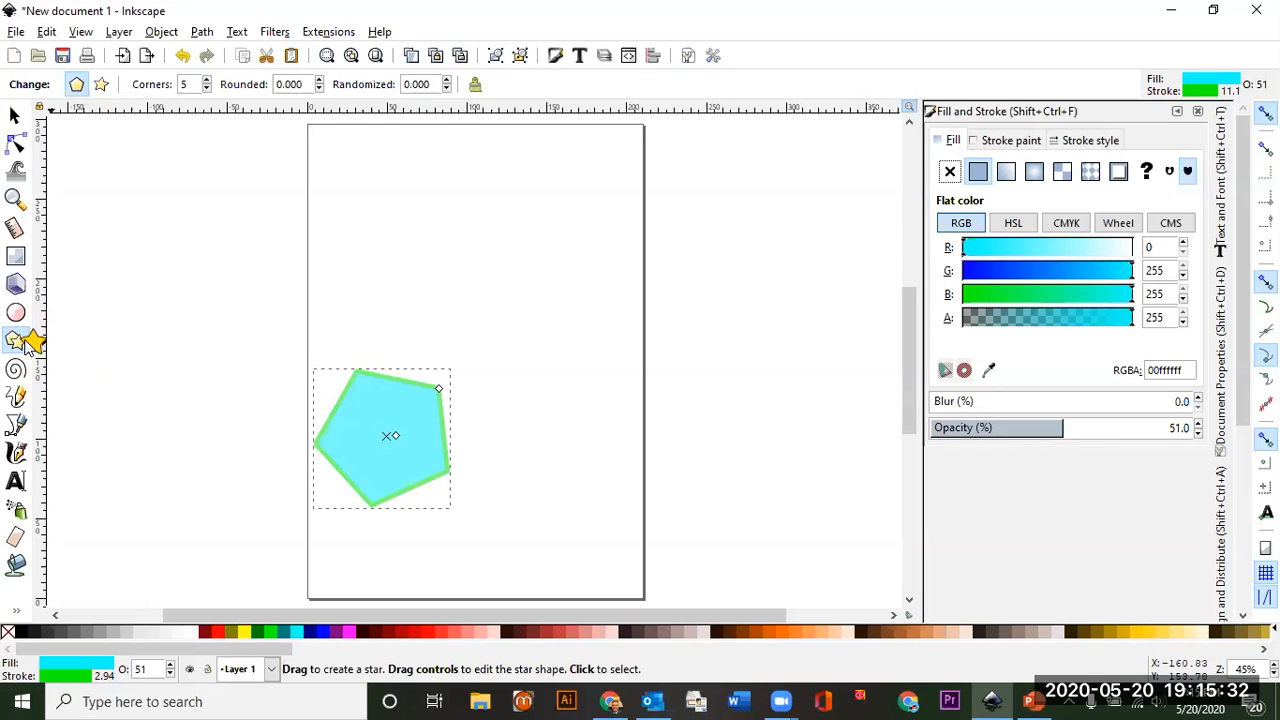
left_click(101, 86)
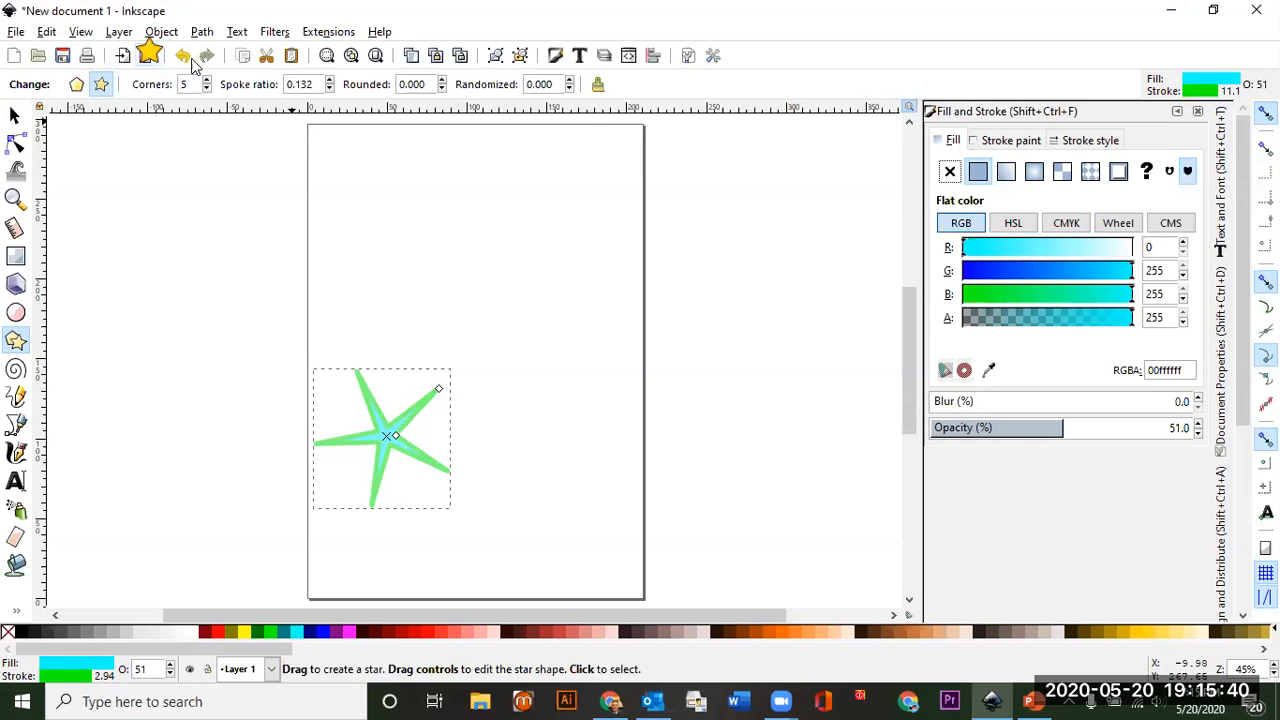
left_click(76, 84)
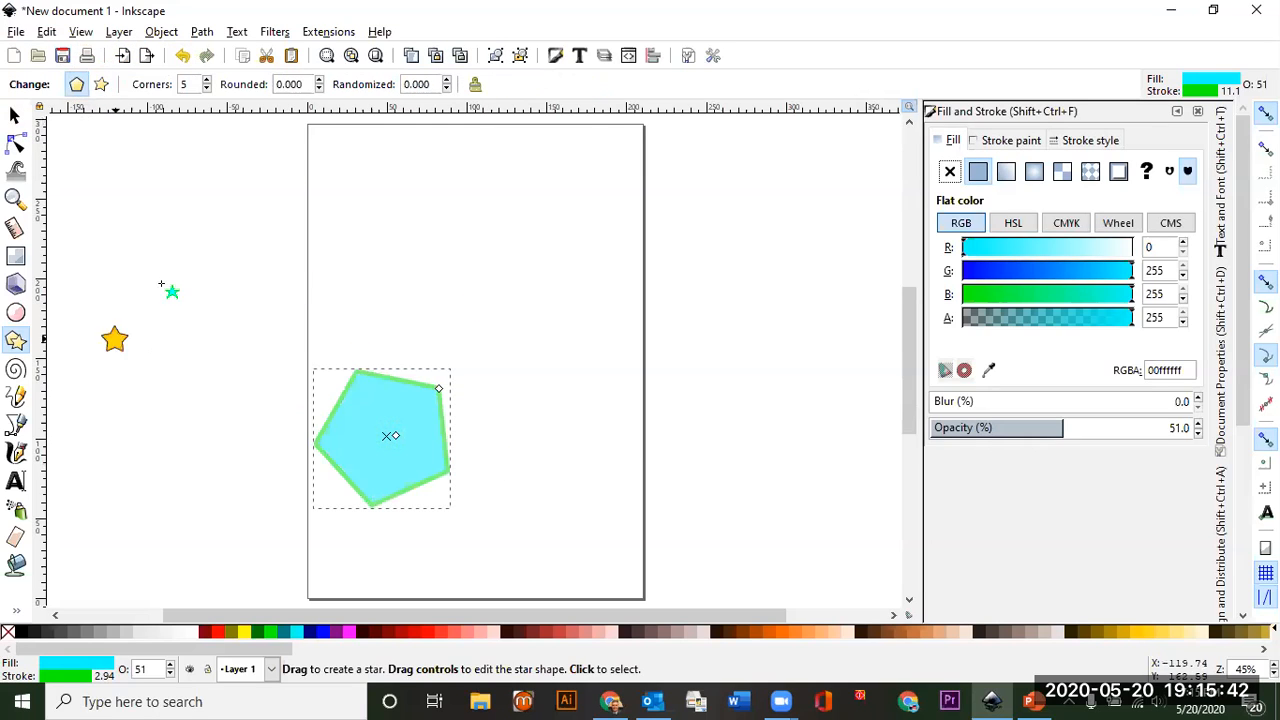
Deselect the pentagon and draw a second, smaller five-cornered polygon above it on the page
left_click(15, 115)
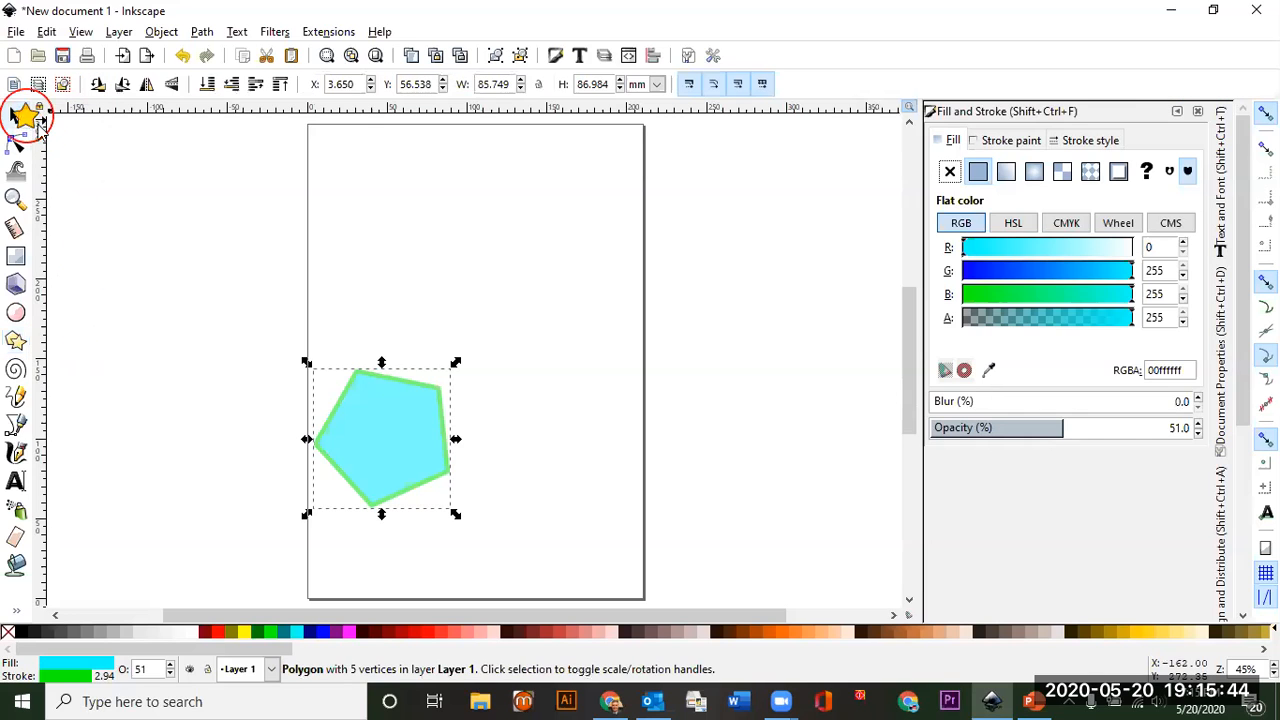
left_click(397, 307)
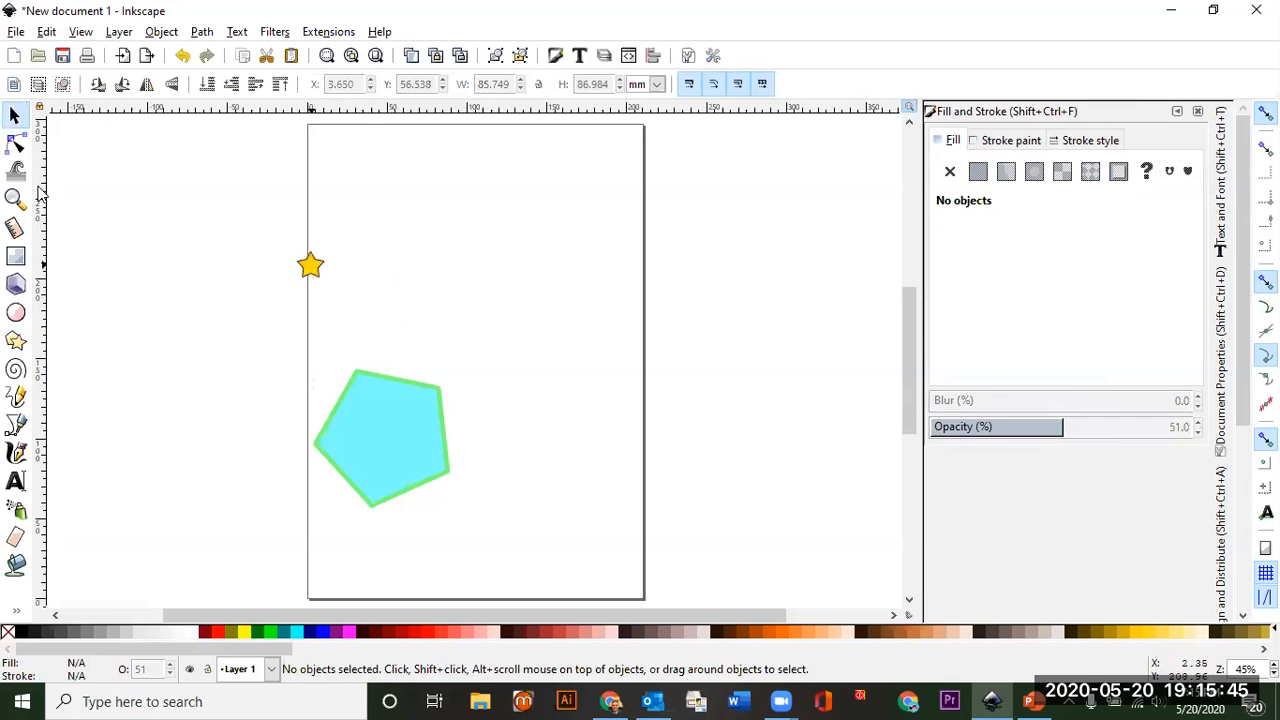
left_click(18, 341)
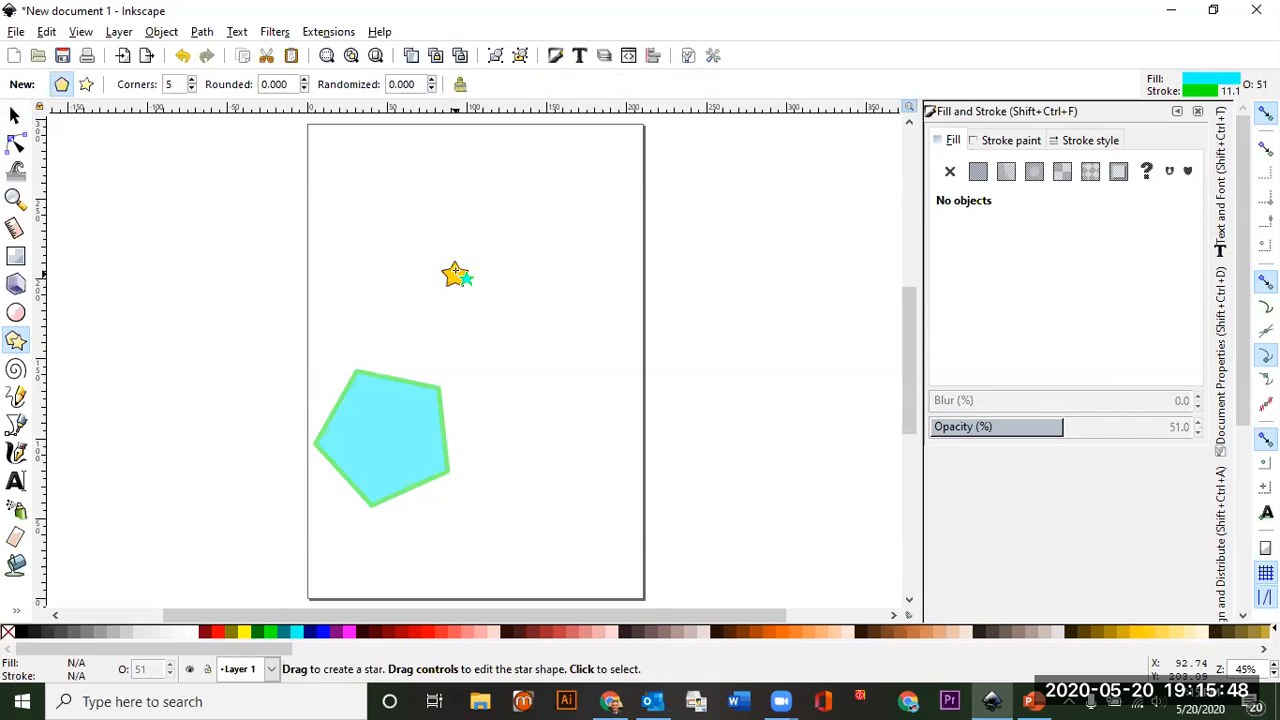
left_click_drag(424, 273, 469, 299)
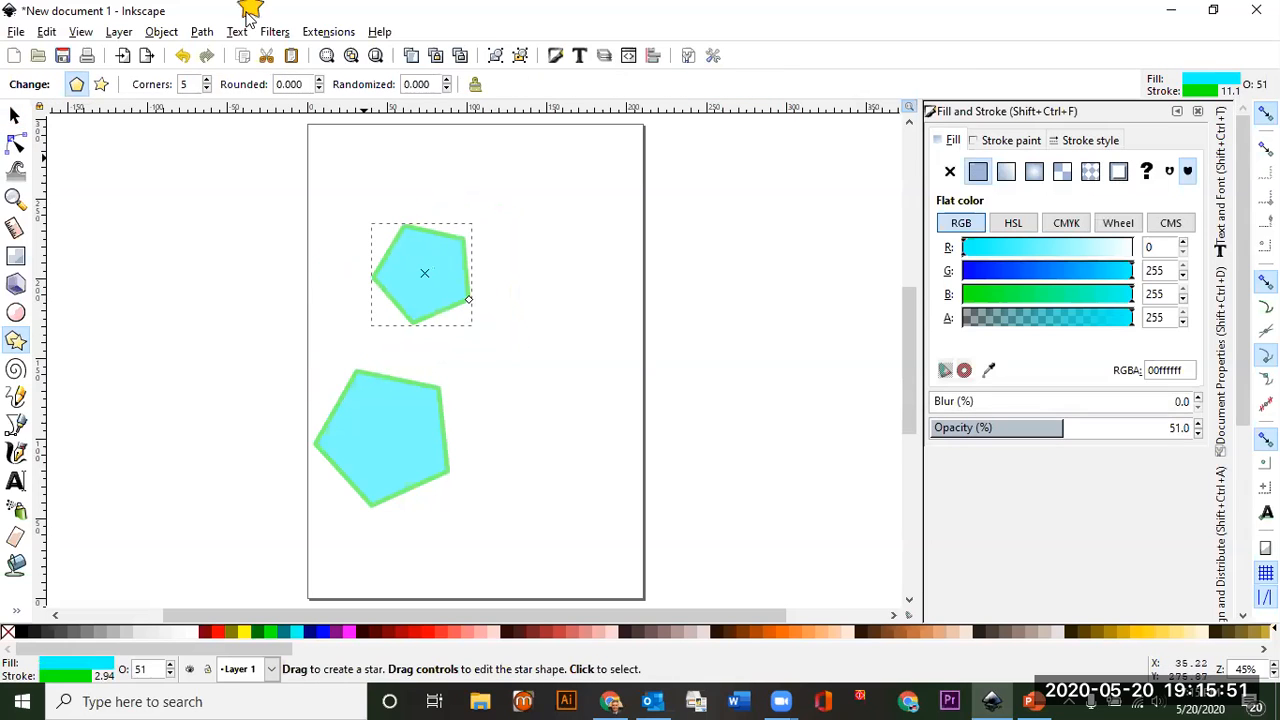
Draw a five-pointed star about 101 by 96 mm with spoke ratio 0.132 to the right of the two pentagons
left_click(100, 84)
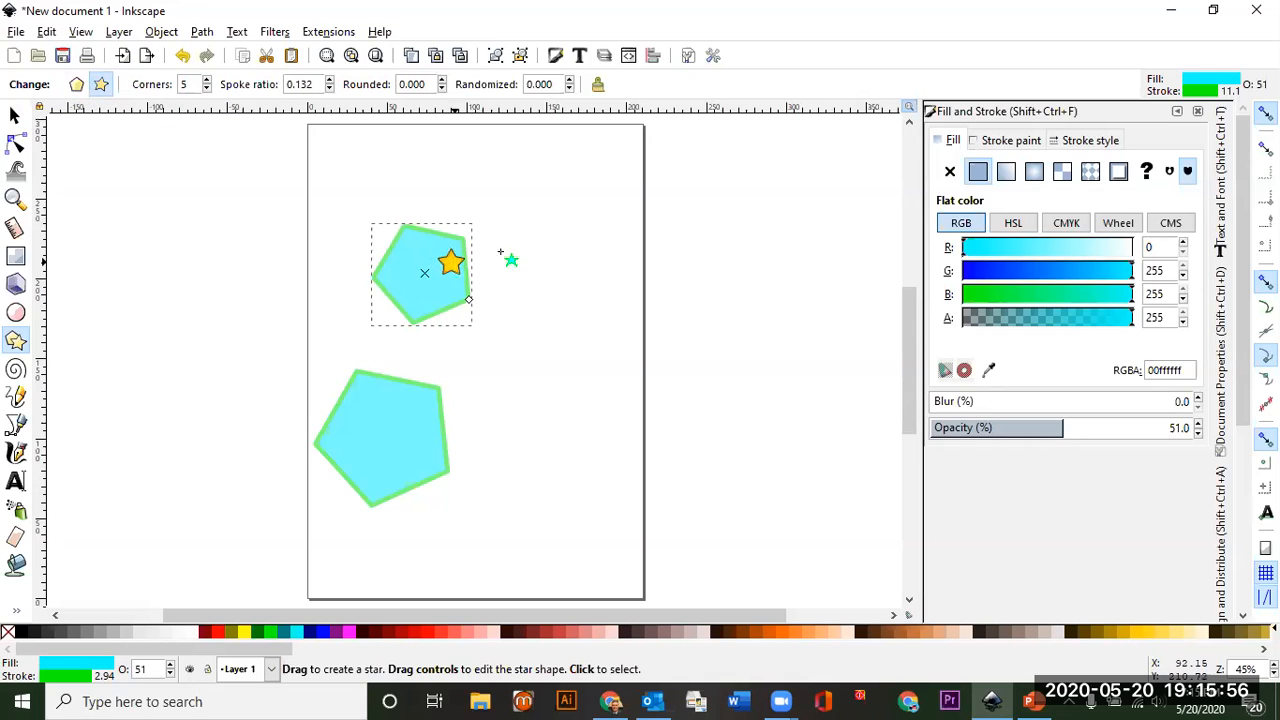
left_click_drag(540, 368, 587, 300)
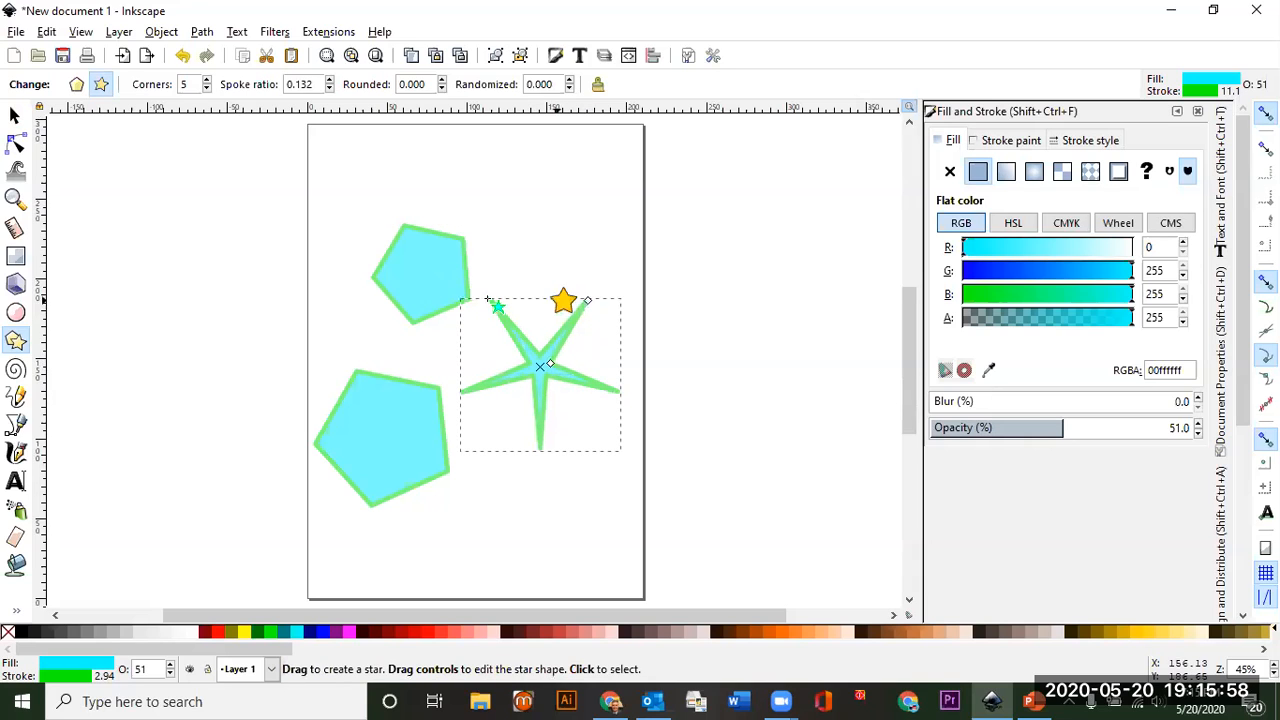
left_click(12, 116)
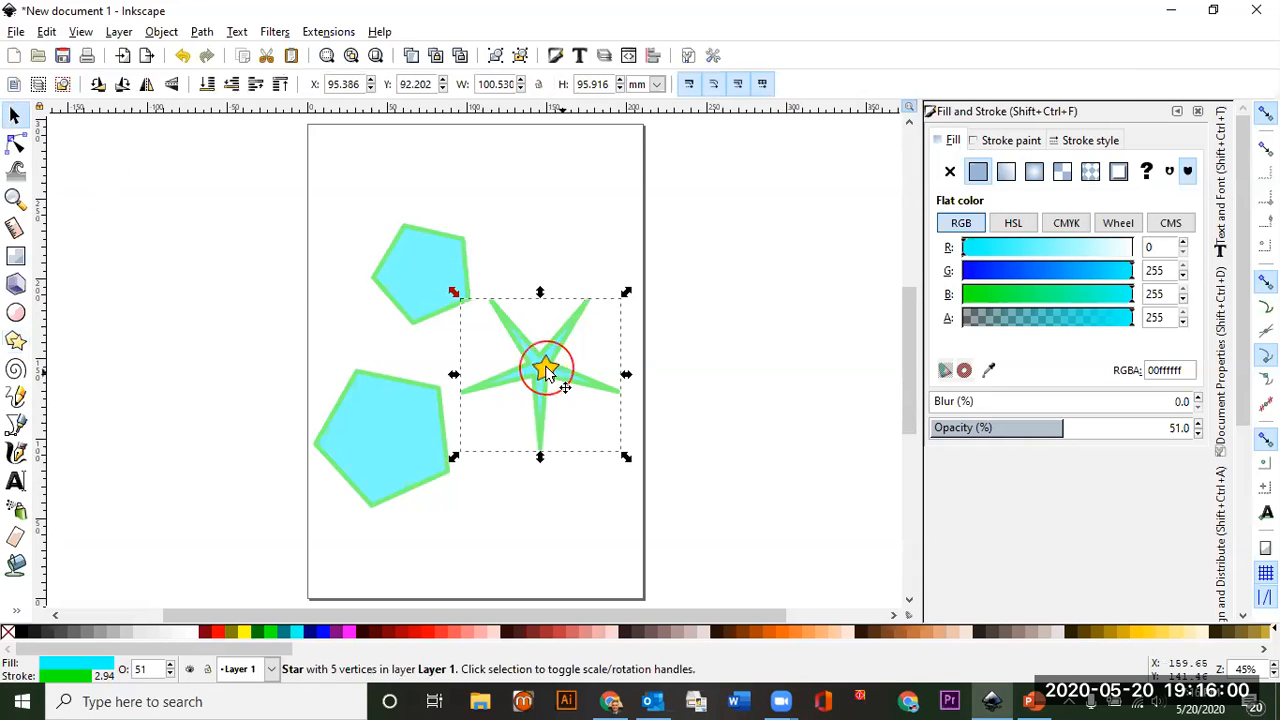
Delete the smaller upper pentagon and scale the star up to about 136 by 135 mm
left_click(428, 270)
key("Delete")
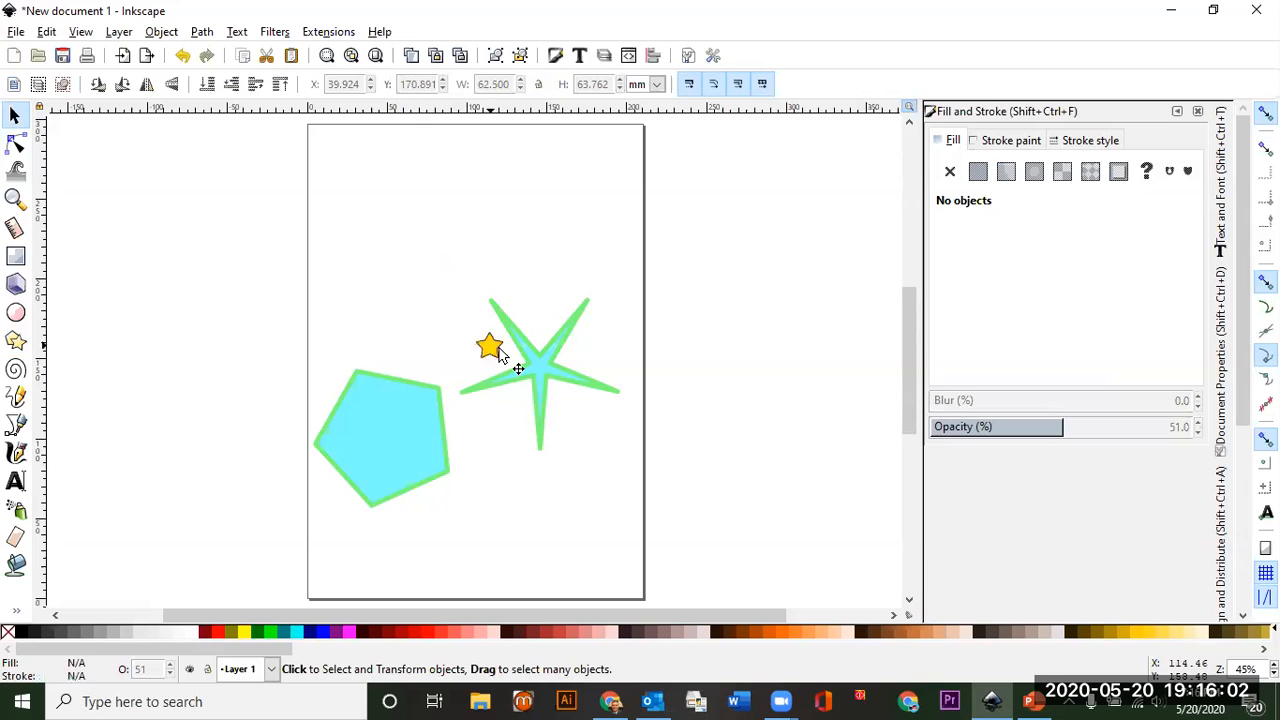
left_click(537, 354)
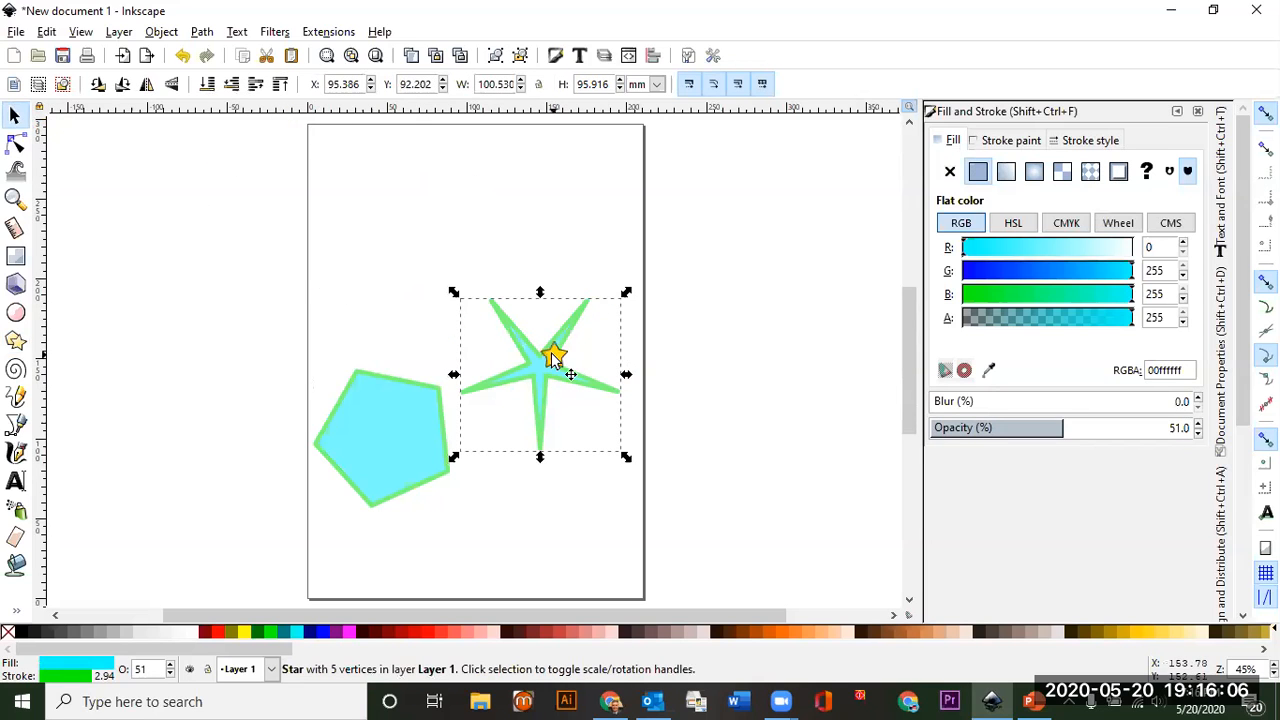
left_click_drag(454, 292, 379, 220)
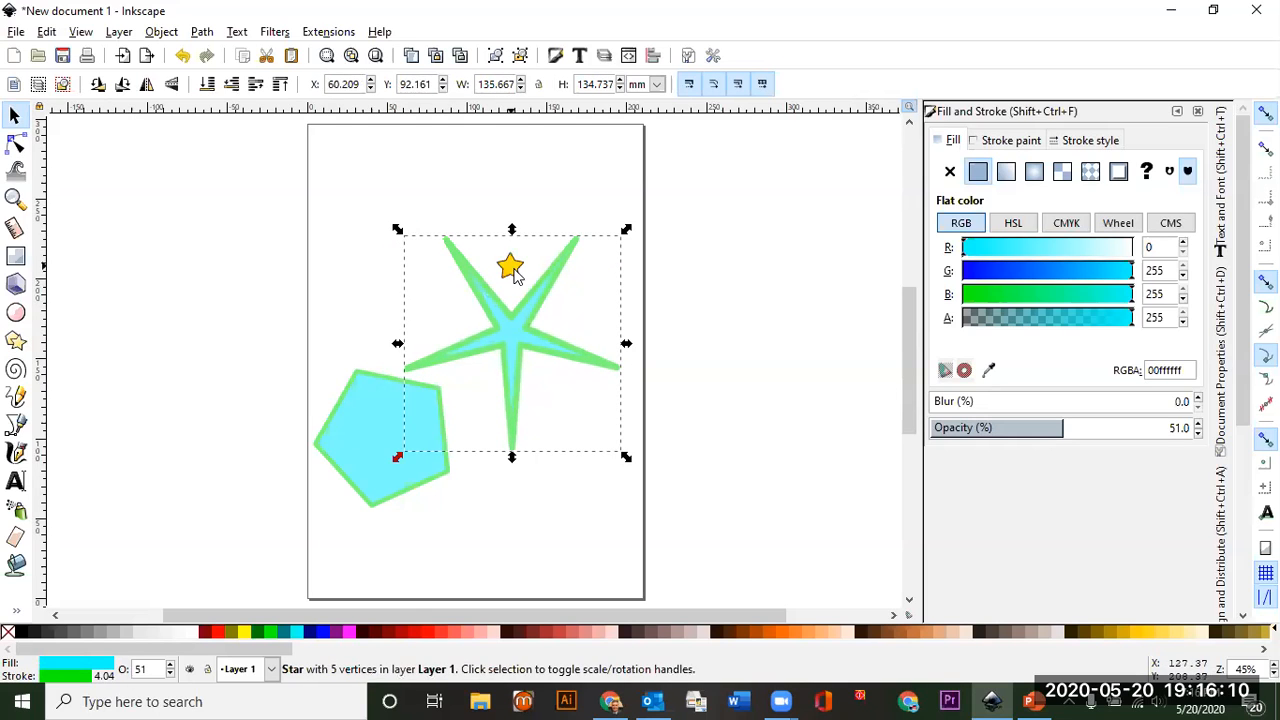
Rotate the star about its centre so one arm points up and slightly to the left
left_click(409, 238)
left_click(465, 259)
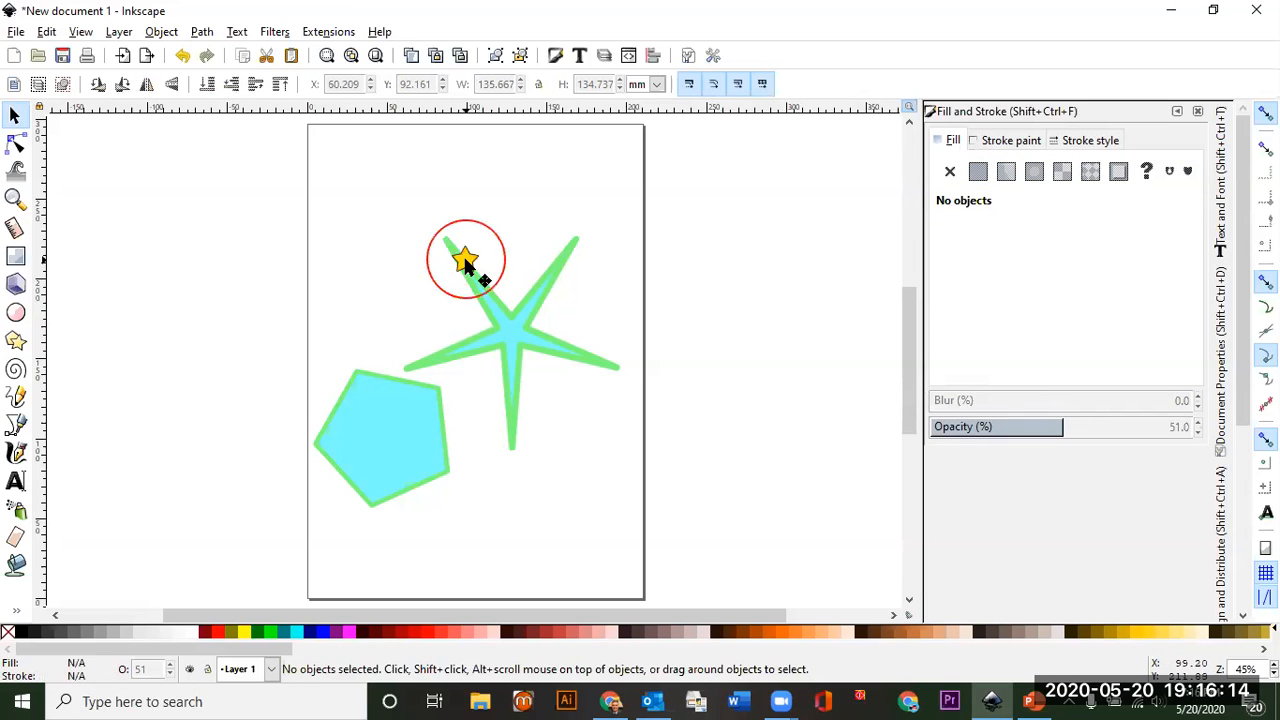
left_click_drag(398, 232, 403, 341)
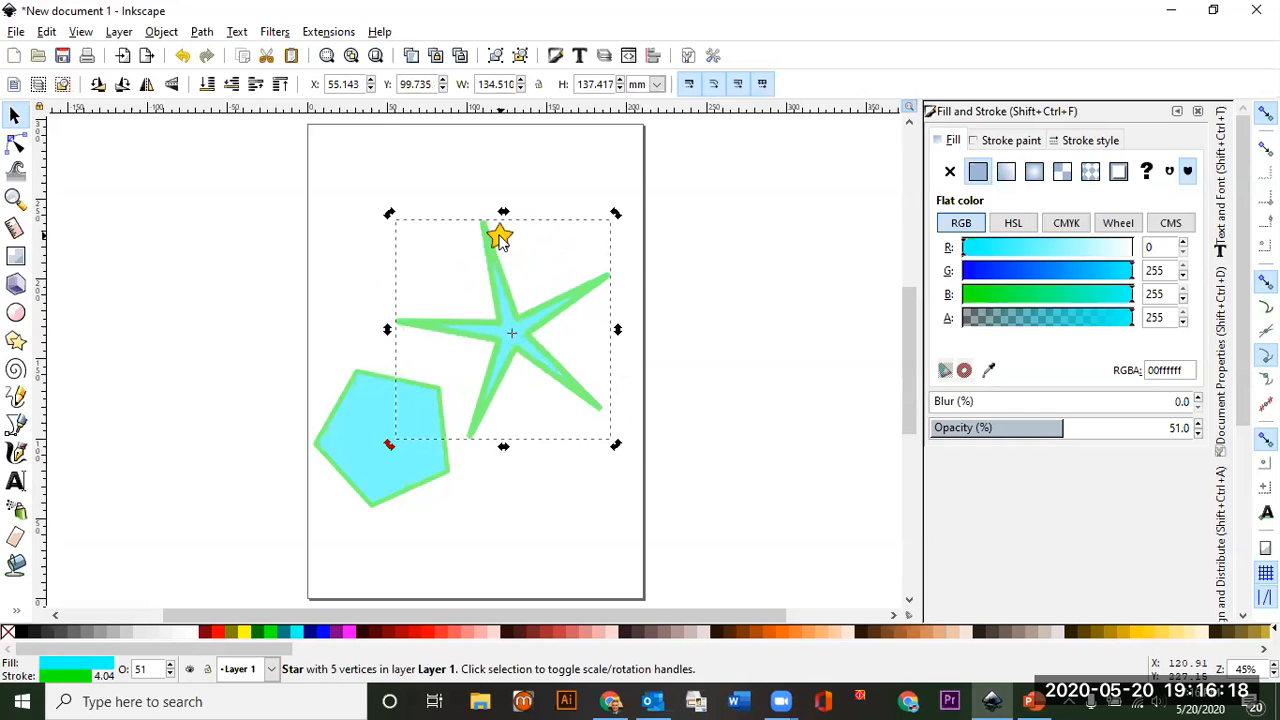
Set the star's spoke ratio to 0.400 and move the star to the upper part of the page, above the pentagon
double_click(488, 238)
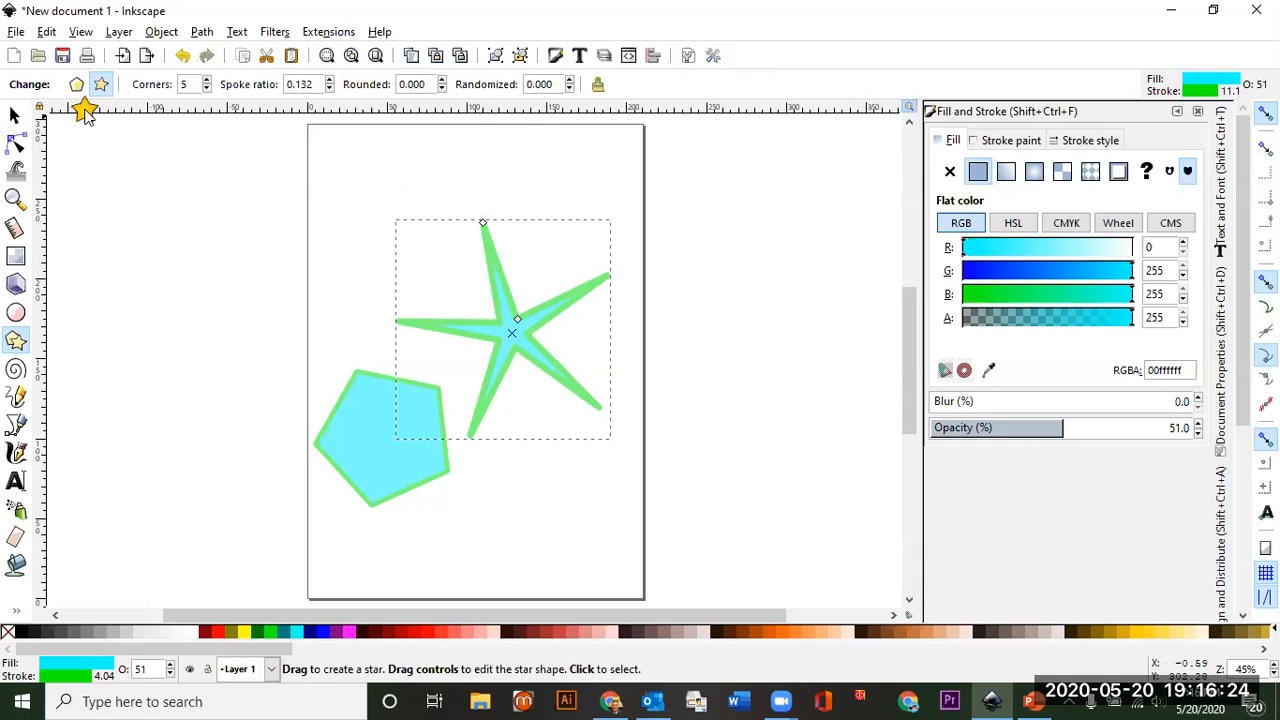
left_click(329, 89)
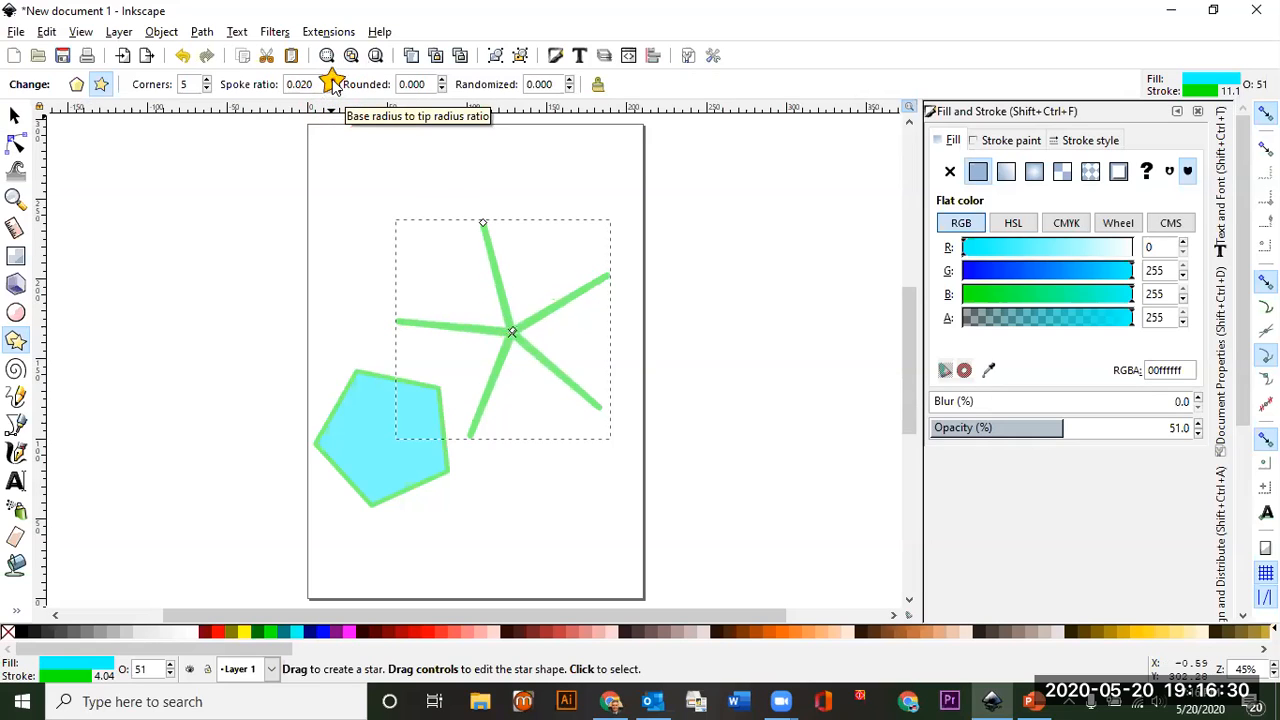
left_click(332, 81)
left_click(329, 89)
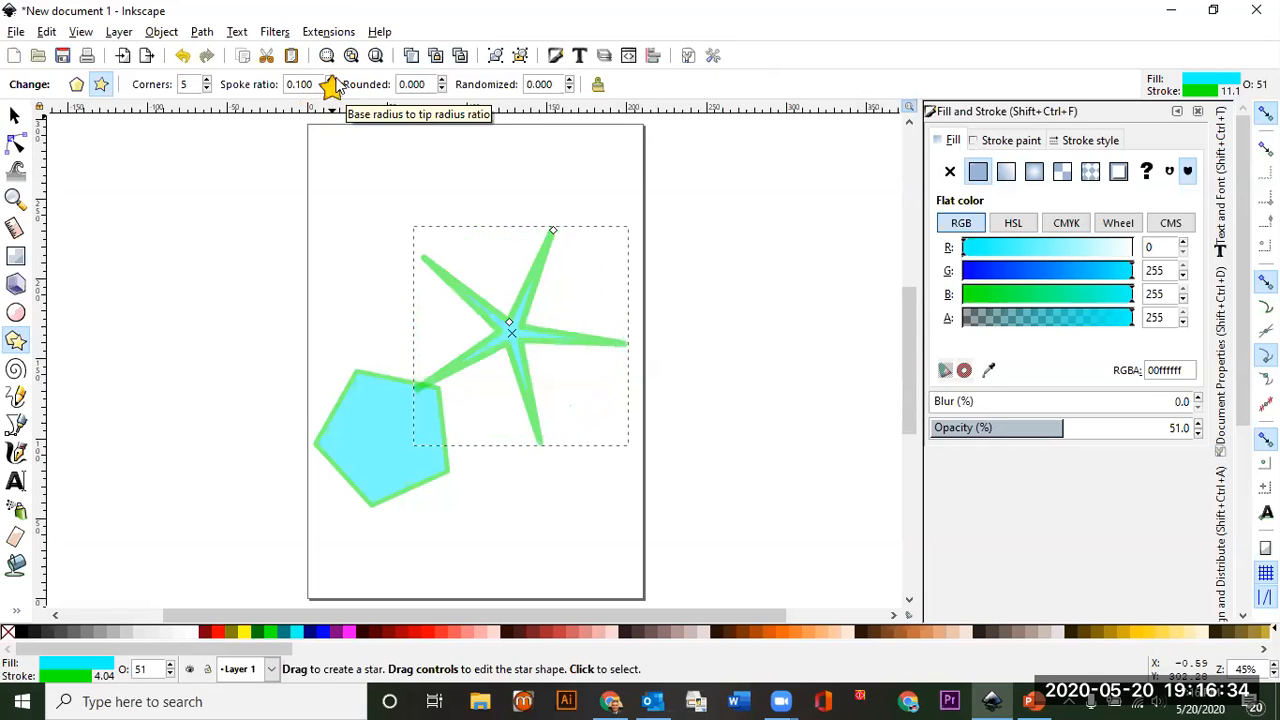
left_click(332, 81)
left_click(332, 81)
left_click(332, 81)
left_click(332, 81)
left_click(332, 81)
left_click(332, 81)
left_click(332, 81)
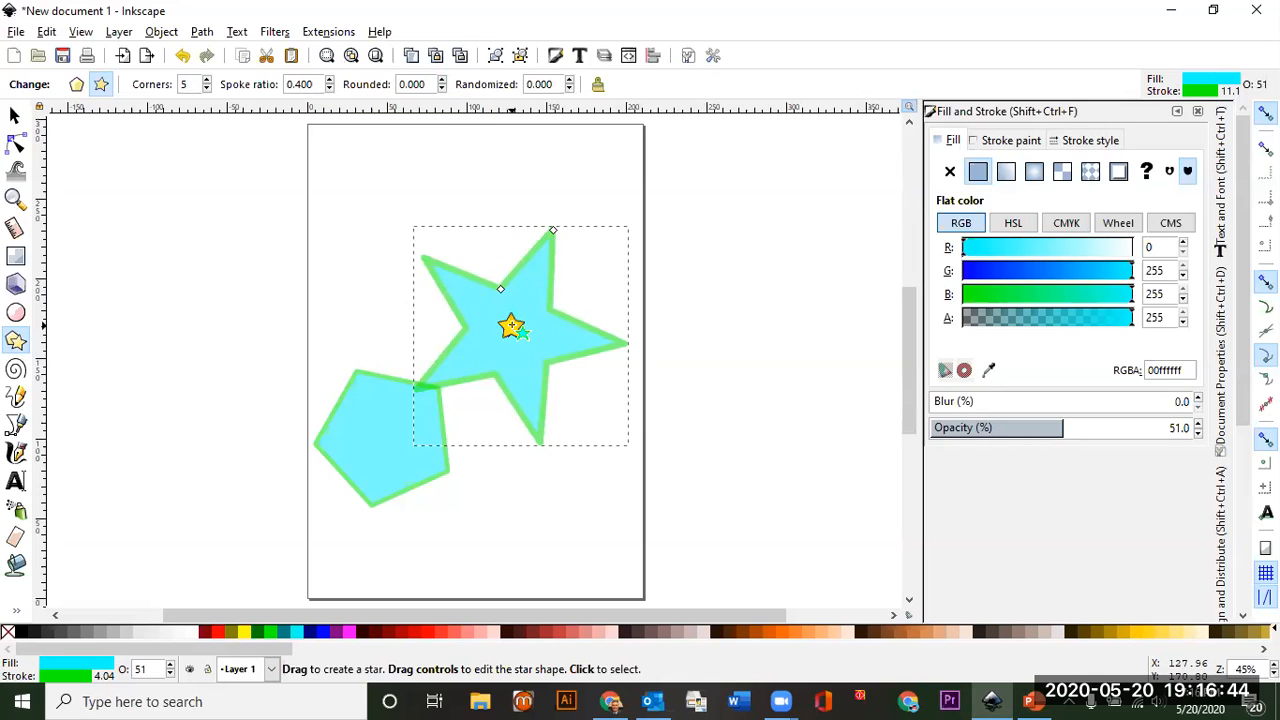
left_click(15, 115)
left_click_drag(540, 316, 494, 235)
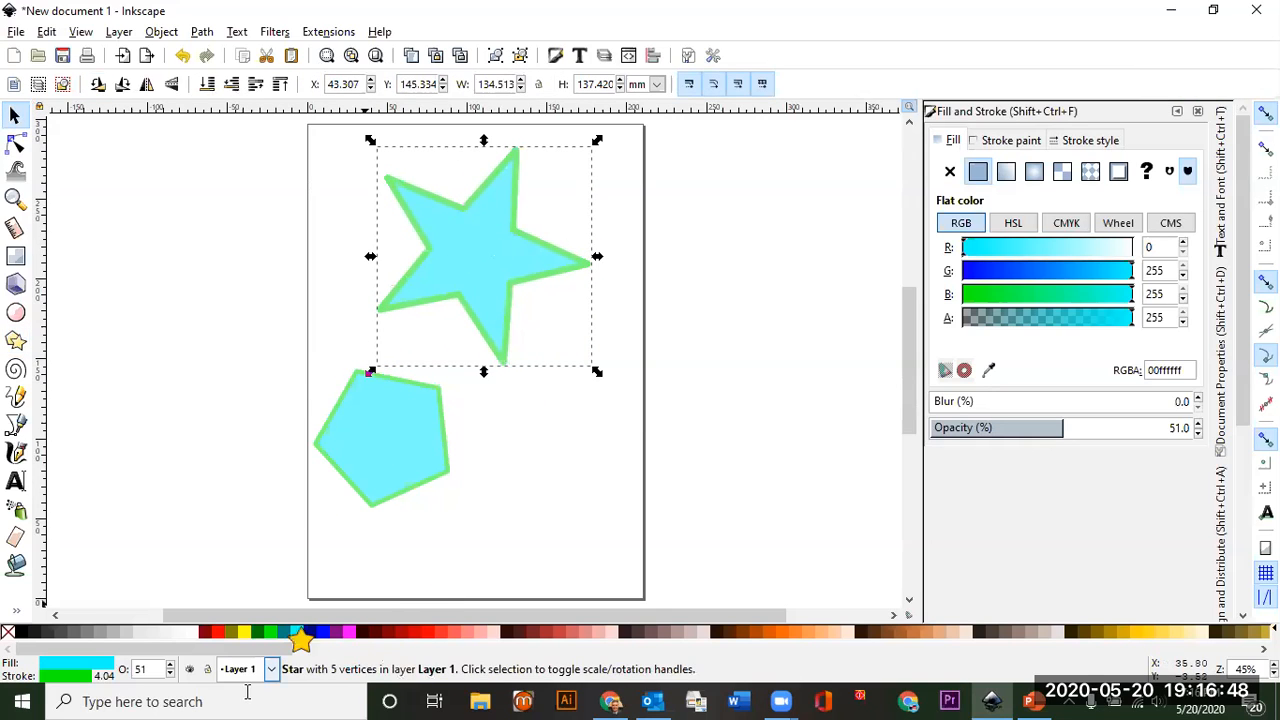
Fill the star with red (ff0000) and give it a golden-yellow stroke
left_click(427, 632)
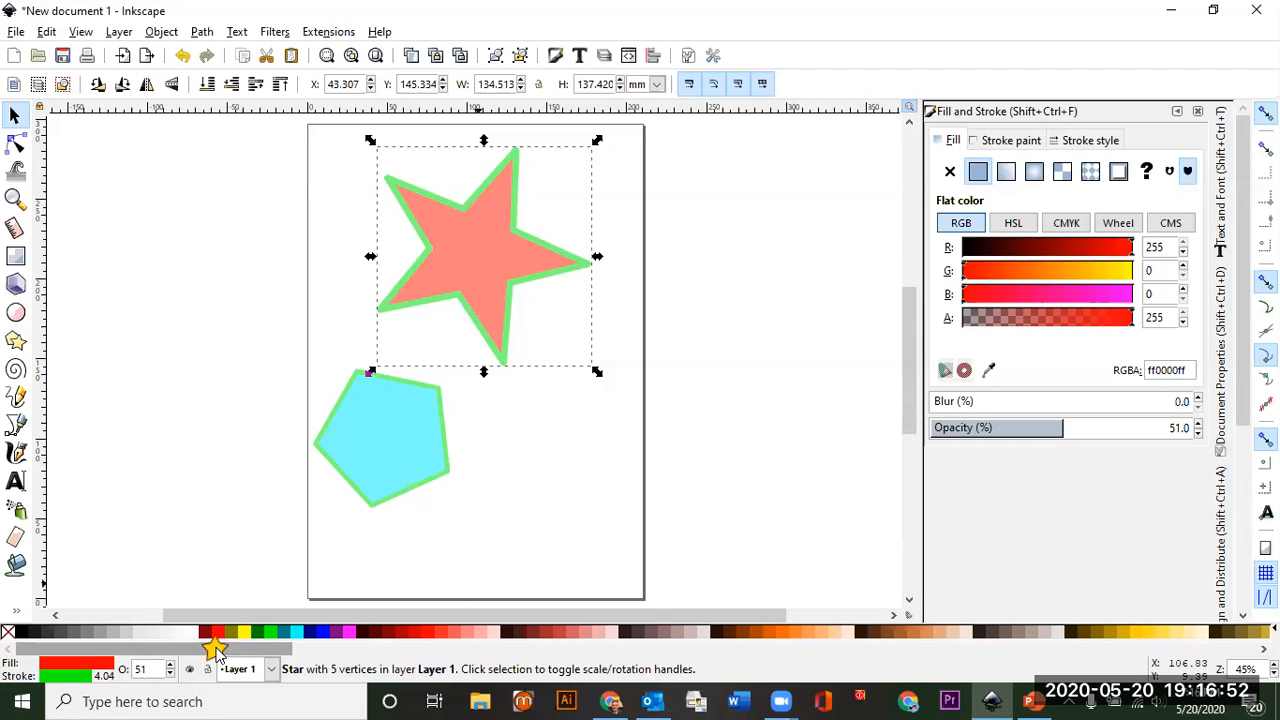
key("shift")
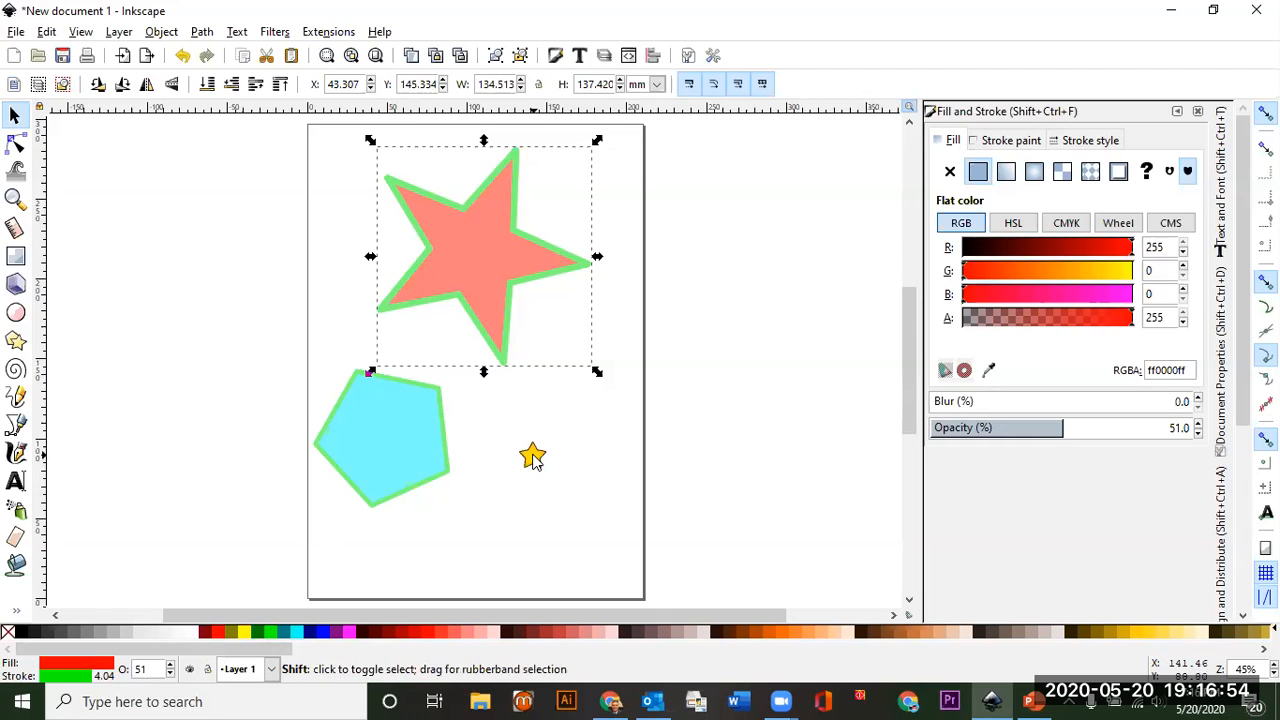
left_click(1137, 635, "shift")
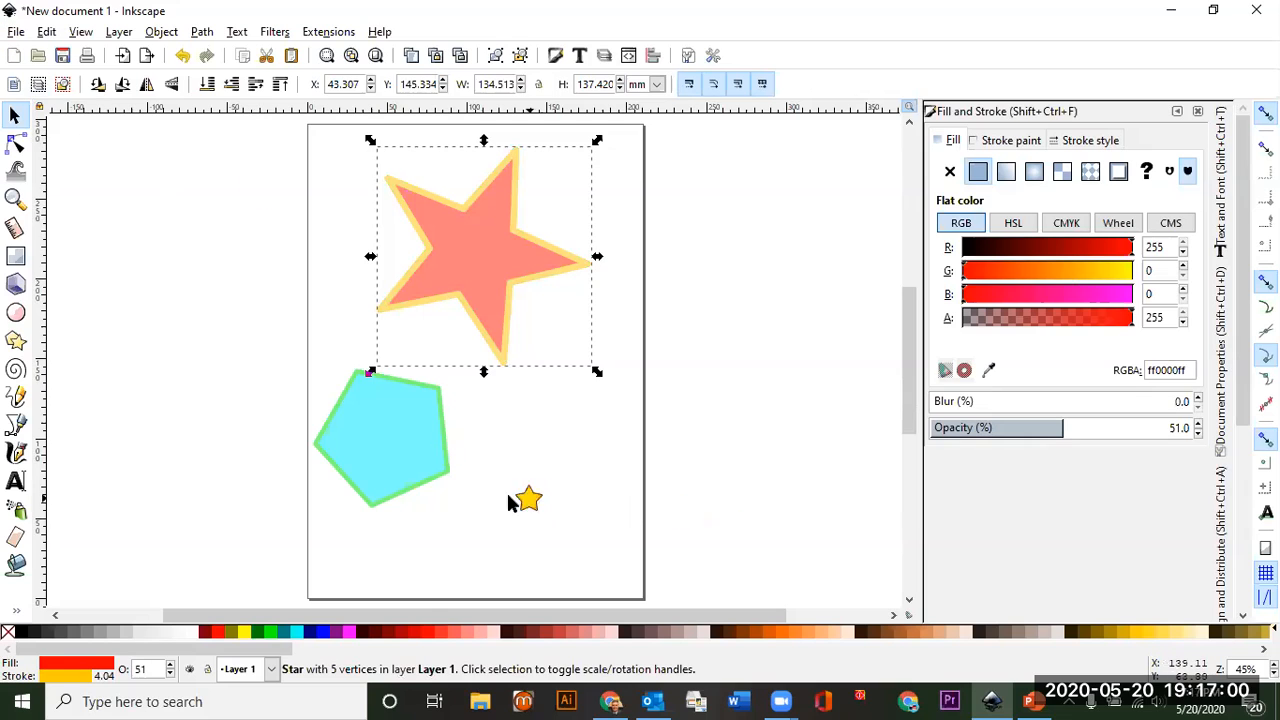
Draw a second five-pointed star about 80 by 77 mm to the lower right of the pentagon and fill it with blue (0000ff)
left_click(16, 340)
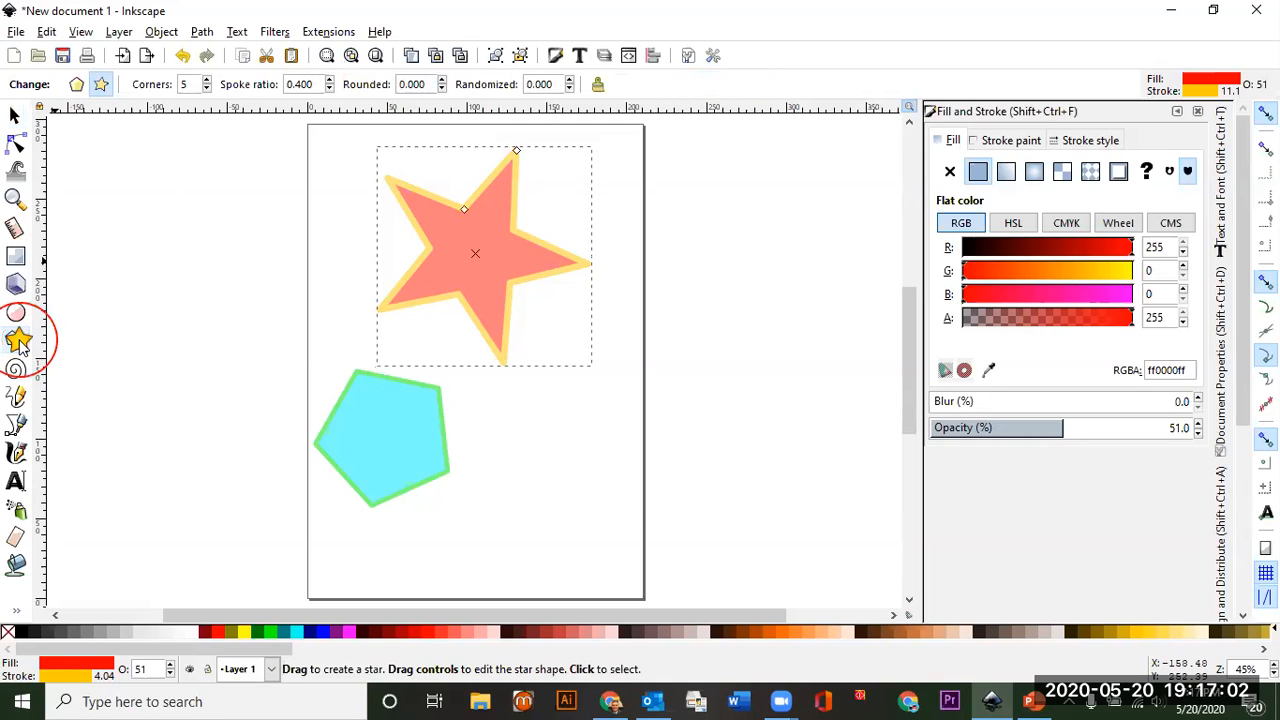
left_click_drag(524, 512, 564, 457)
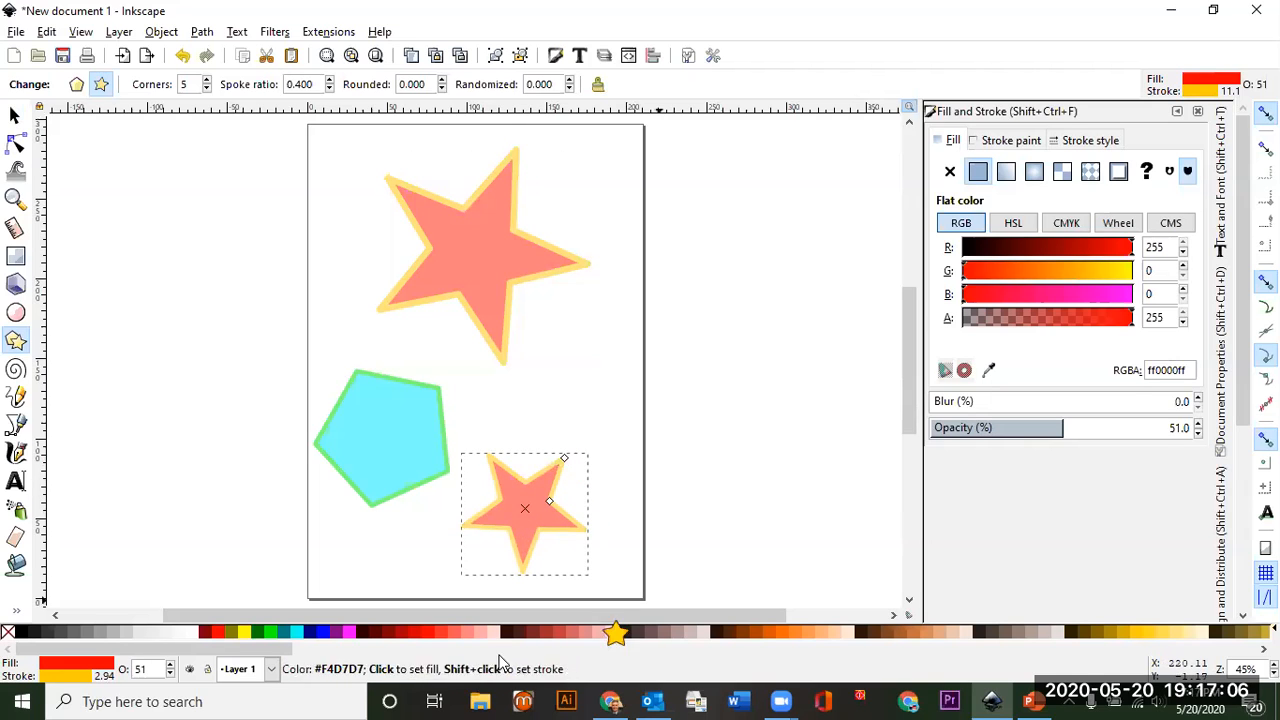
left_click(326, 632)
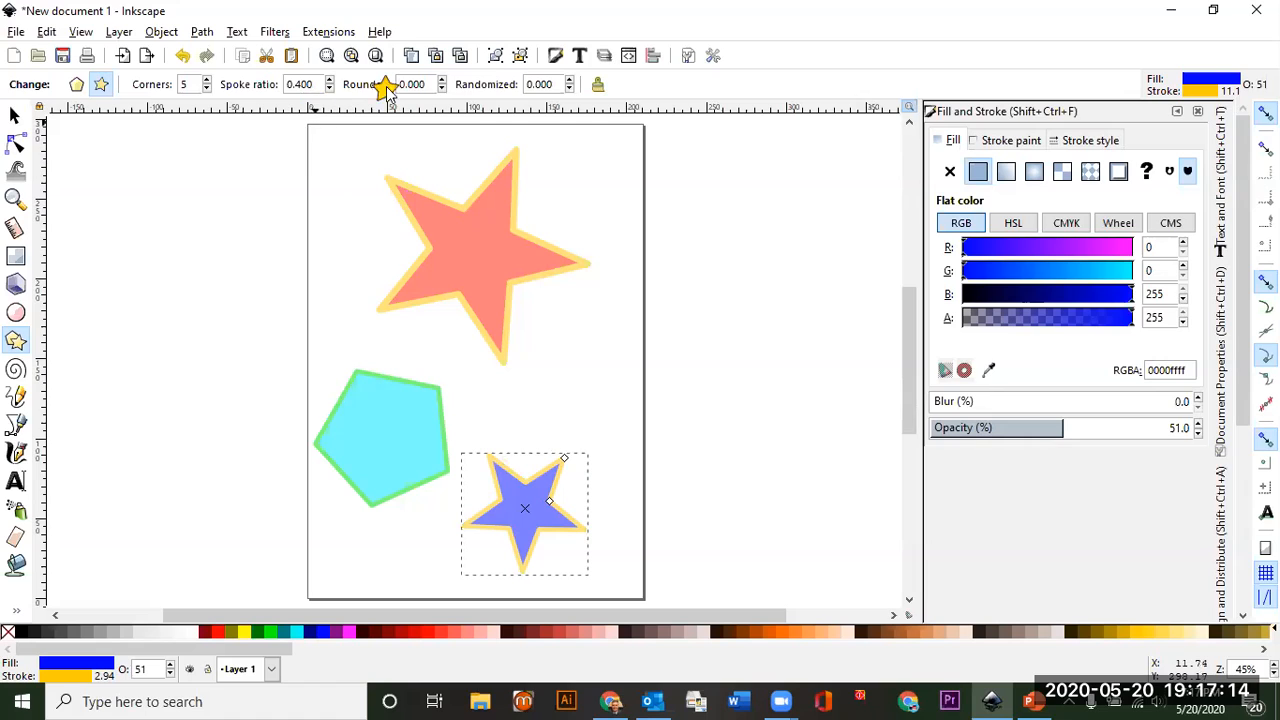
Set the blue star's rounding to 0.310
left_click(441, 81)
left_click(441, 81)
left_click(441, 81)
left_click(441, 81)
left_click(441, 81)
left_click(441, 81)
left_click(441, 81)
left_click(441, 81)
left_click(441, 81)
left_click(441, 81)
left_click(441, 81)
left_click(441, 81)
left_click(441, 81)
left_click(441, 81)
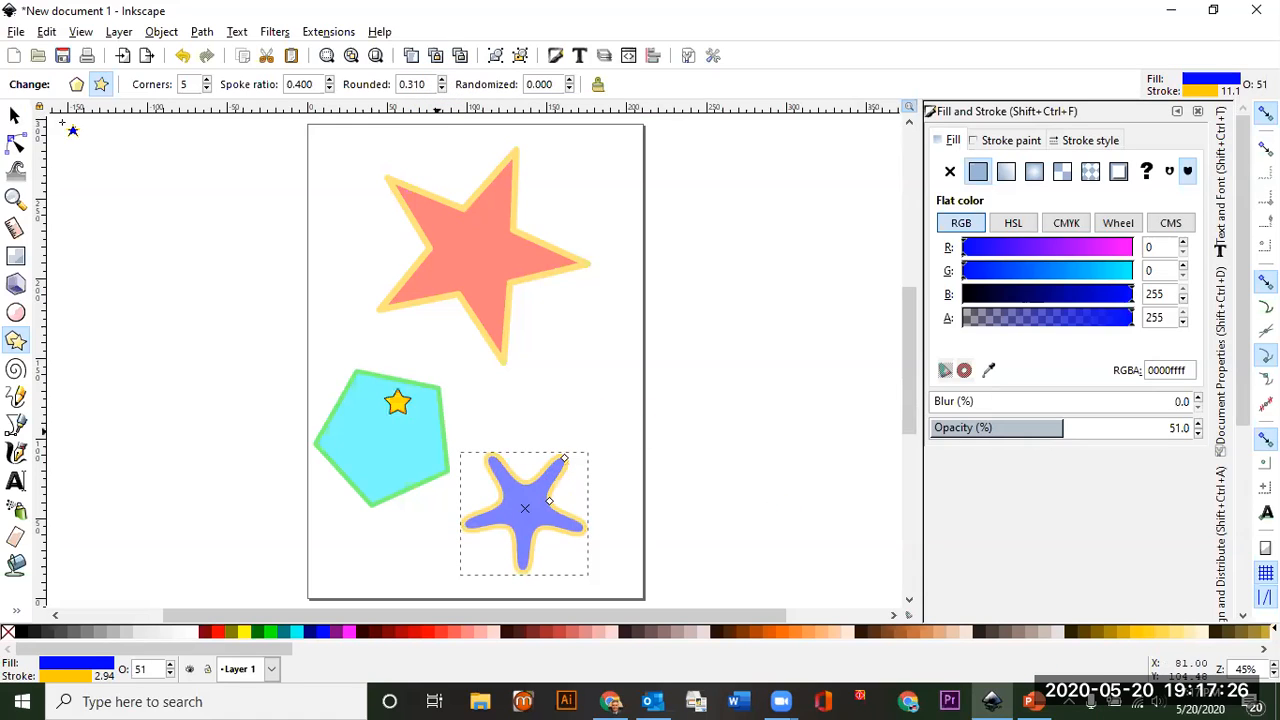
Move the rounded blue star up so it sits beside the pentagon
left_click(15, 115)
left_click_drag(543, 491, 562, 440)
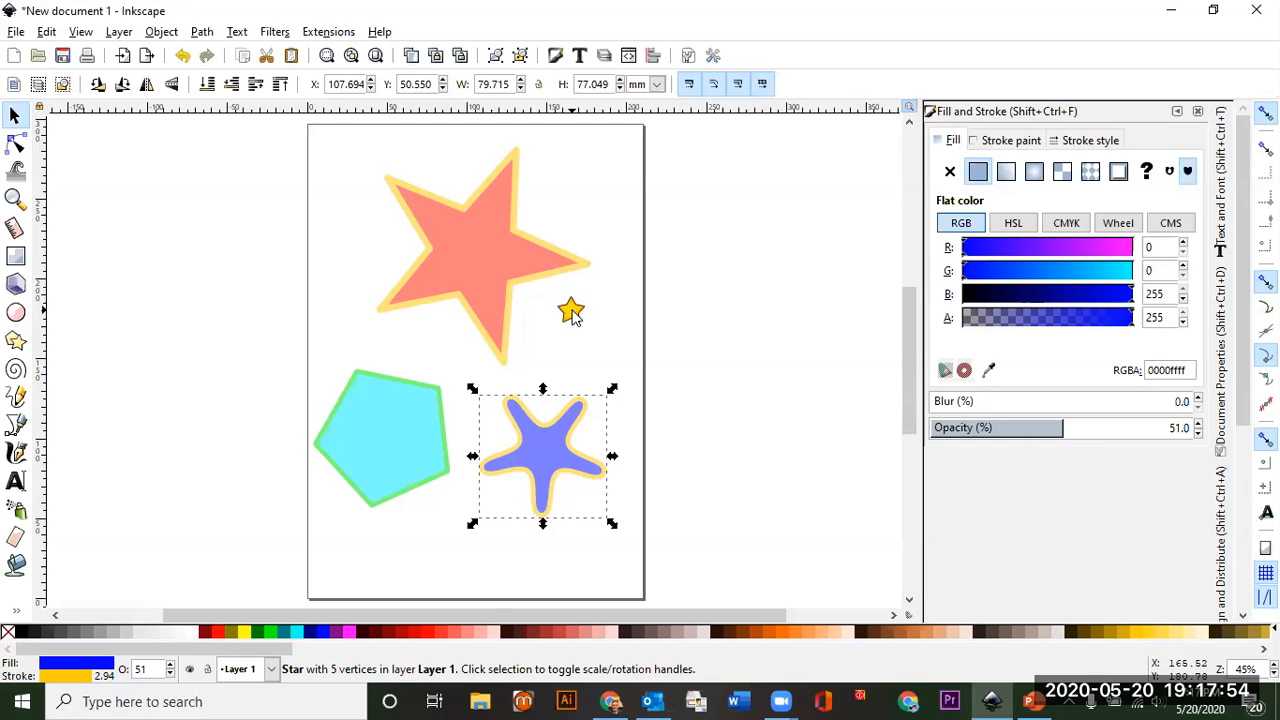
left_click_drag(570, 310, 615, 460)
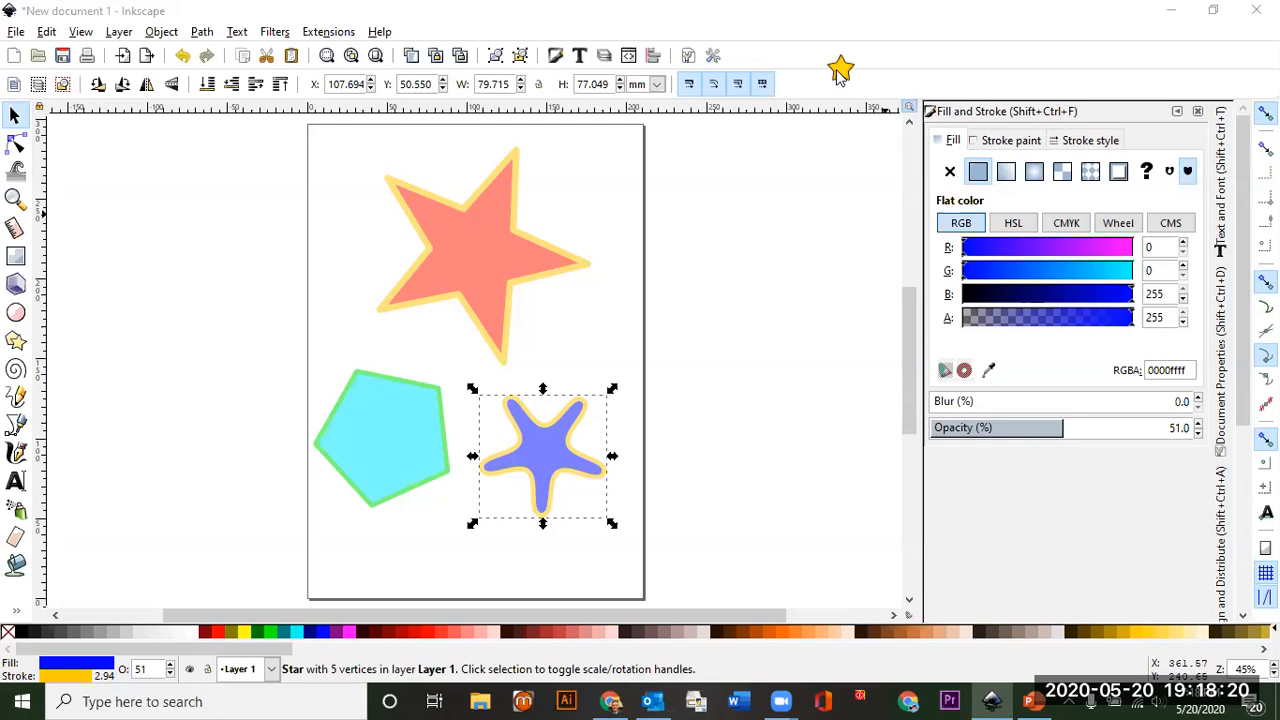
Switch to the PowerPoint presentation, view the Assignment 1 slide, and return to the Inkscape drawing
left_click(1031, 701)
left_click(106, 620)
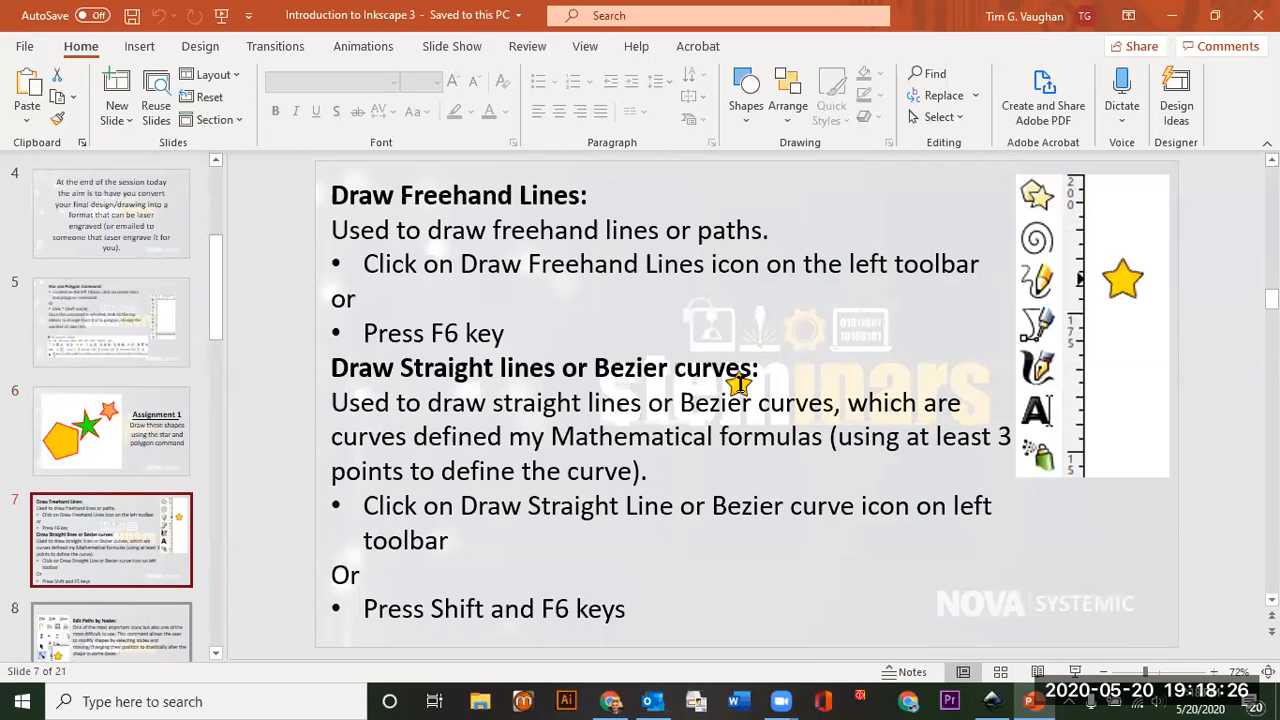
left_click(162, 421)
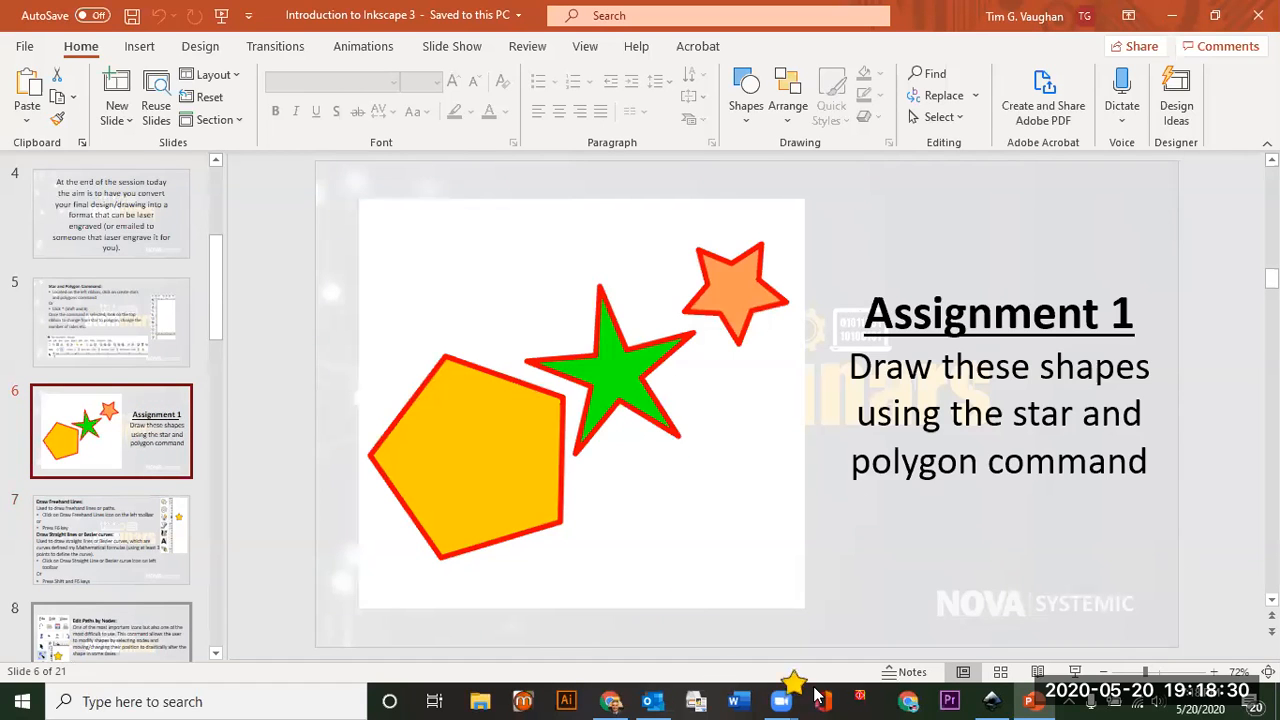
left_click(992, 701)
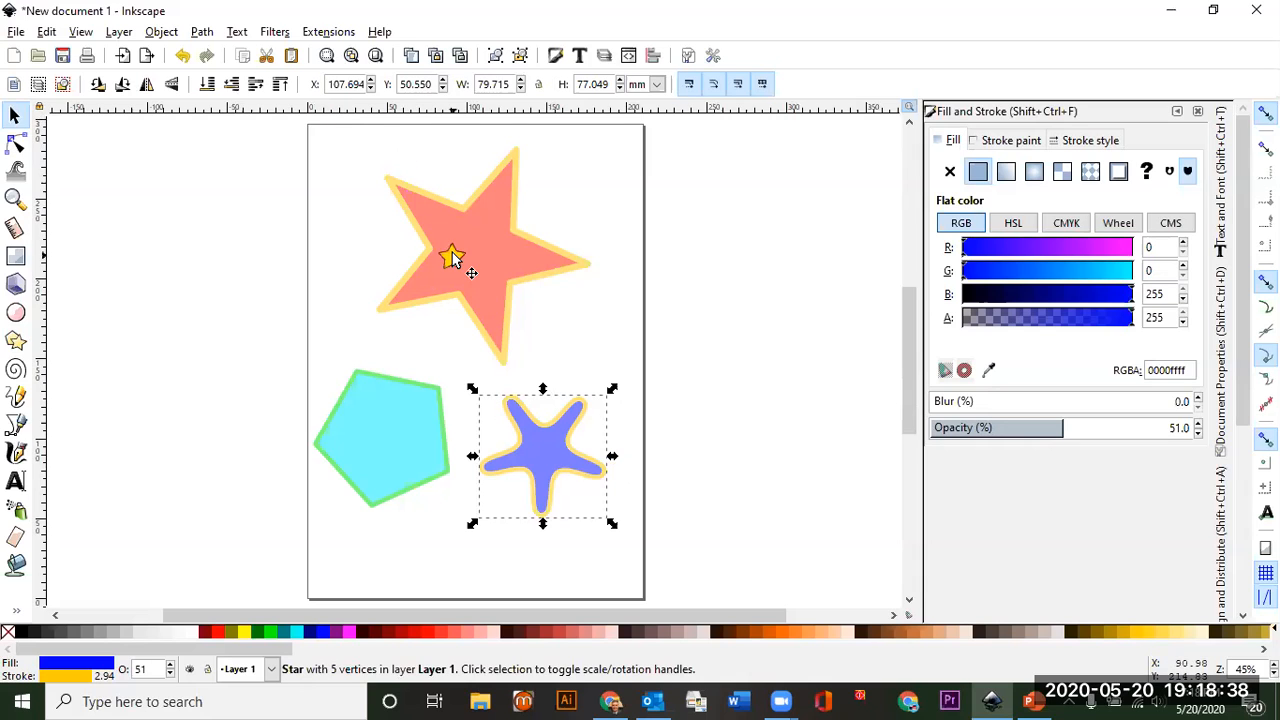
Shrink the red star to about 101 by 106 mm and rotate it so one arm points up and slightly to the left
left_click(549, 208)
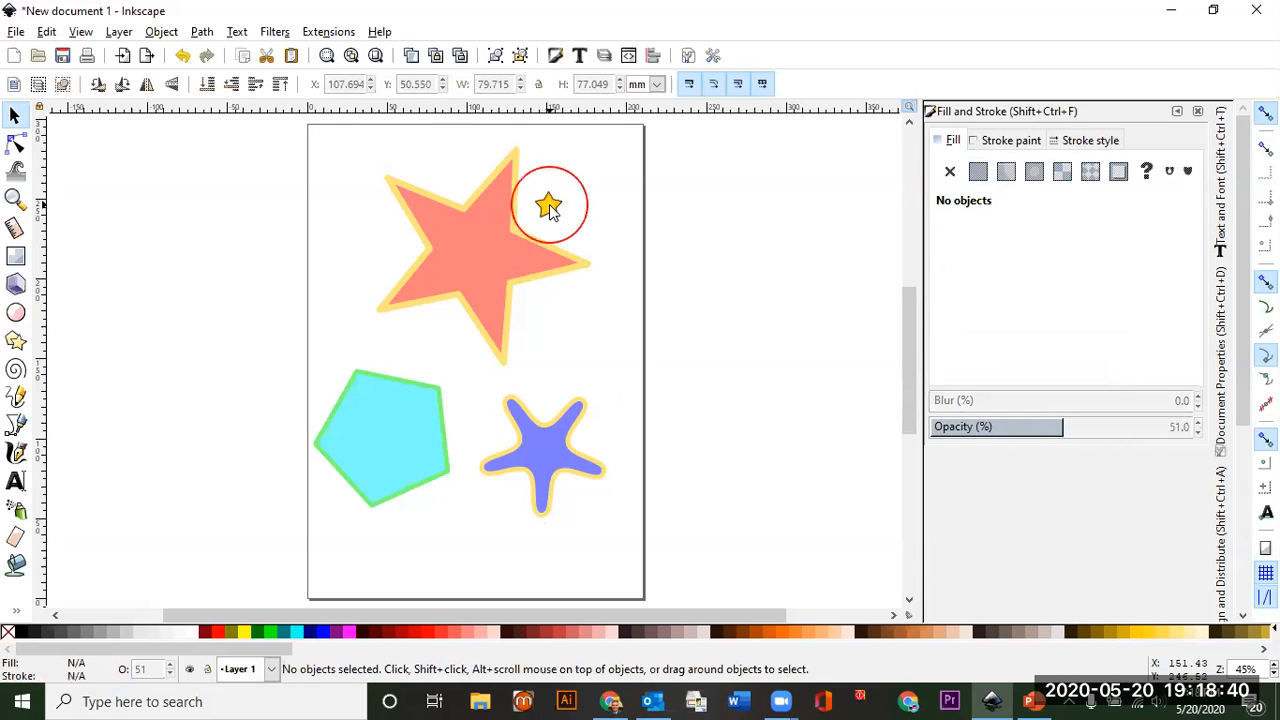
left_click(497, 247)
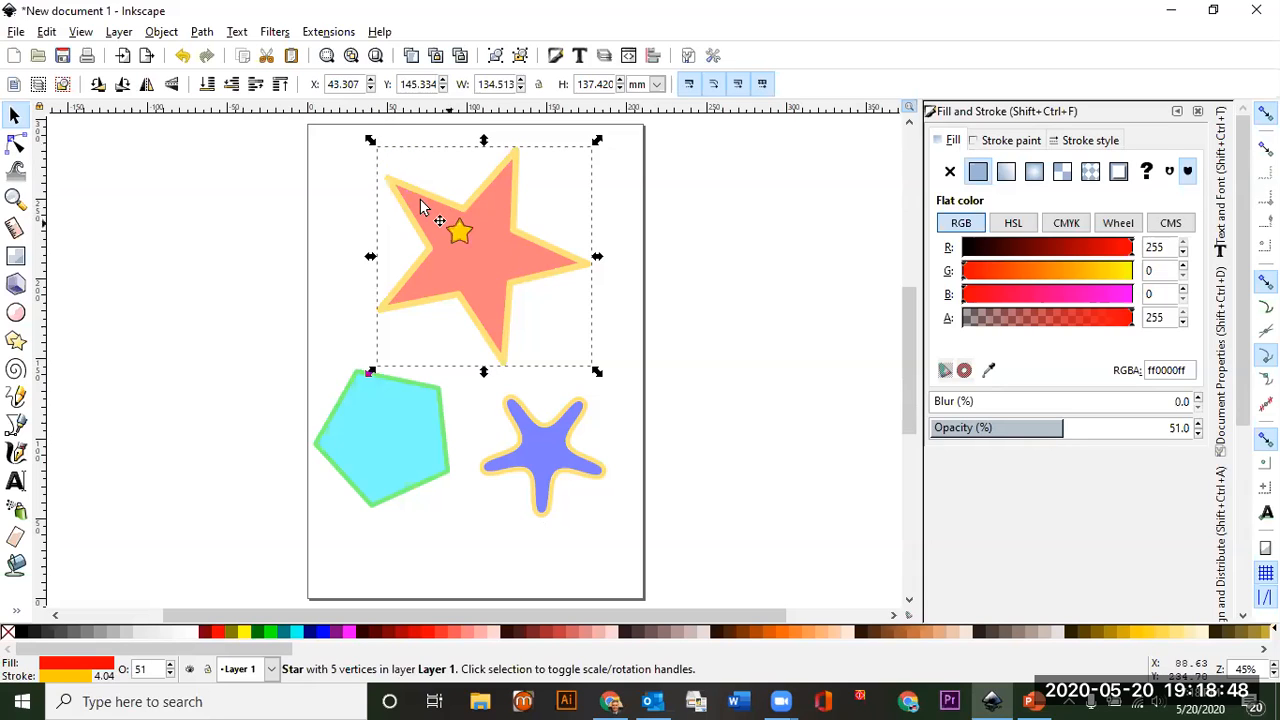
left_click_drag(379, 139, 422, 189)
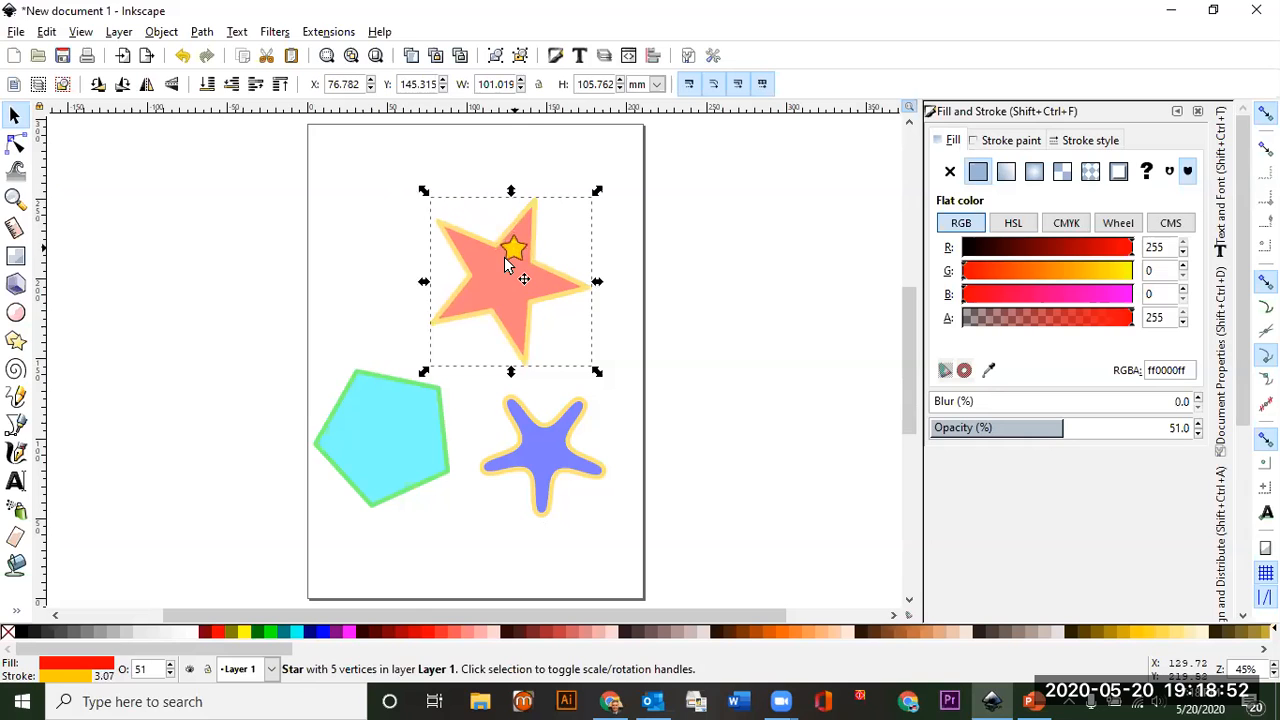
left_click(503, 264)
left_click_drag(421, 193, 503, 260)
left_click(503, 260)
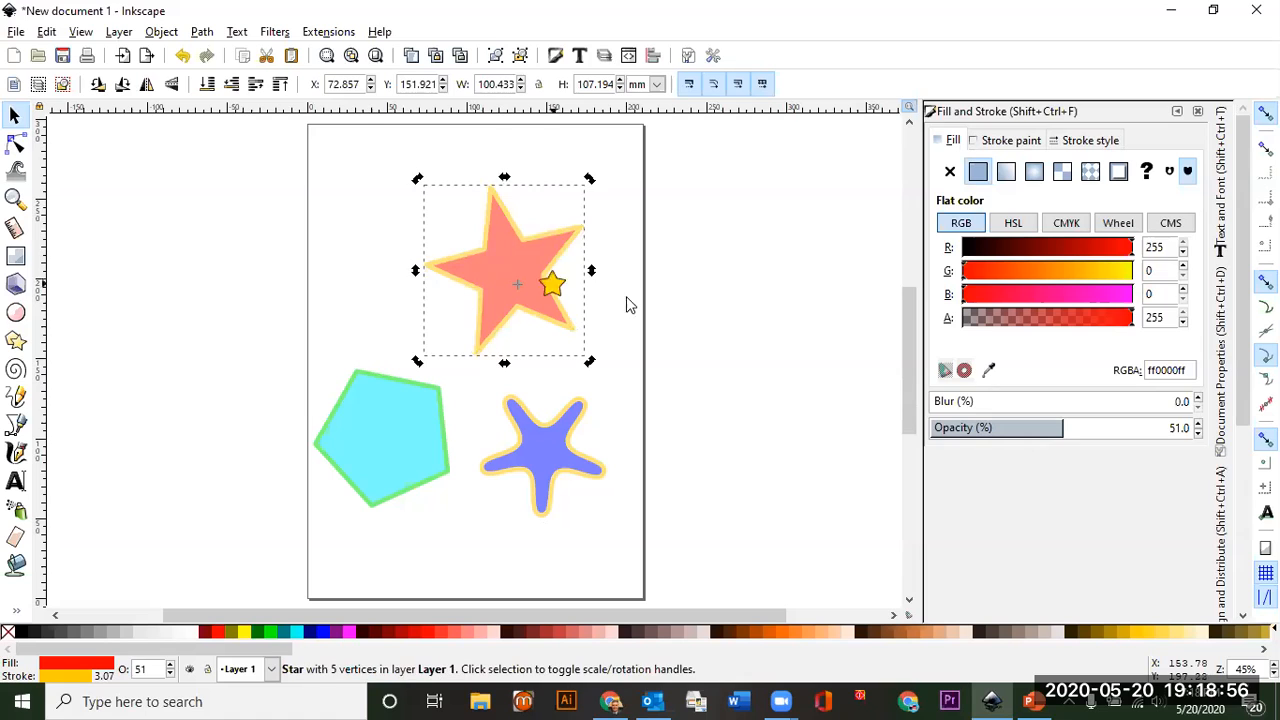
double_click(517, 257)
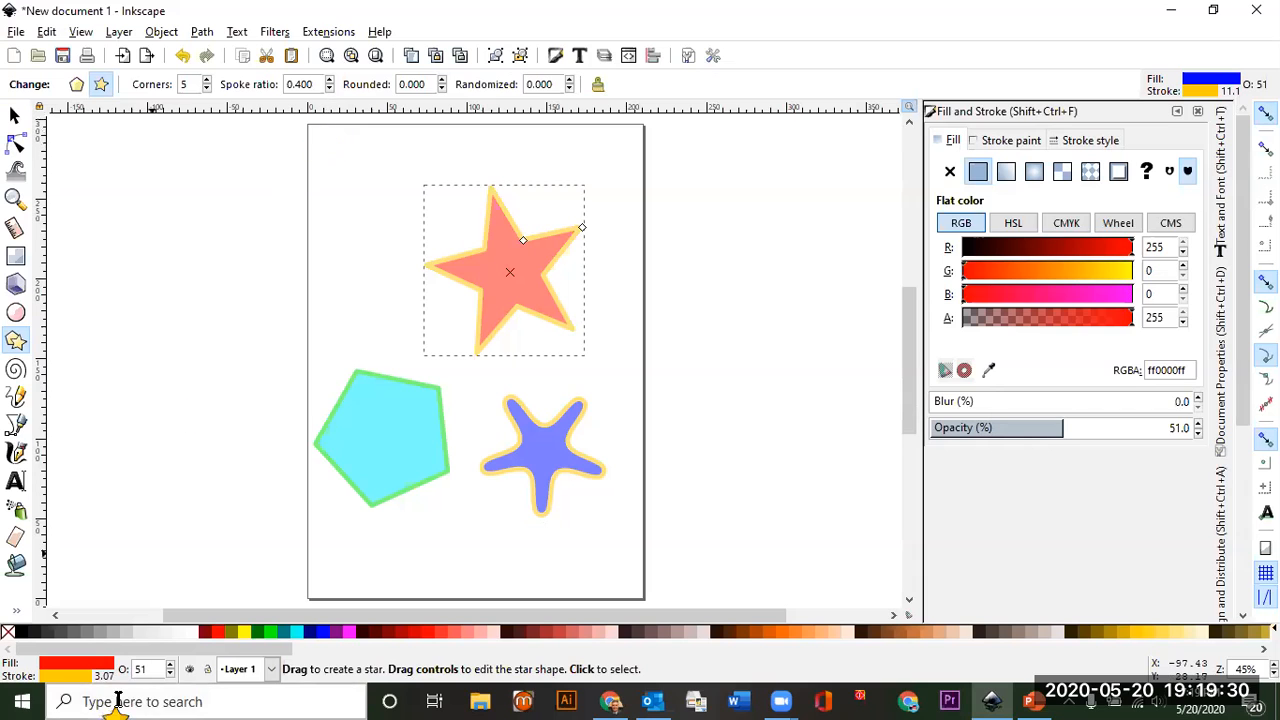
Switch to the PowerPoint presentation and view the freehand and Bezier lines slide, the default template slide and the Assignment 2 slide
left_click(1035, 702)
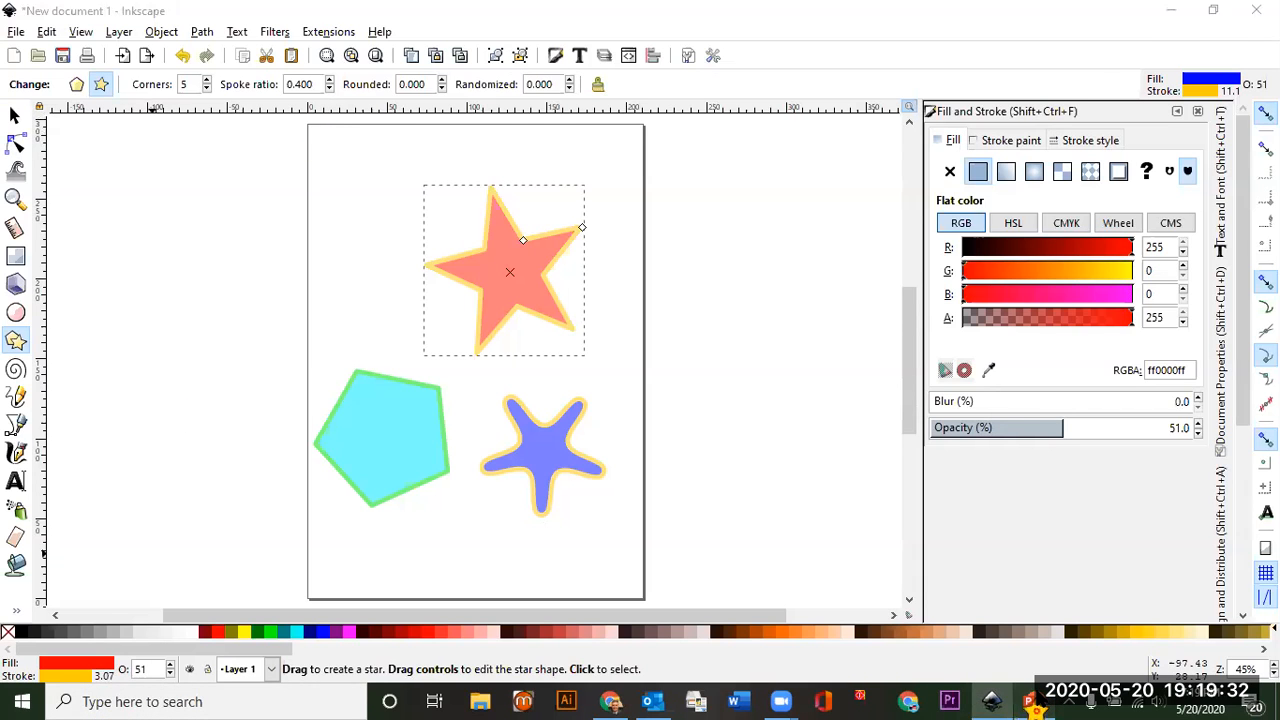
left_click(102, 550)
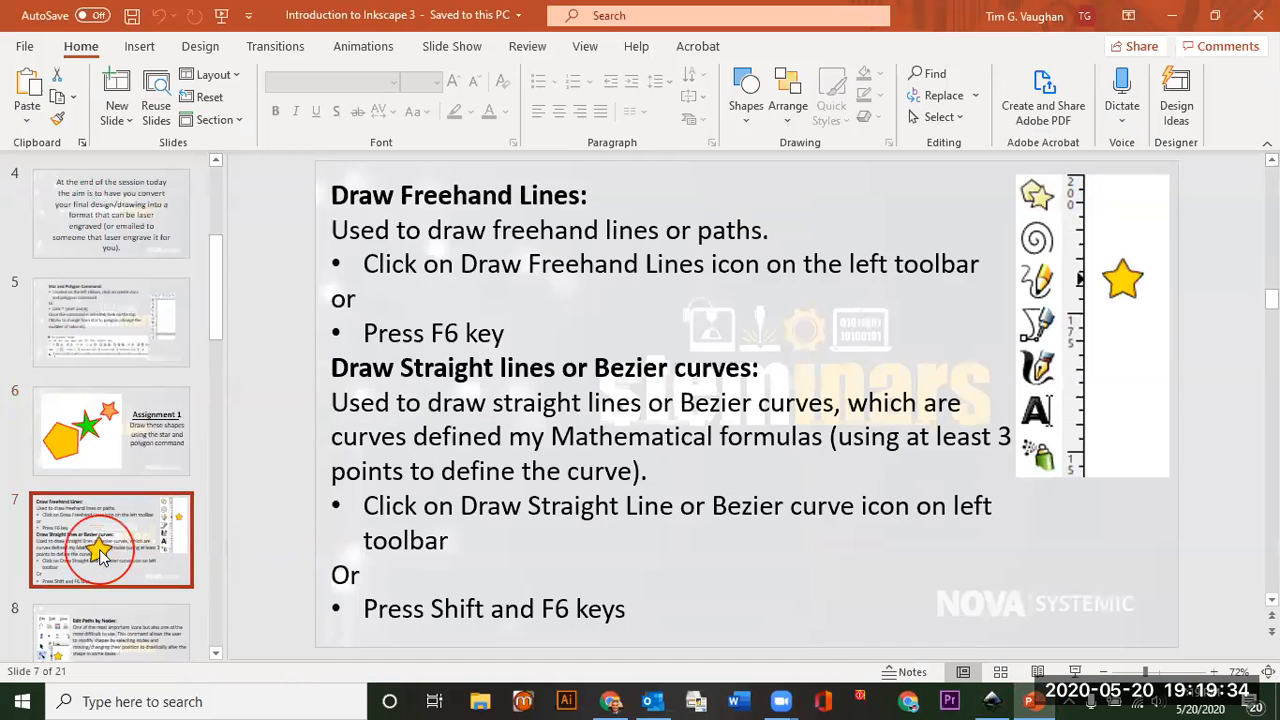
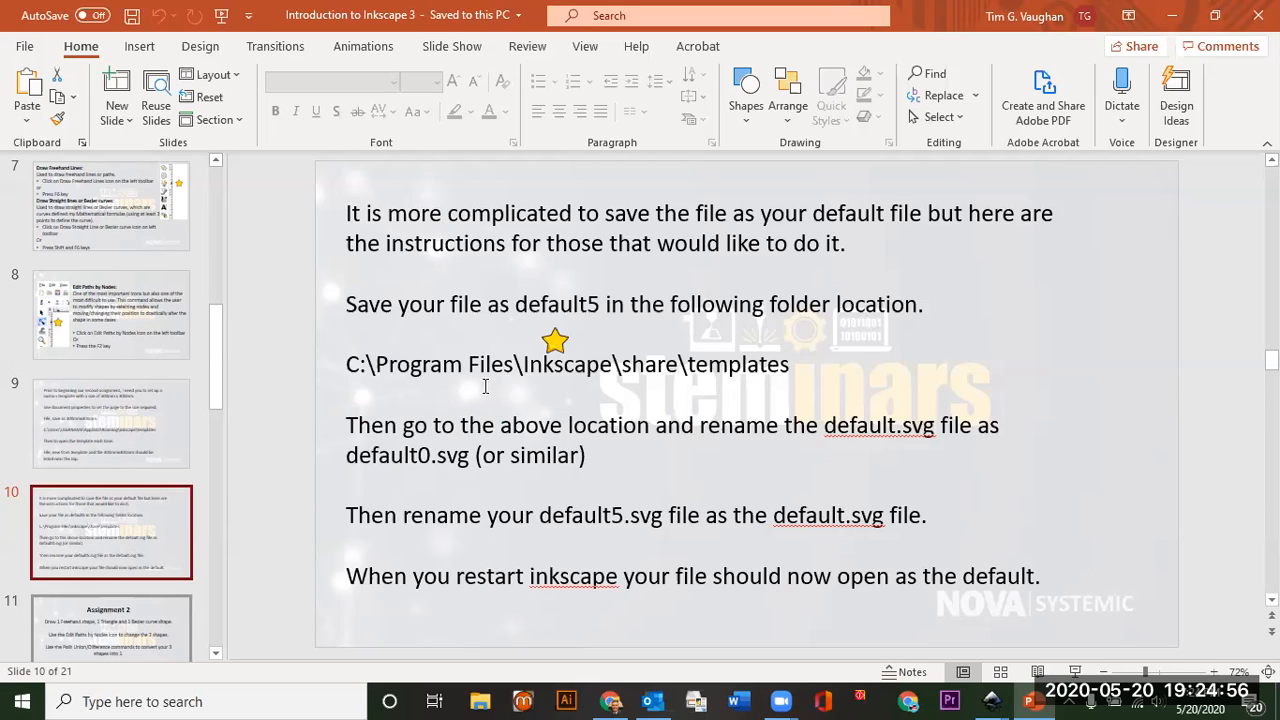
left_click(66, 432)
left_click(80, 505)
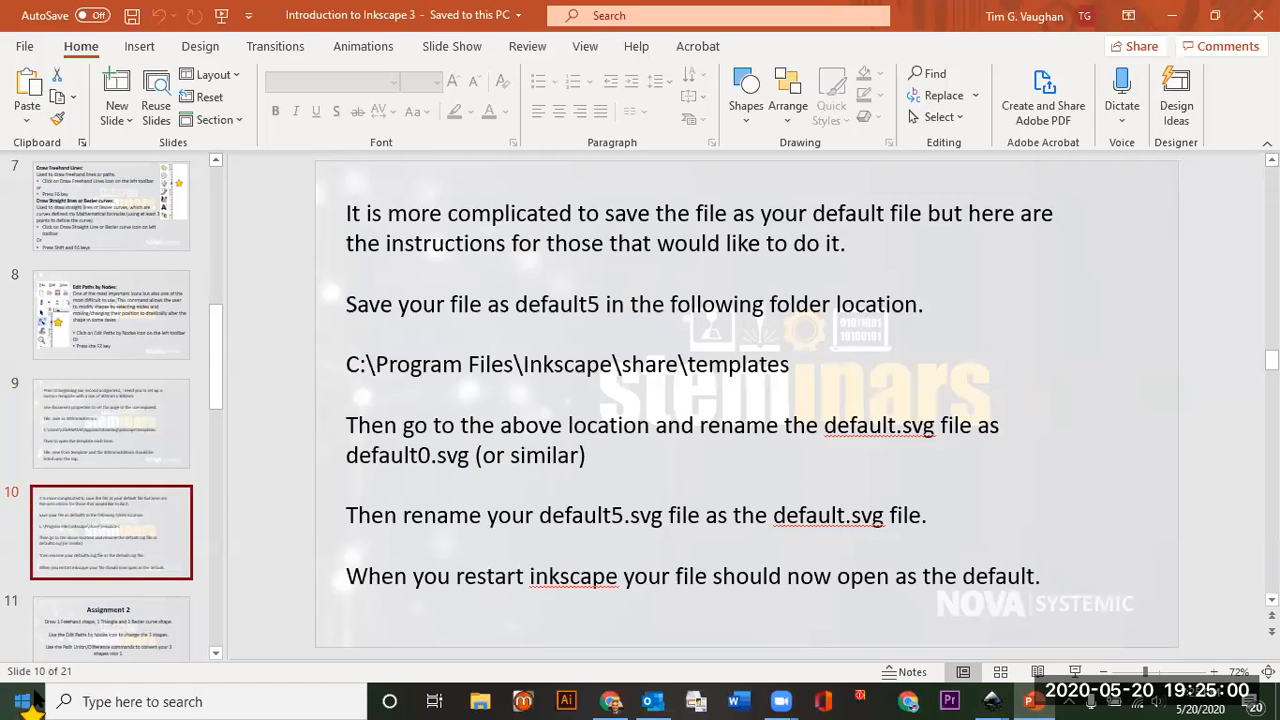
left_click(108, 633)
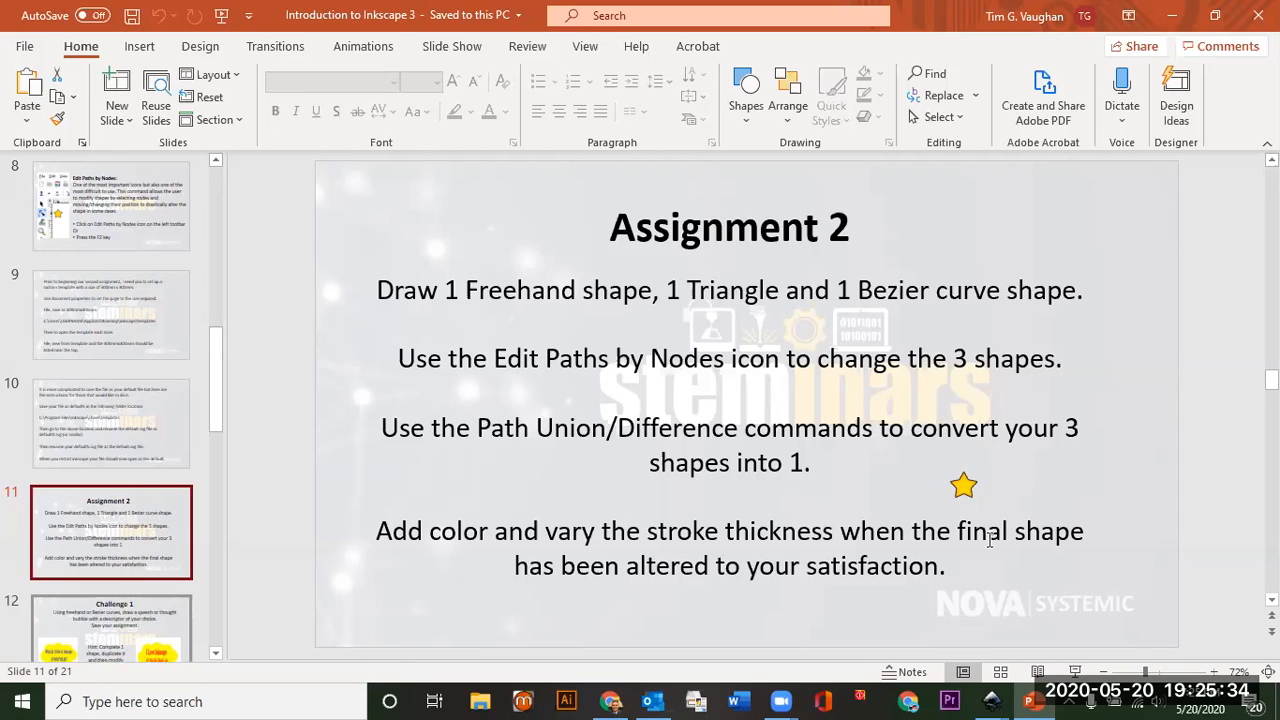
Switch to the empty New document 2 window in Inkscape
mouse_move(992, 701)
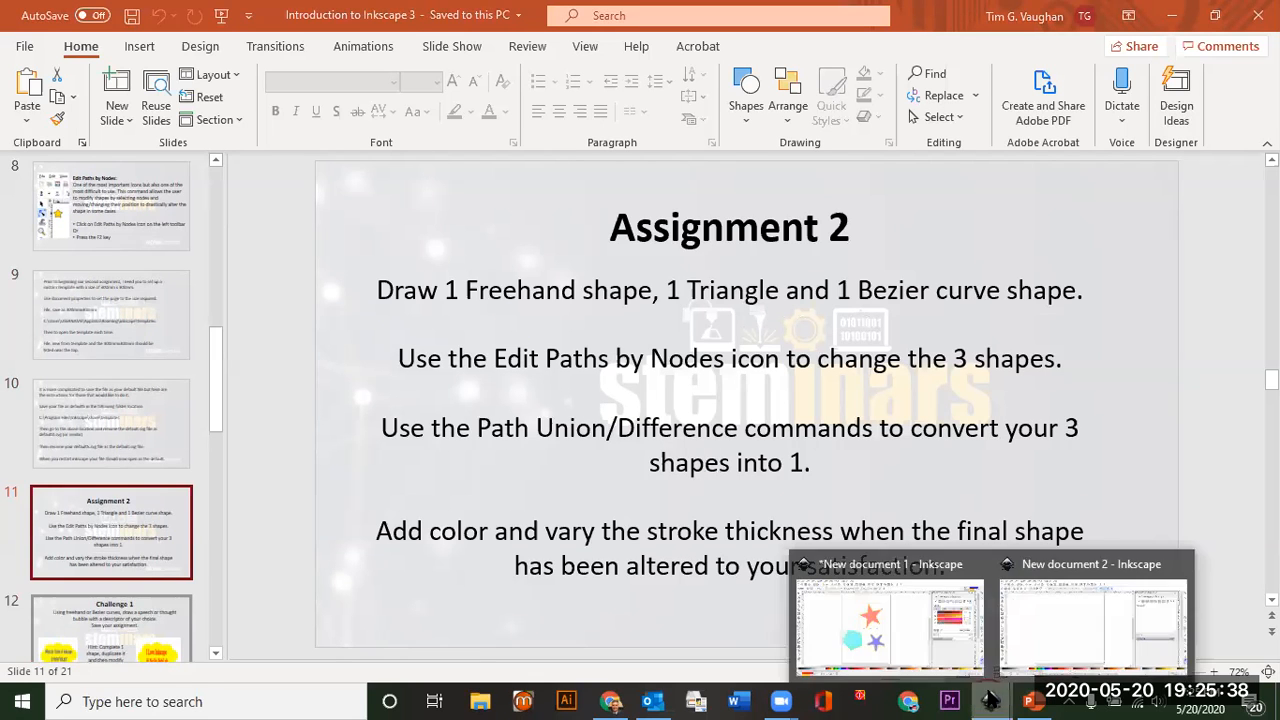
left_click(1090, 615)
left_click(591, 371)
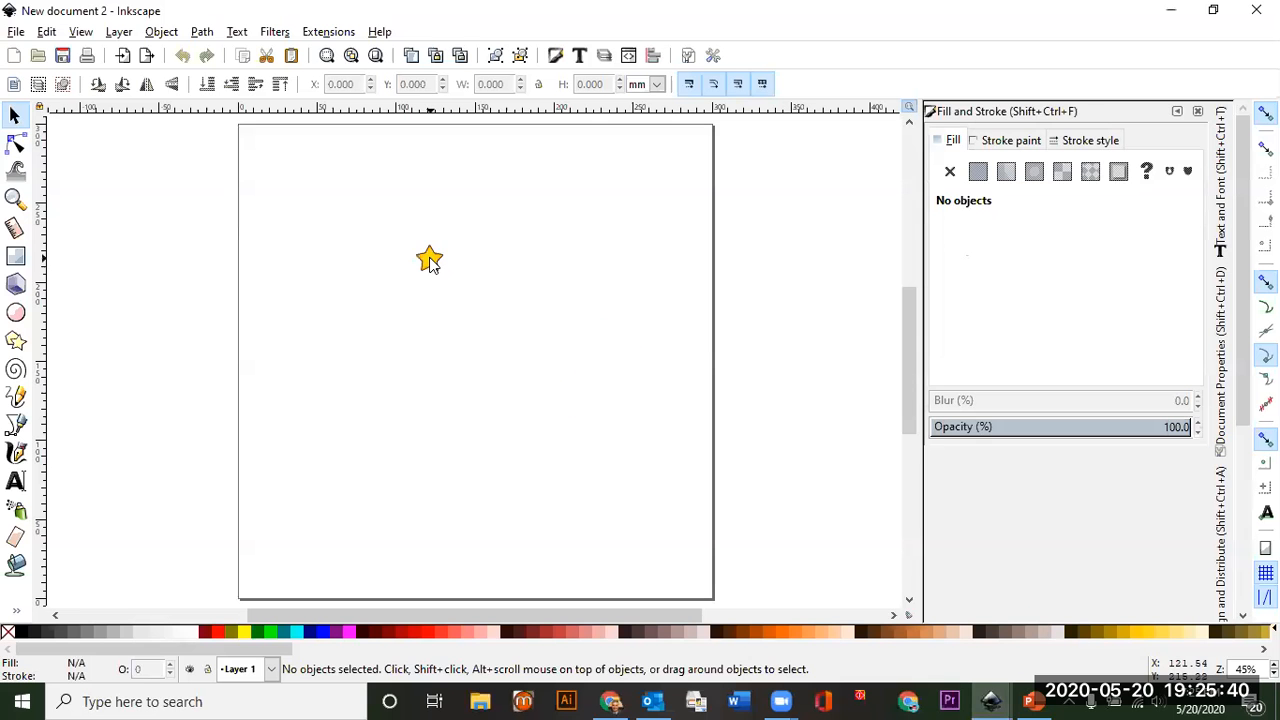
left_click(791, 3)
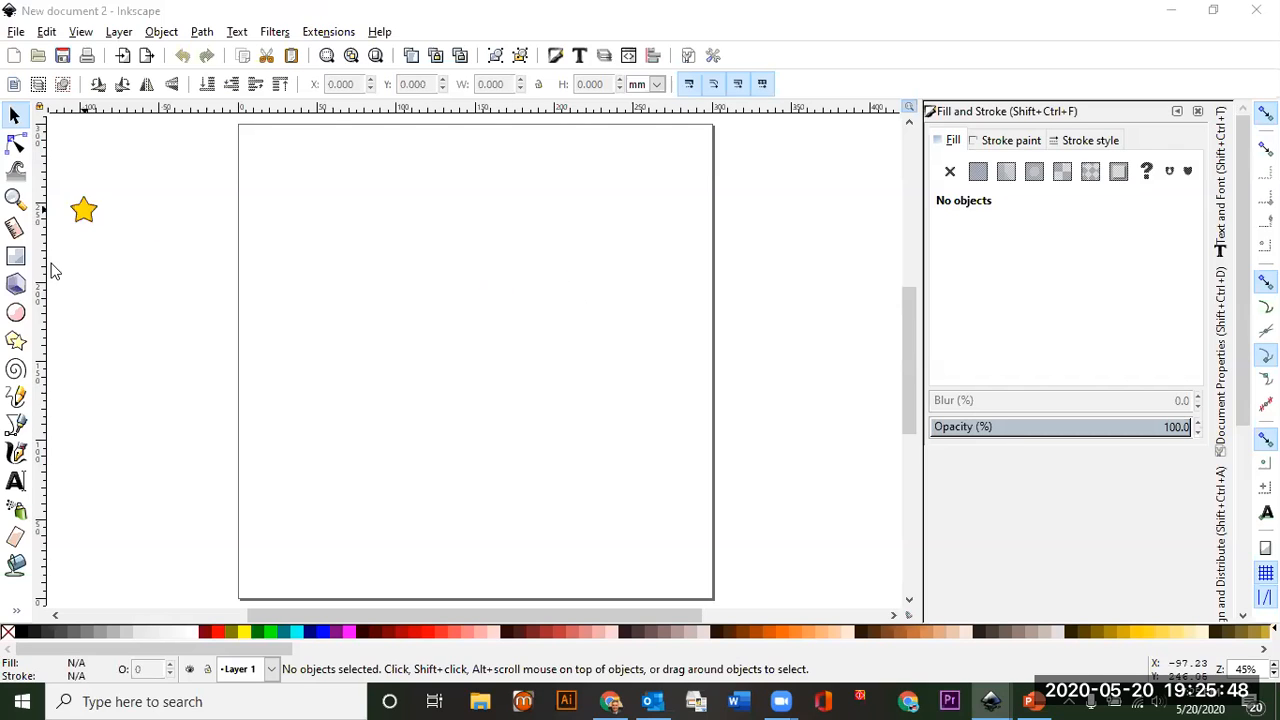
Draw a closed, curvy freehand shape about 140 by 80 mm in the upper part of the page
left_click(16, 397)
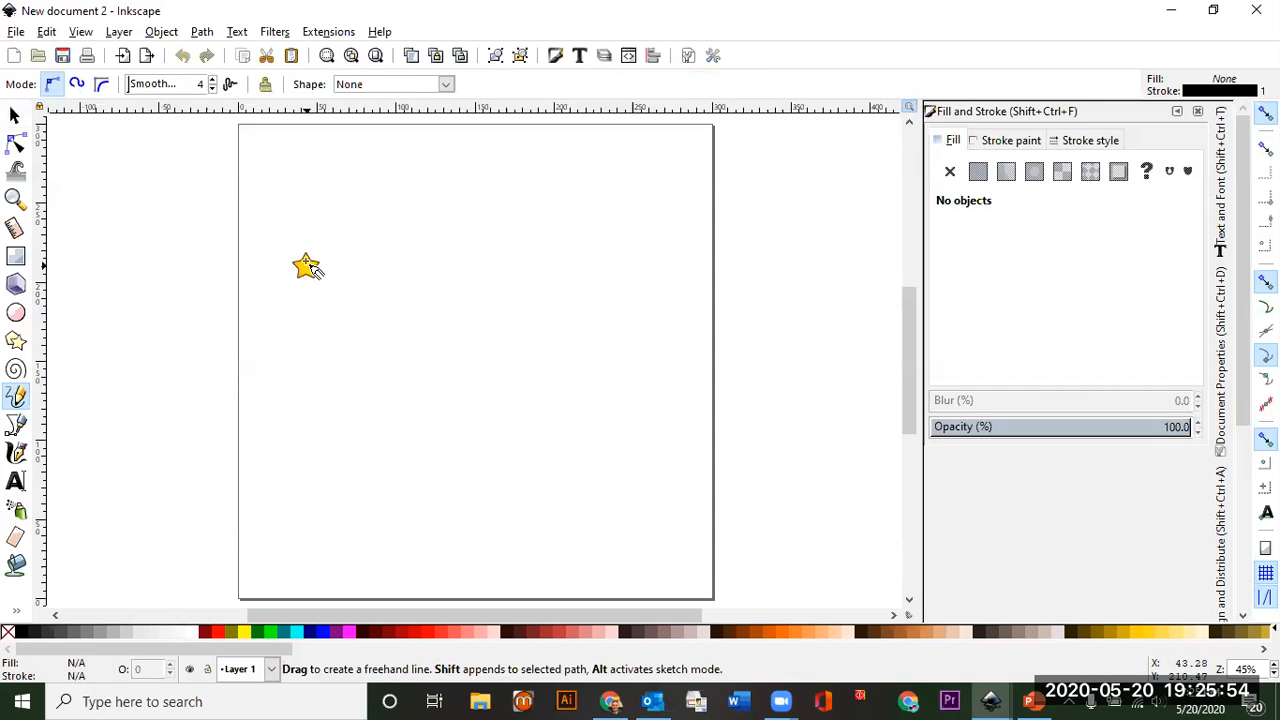
mouse_move(306, 259)
left_mouse_down()
mouse_move(351, 214)
mouse_move(420, 206)
mouse_move(450, 232)
mouse_move(474, 185)
mouse_move(517, 228)
mouse_move(489, 251)
mouse_move(420, 262)
mouse_move(426, 284)
mouse_move(366, 306)
mouse_move(300, 286)
mouse_move(308, 260)
left_mouse_up()
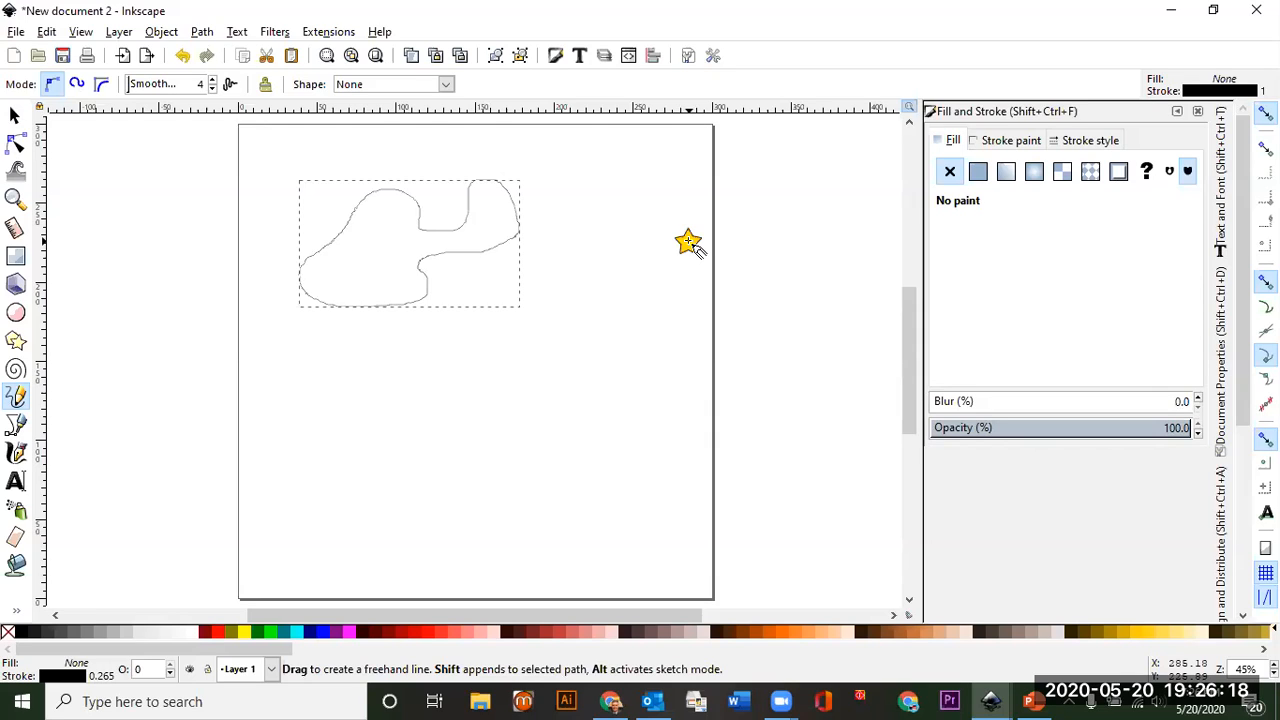
Draw a closed six-corner Bezier shape of straight segments, about 211 by 91 mm, below the freehand shape
left_click(16, 426)
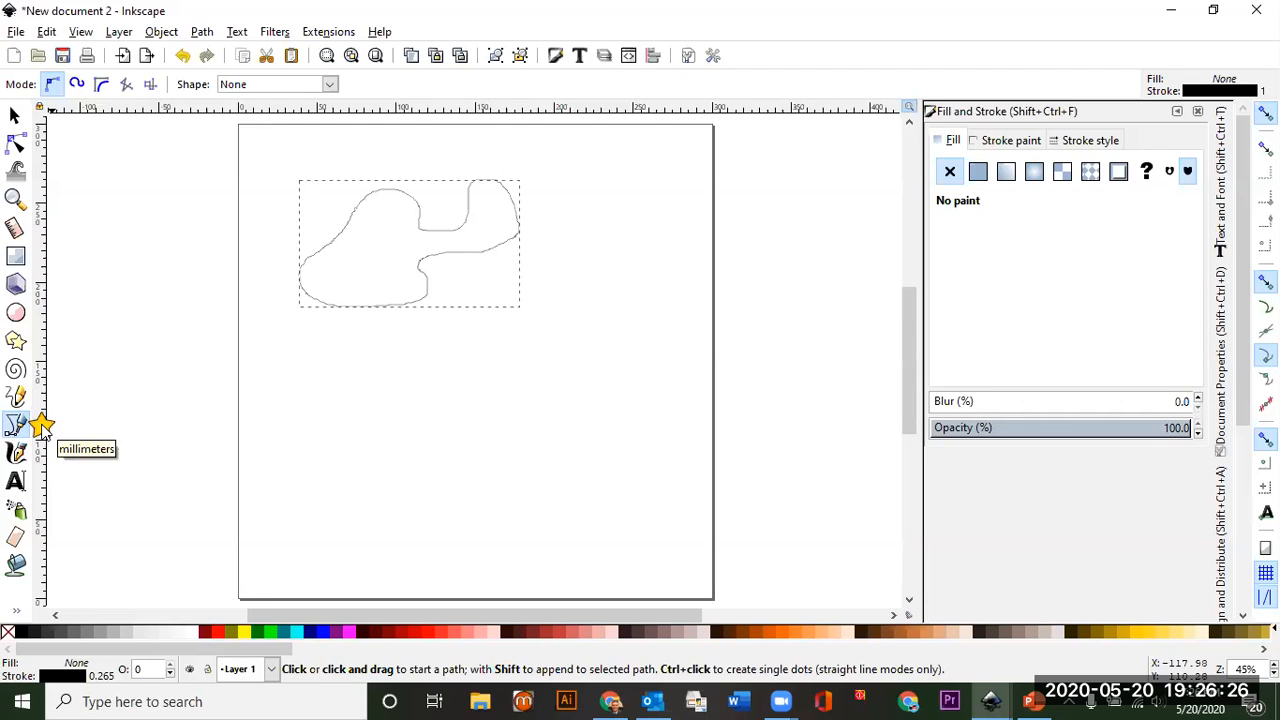
left_click(291, 360)
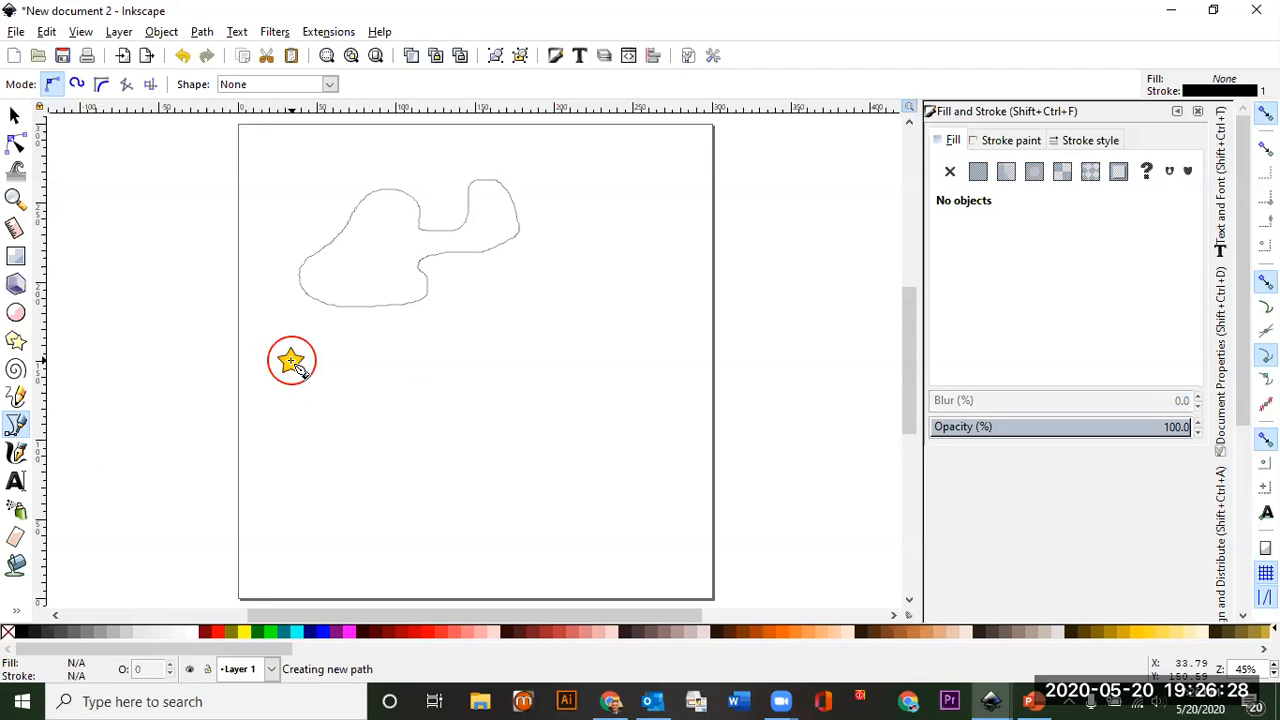
left_click(444, 361)
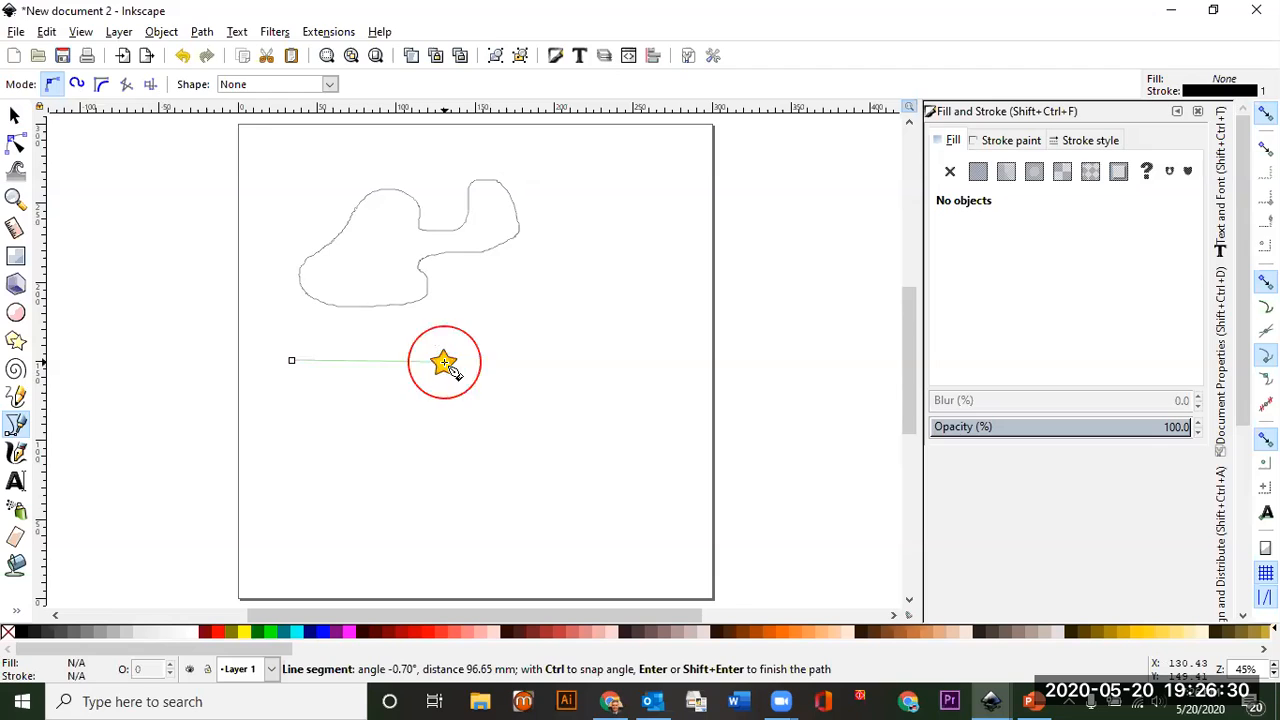
left_click(543, 292)
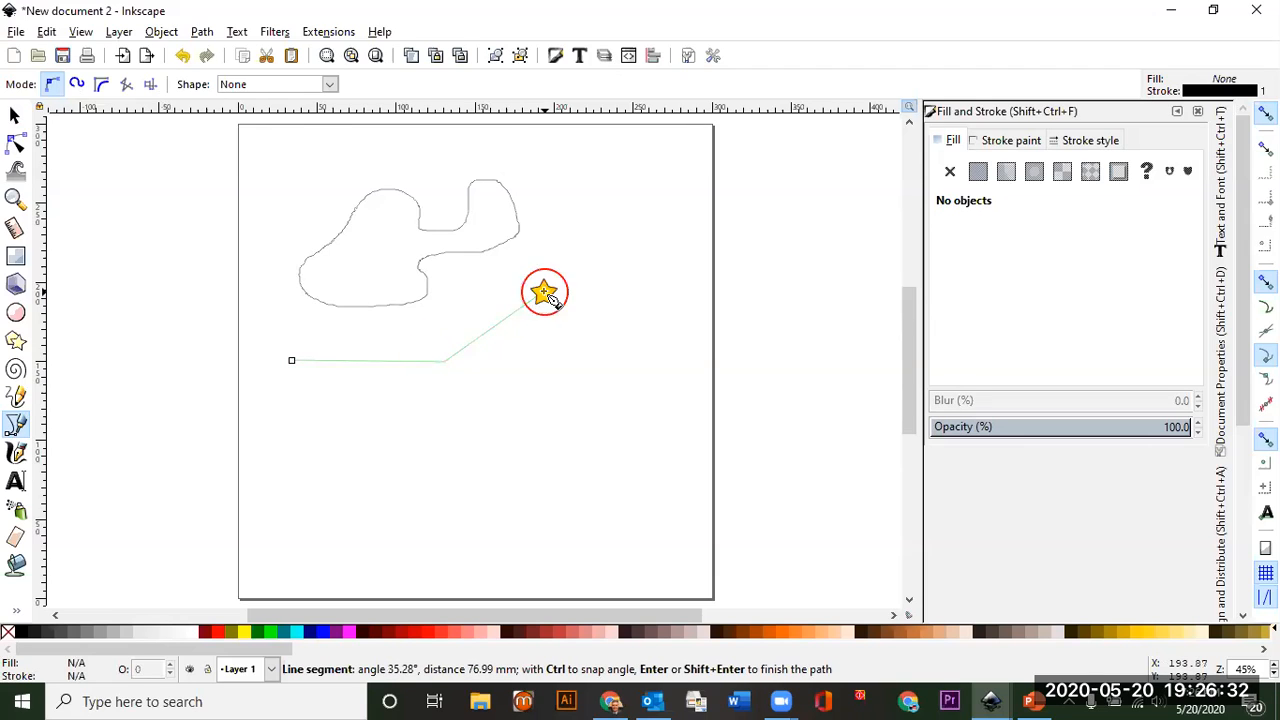
left_click(604, 398)
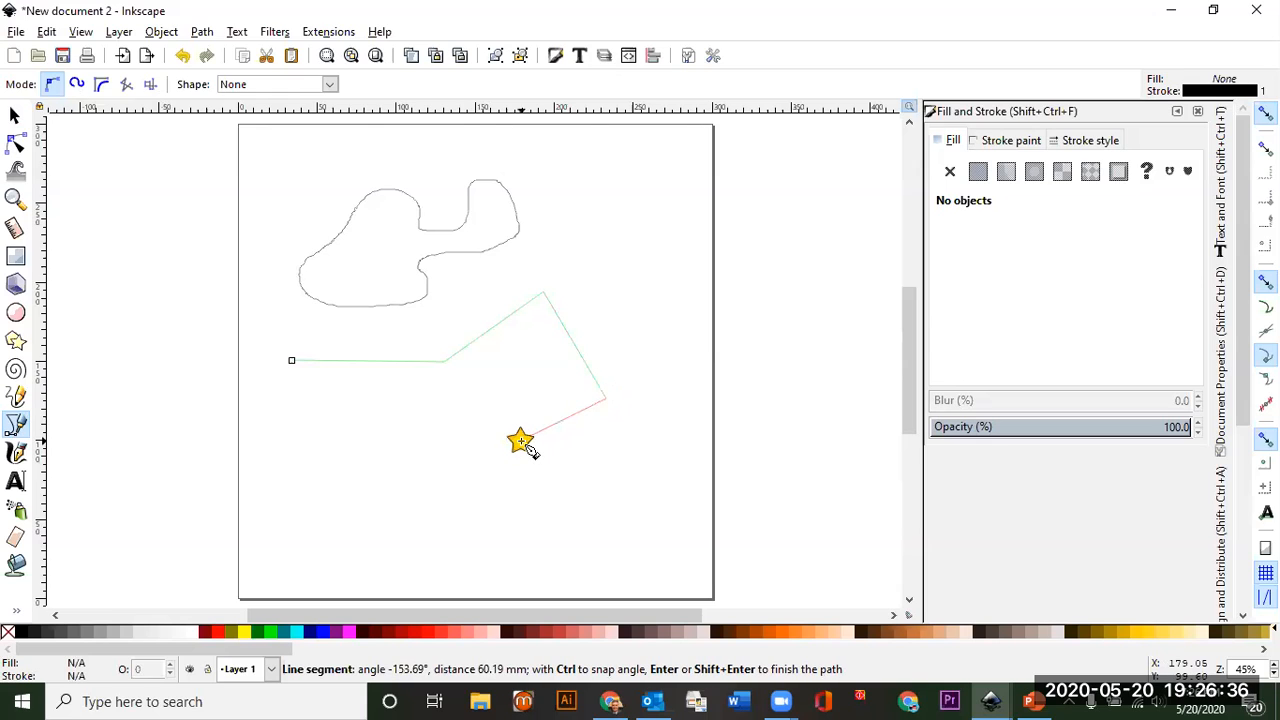
left_click(461, 435)
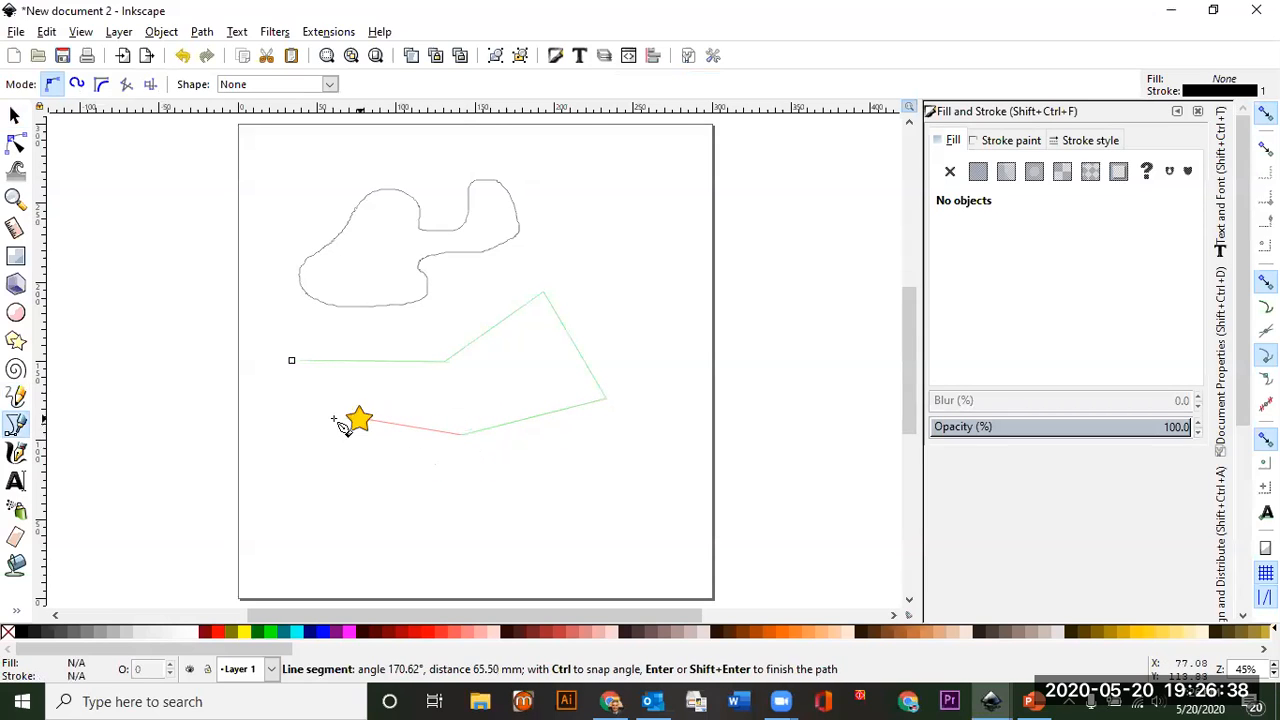
left_click(274, 429)
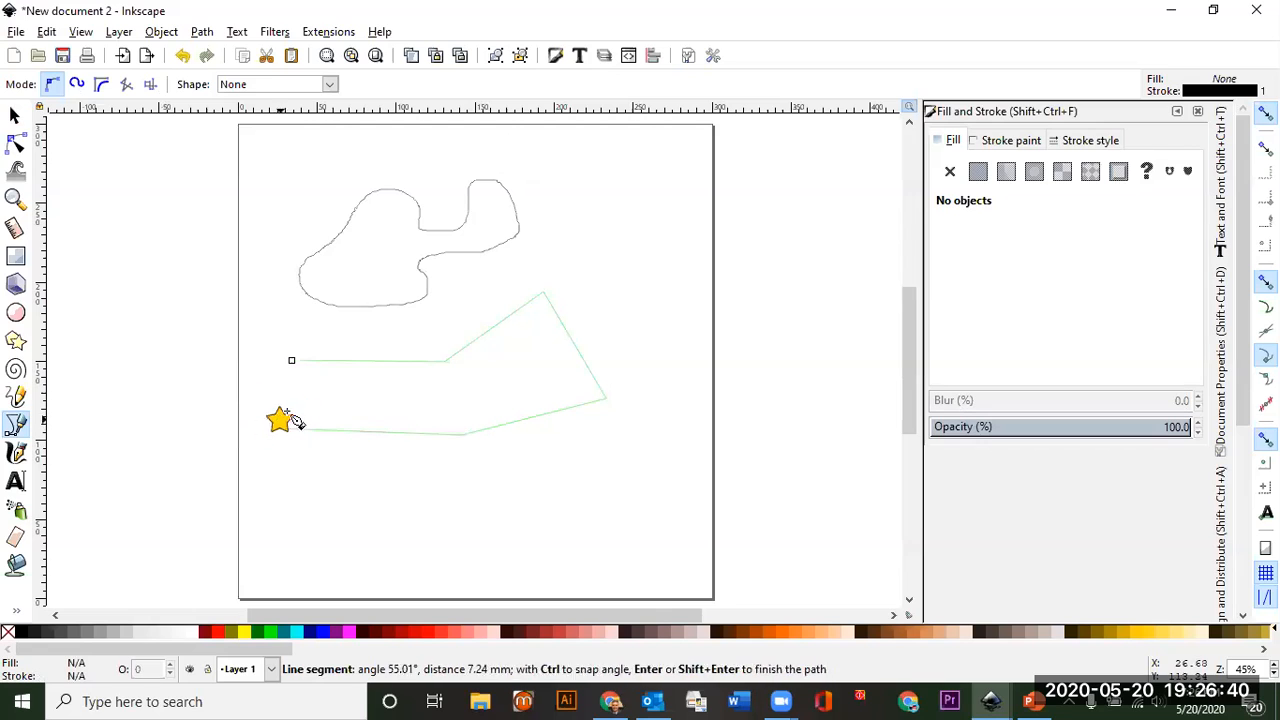
left_click(292, 362)
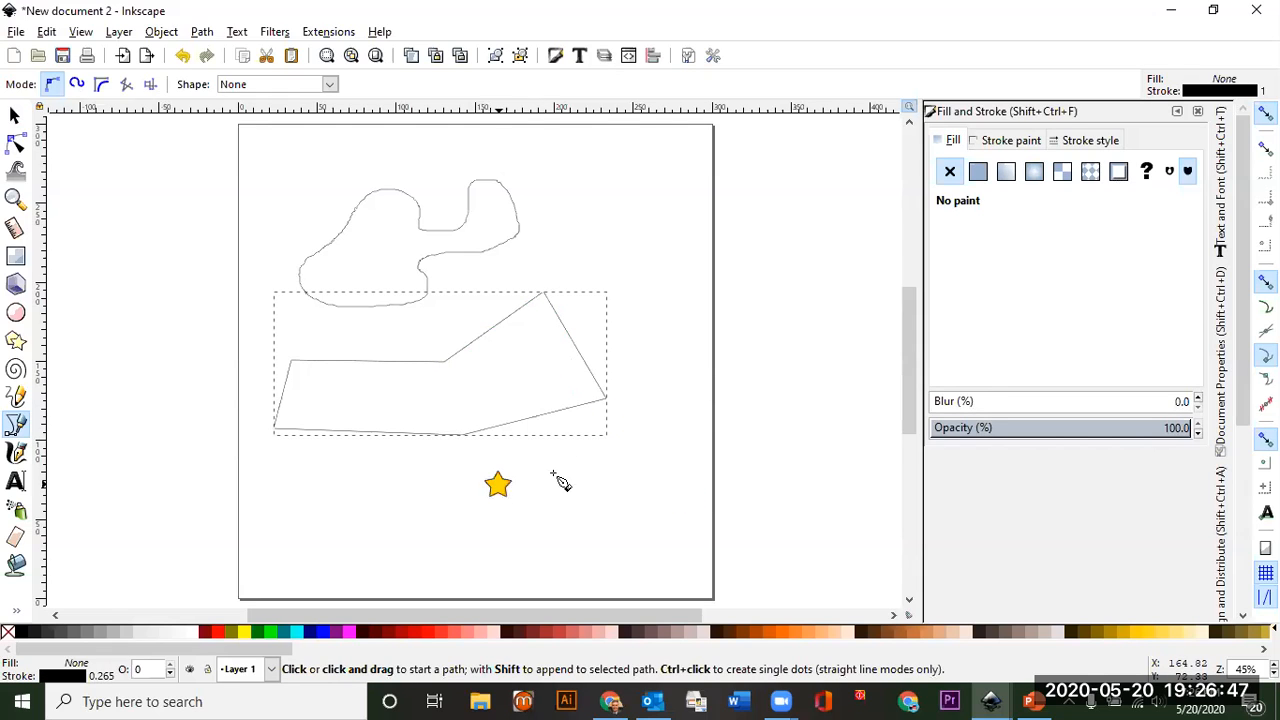
Move the freehand shape up and right to about X 56, Y 212 mm, near the page's upper edge
left_click(14, 116)
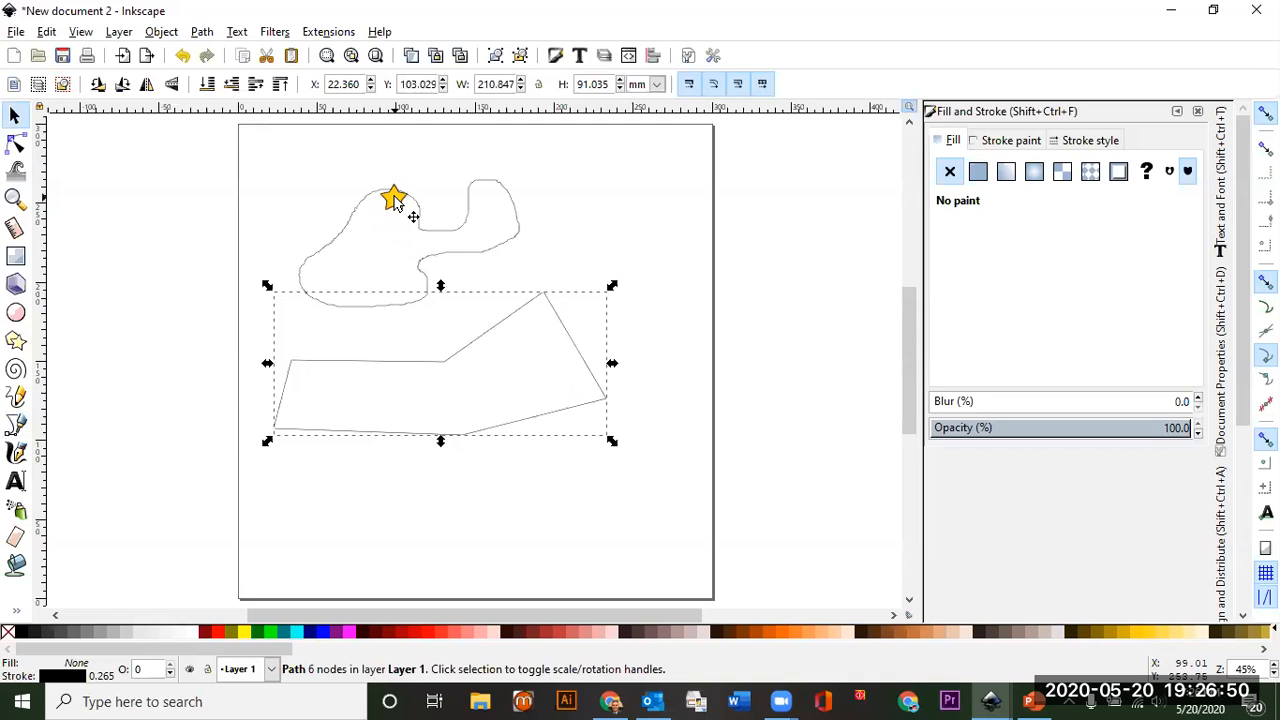
left_click(395, 199)
left_click_drag(409, 200, 441, 153)
left_click(460, 350)
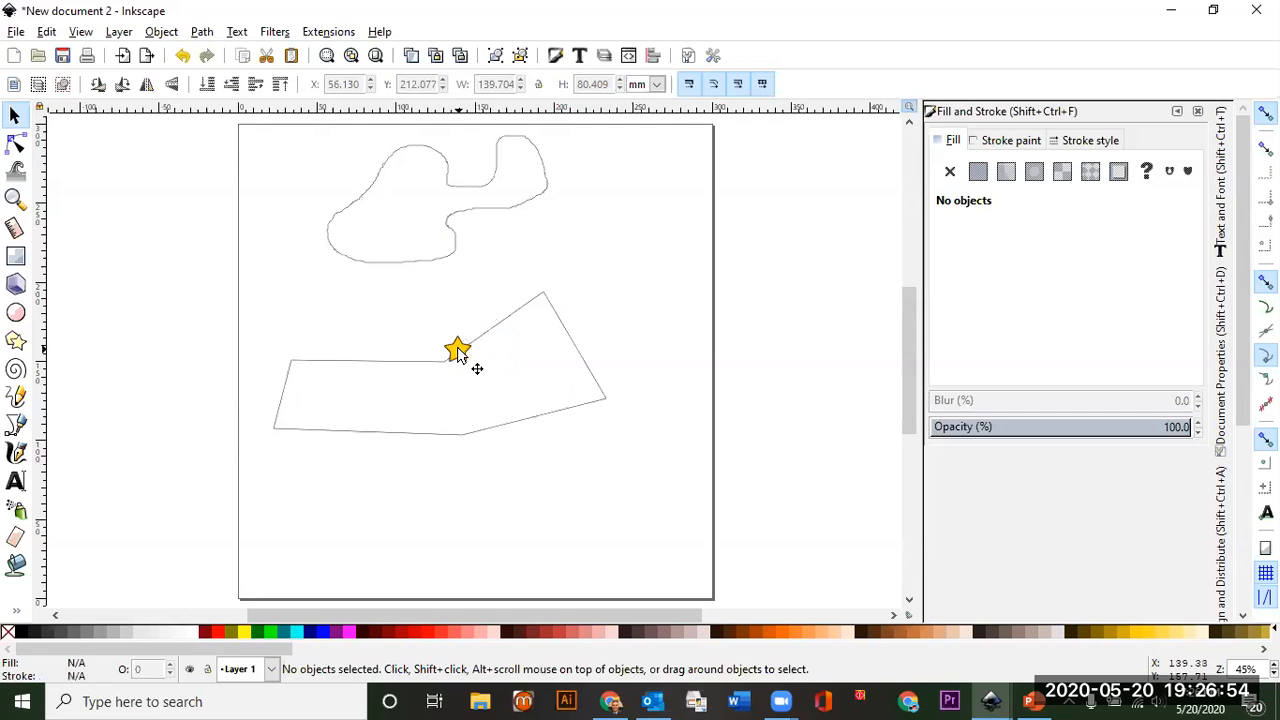
Move the straight-sided shape up and right to about X 54, Y 135 mm, just below the freehand shape
left_click(462, 353)
left_click_drag(462, 353, 511, 301)
left_click(417, 451)
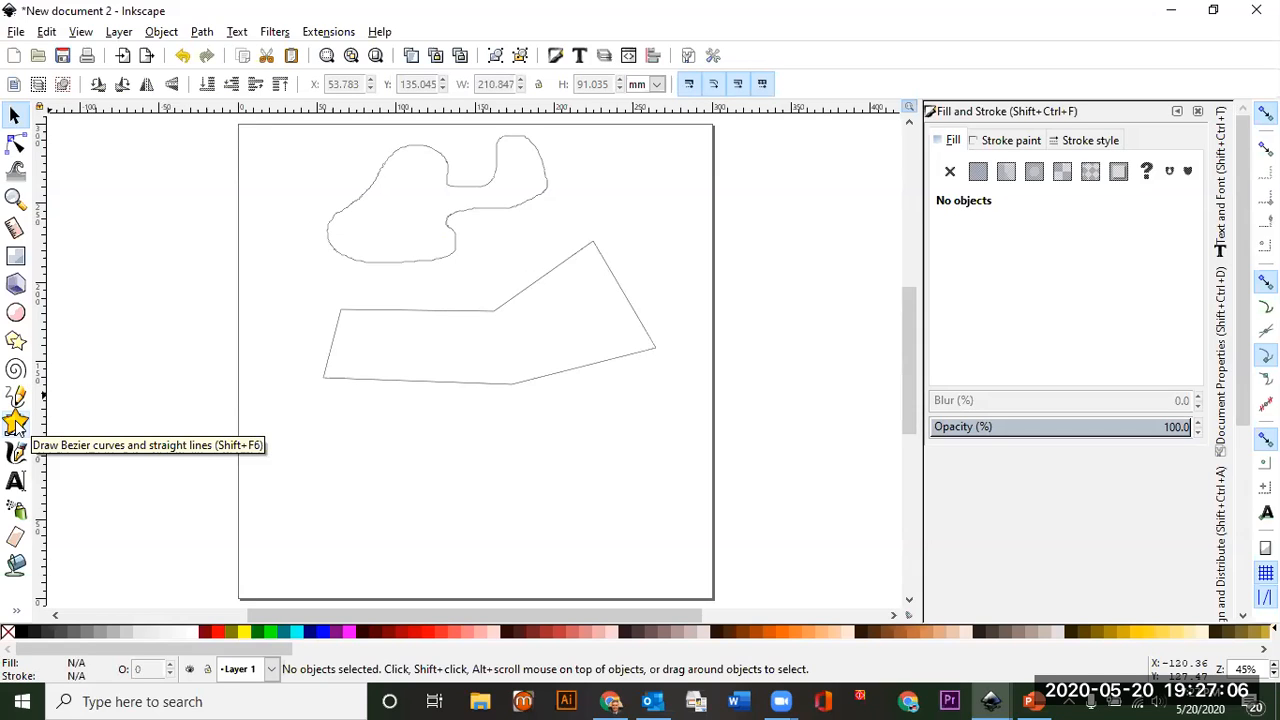
Draw a curved Bezier outline about 229 by 94 mm in the lower part of the page, bringing it back to its start
left_click(15, 424)
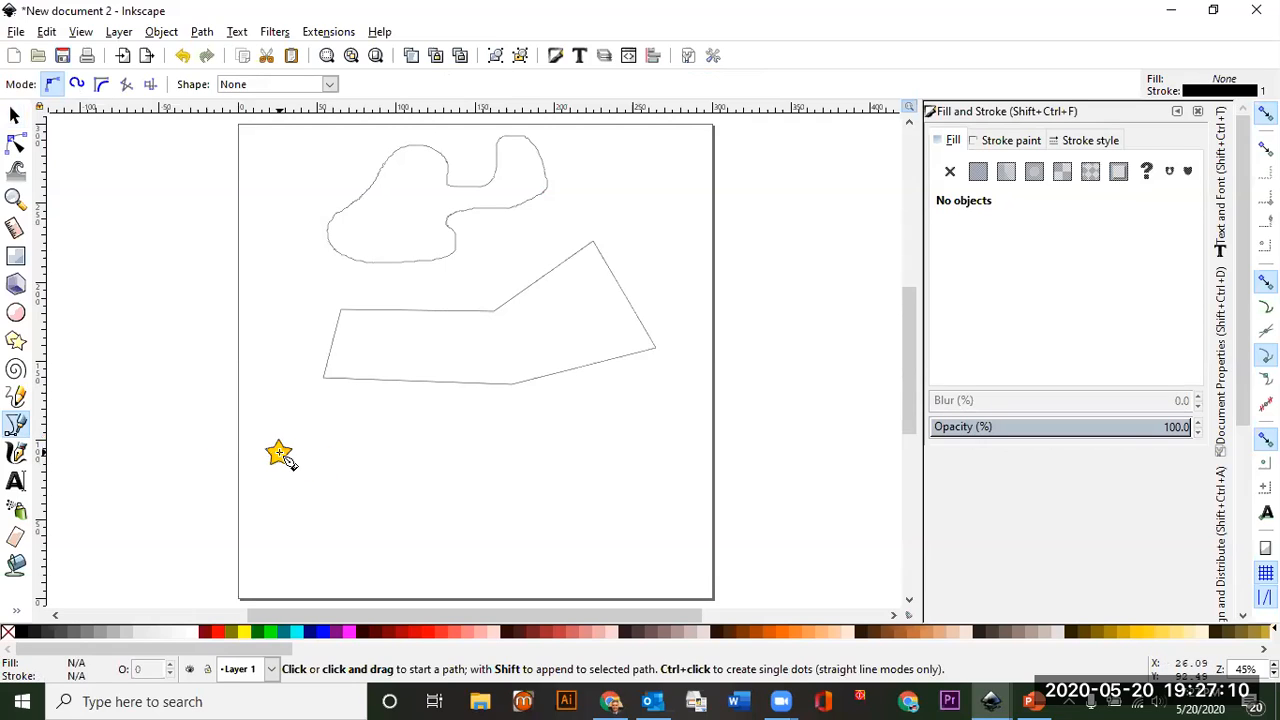
left_click(279, 454)
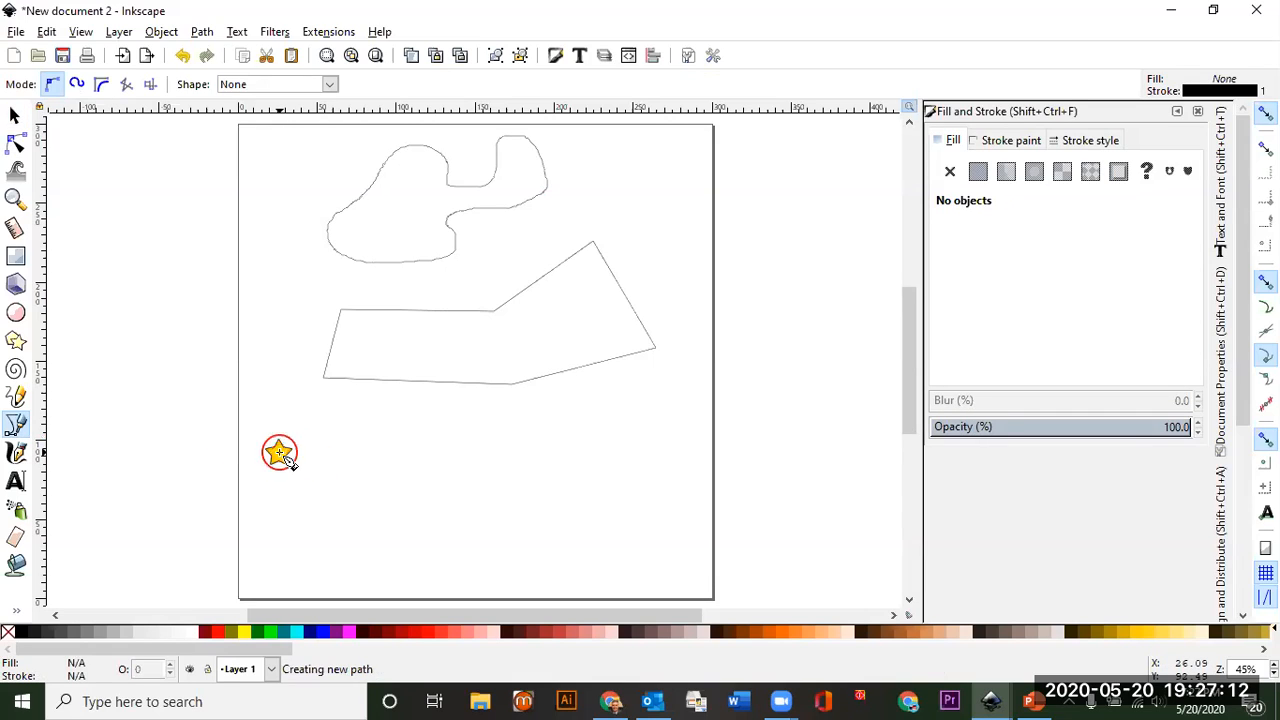
mouse_move(279, 454)
left_mouse_down()
mouse_move(492, 427)
mouse_move(534, 491)
mouse_move(625, 468)
mouse_move(611, 560)
mouse_move(537, 531)
mouse_move(628, 525)
mouse_move(651, 507)
left_mouse_up()
key("Return")
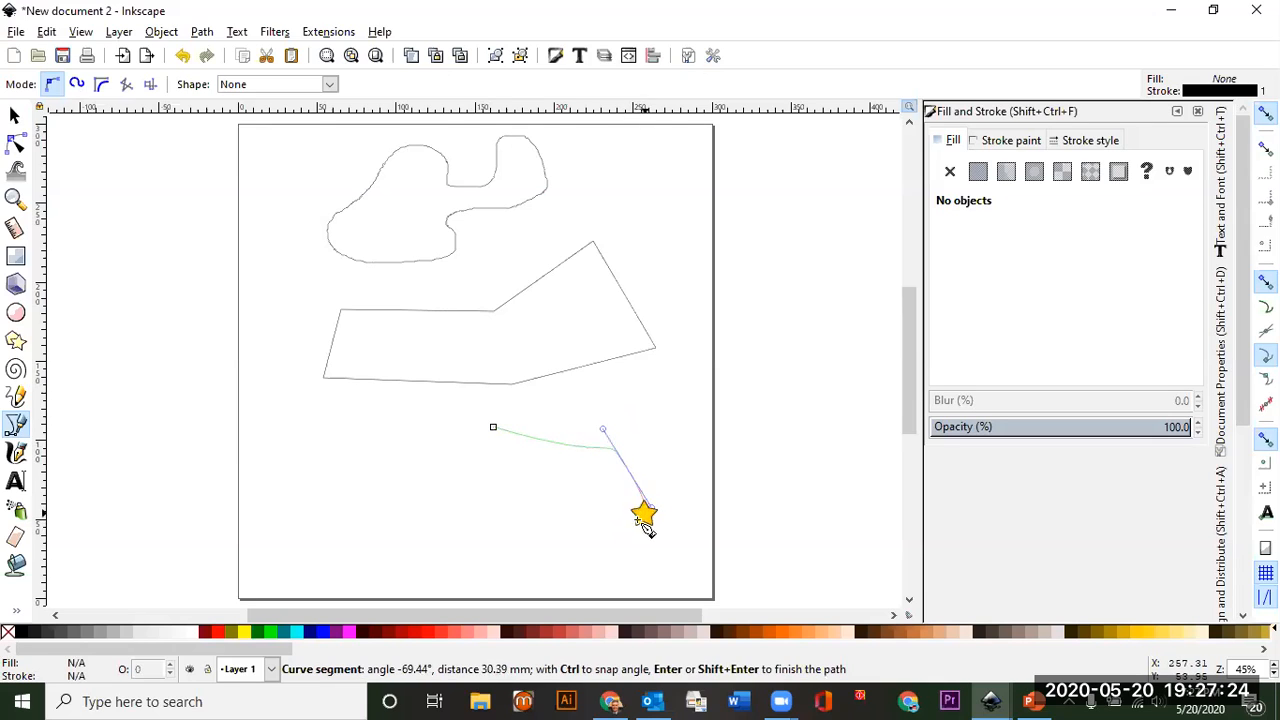
left_click_drag(582, 548, 549, 548)
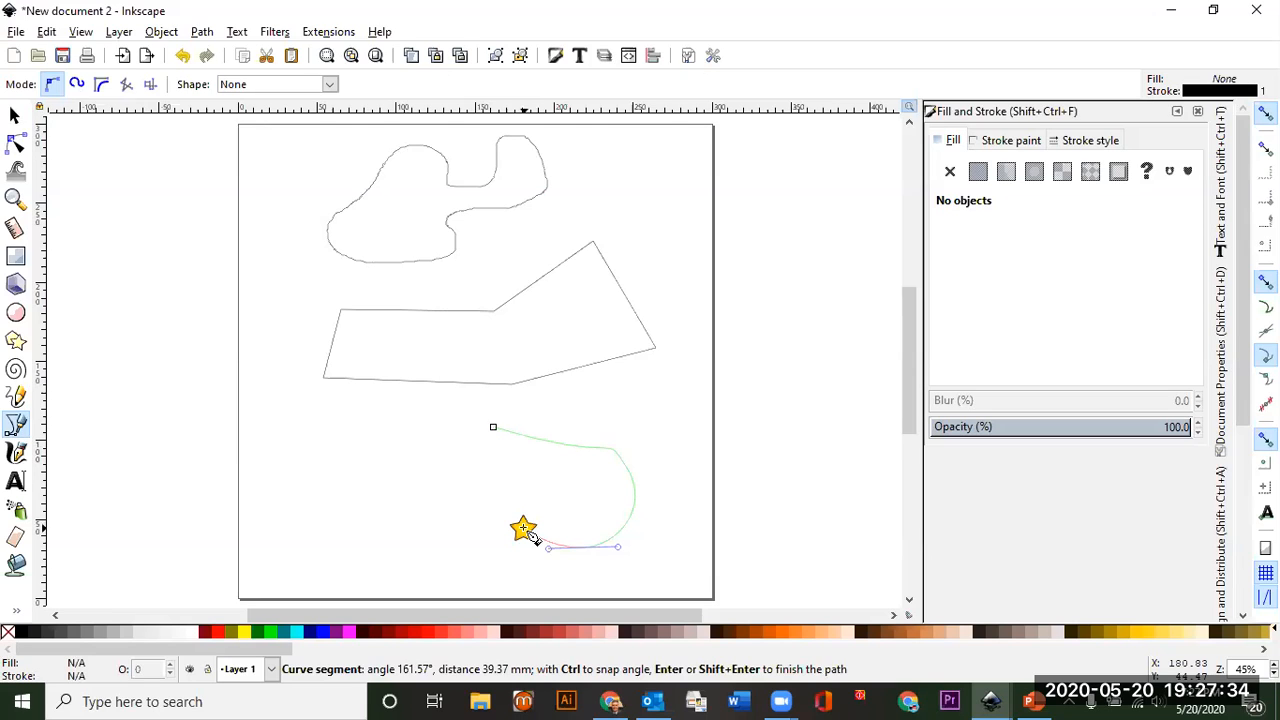
left_click_drag(457, 508, 412, 547)
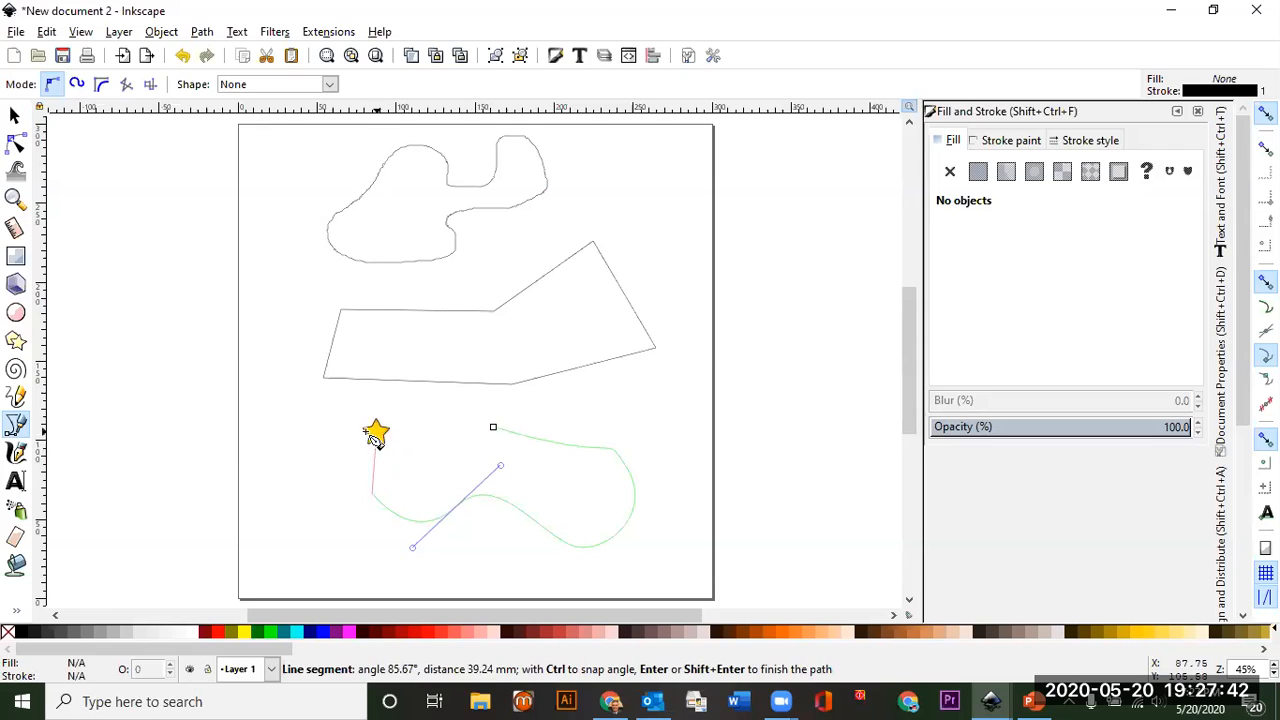
left_click(316, 444)
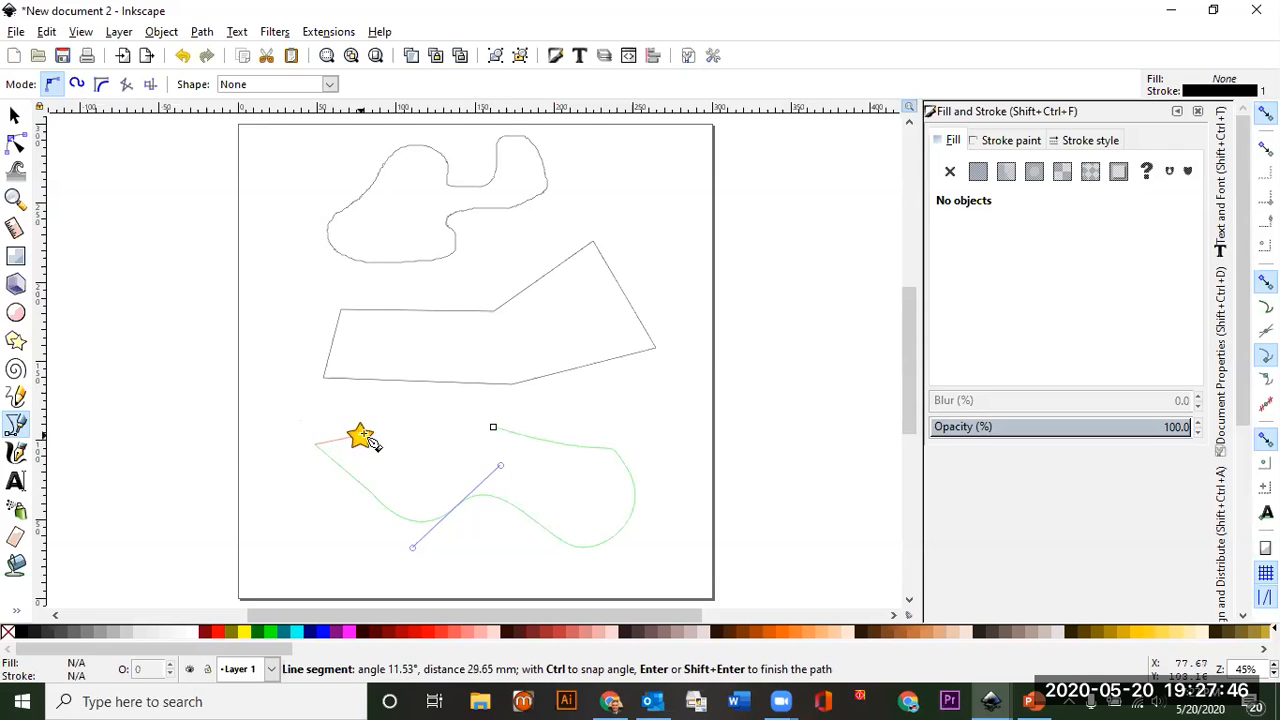
left_click_drag(346, 405, 501, 431)
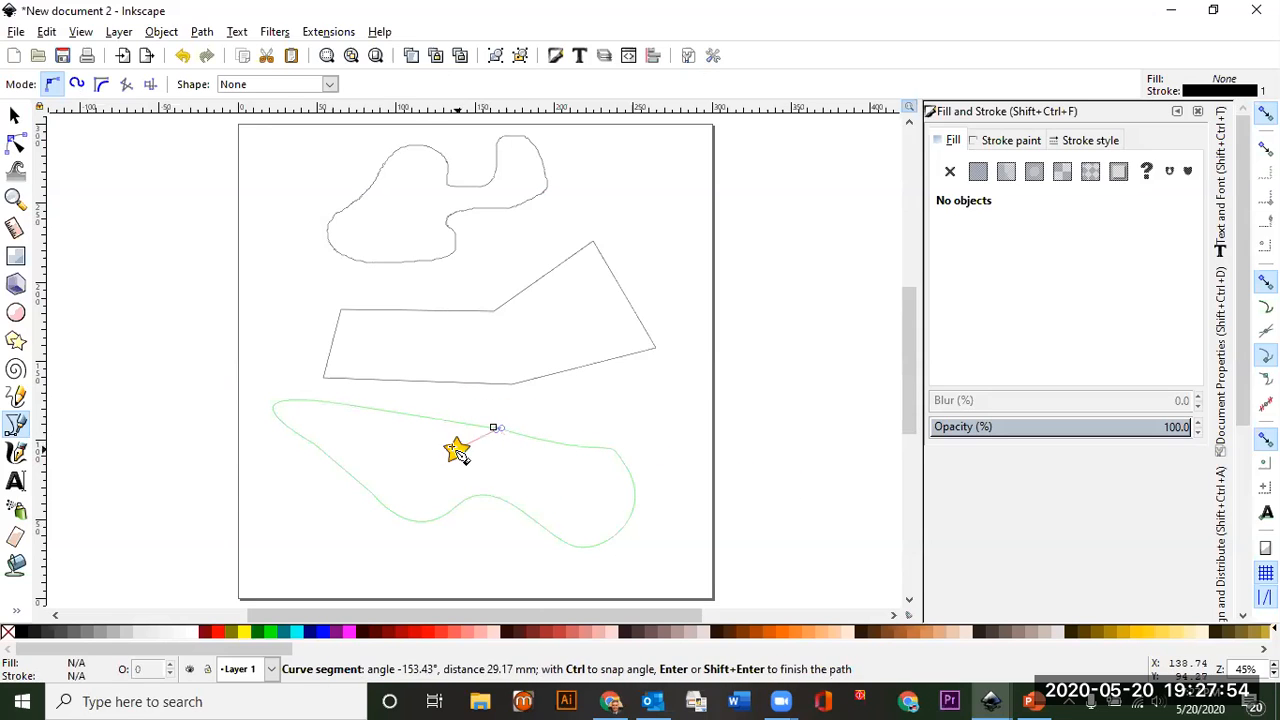
Try to undo the last segment of the curved Bezier path where it meets its start point
scroll(486, 434, "up", 6, "ctrl")
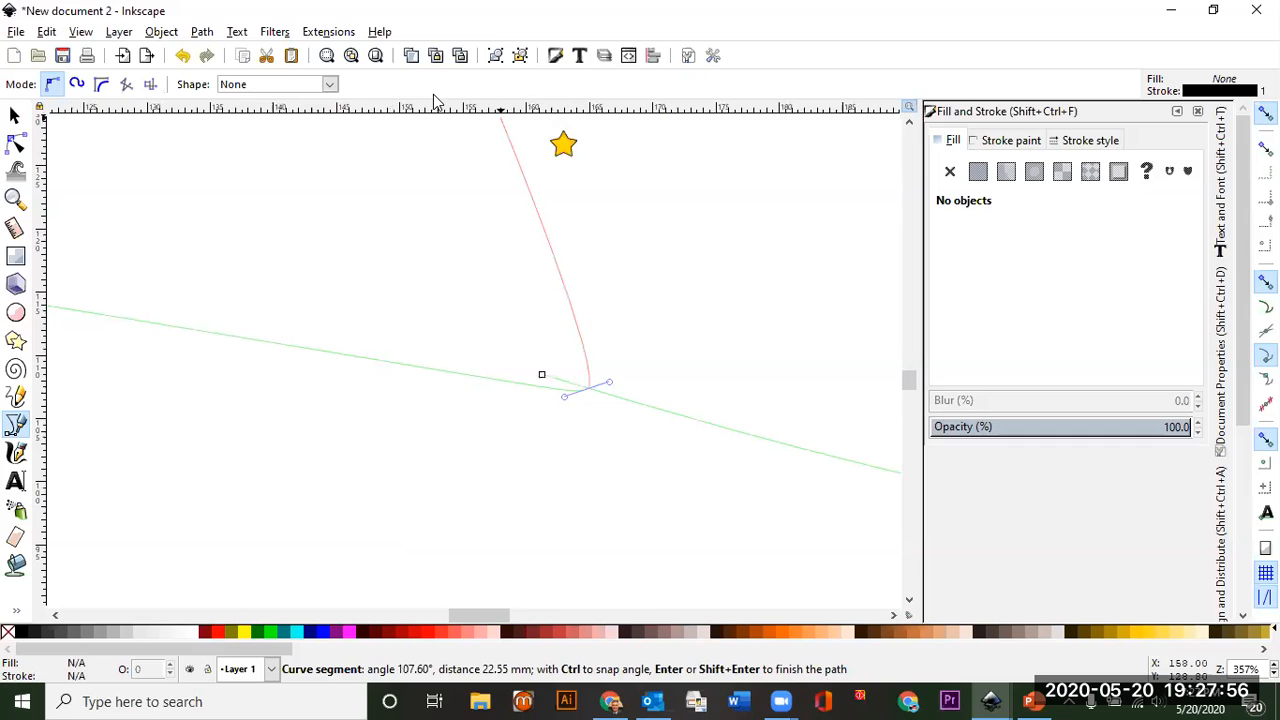
left_click(182, 56)
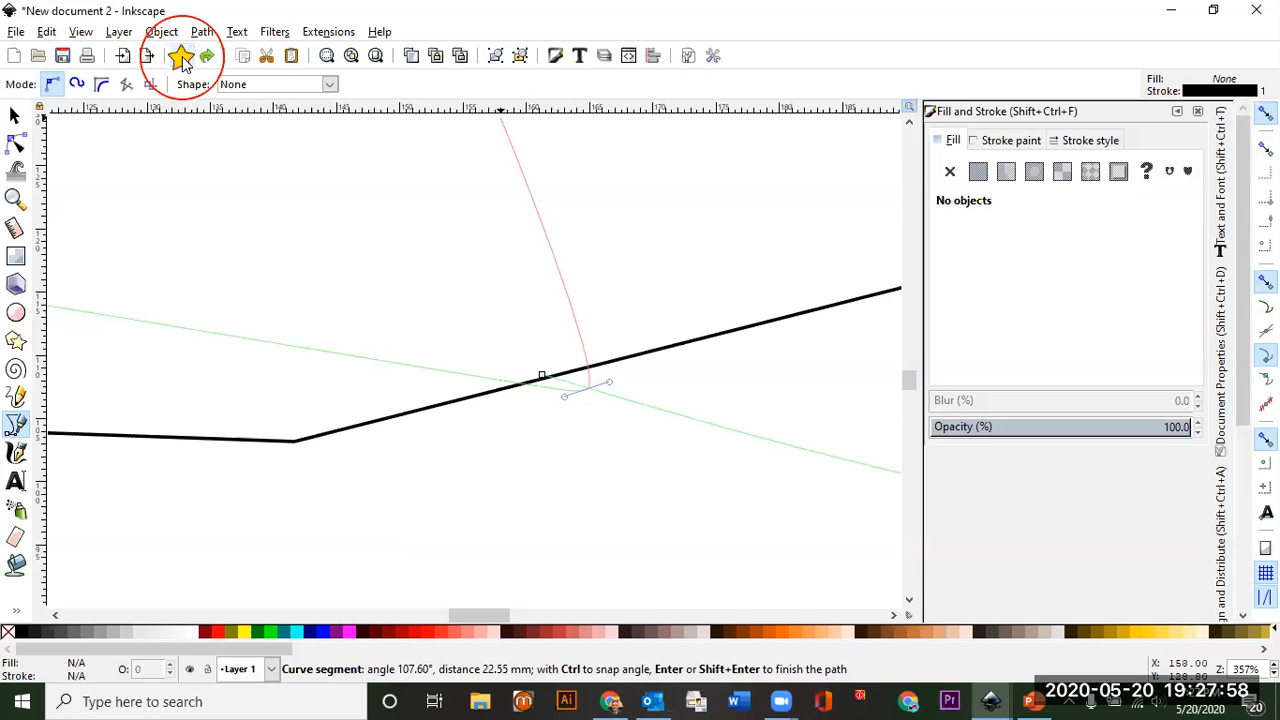
scroll(302, 174, "down", 6, "ctrl")
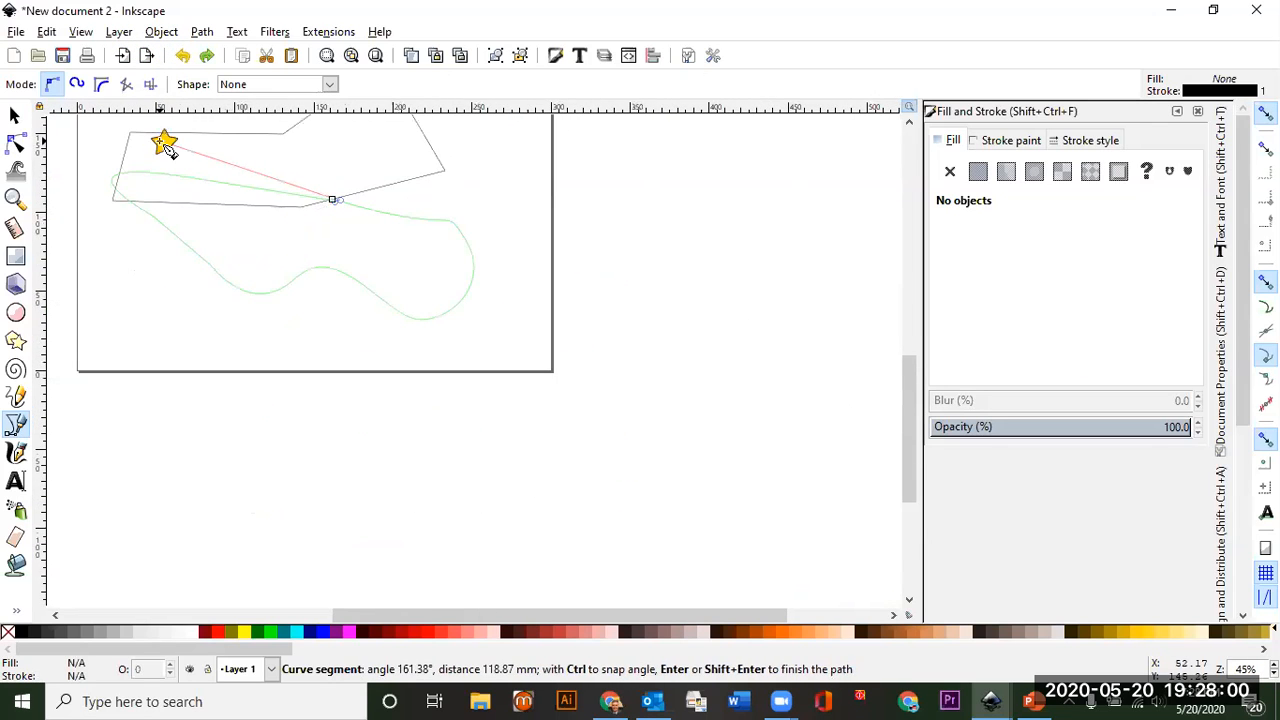
scroll(160, 142, "up", 1, "ctrl")
left_click(378, 56)
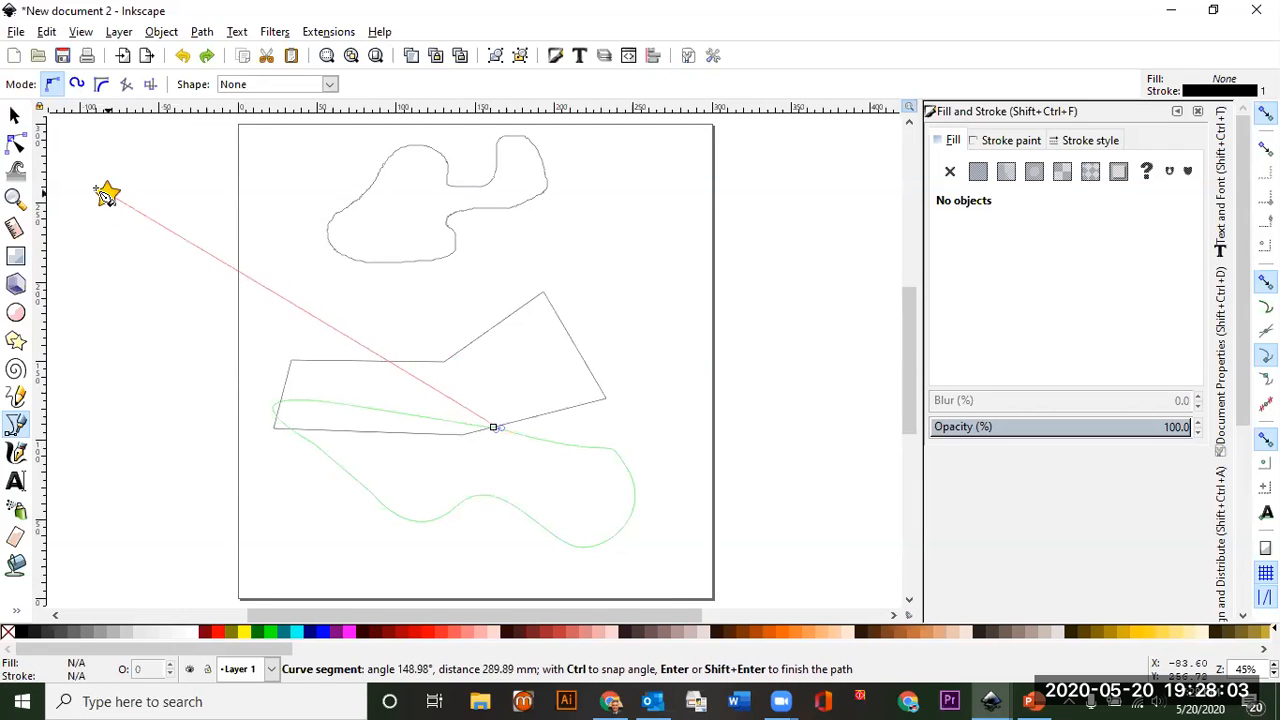
End the curved path and move the straight-sided shape up and right to about X 50, Y 136 mm, clear of the curve
left_click(14, 115)
left_click(455, 367)
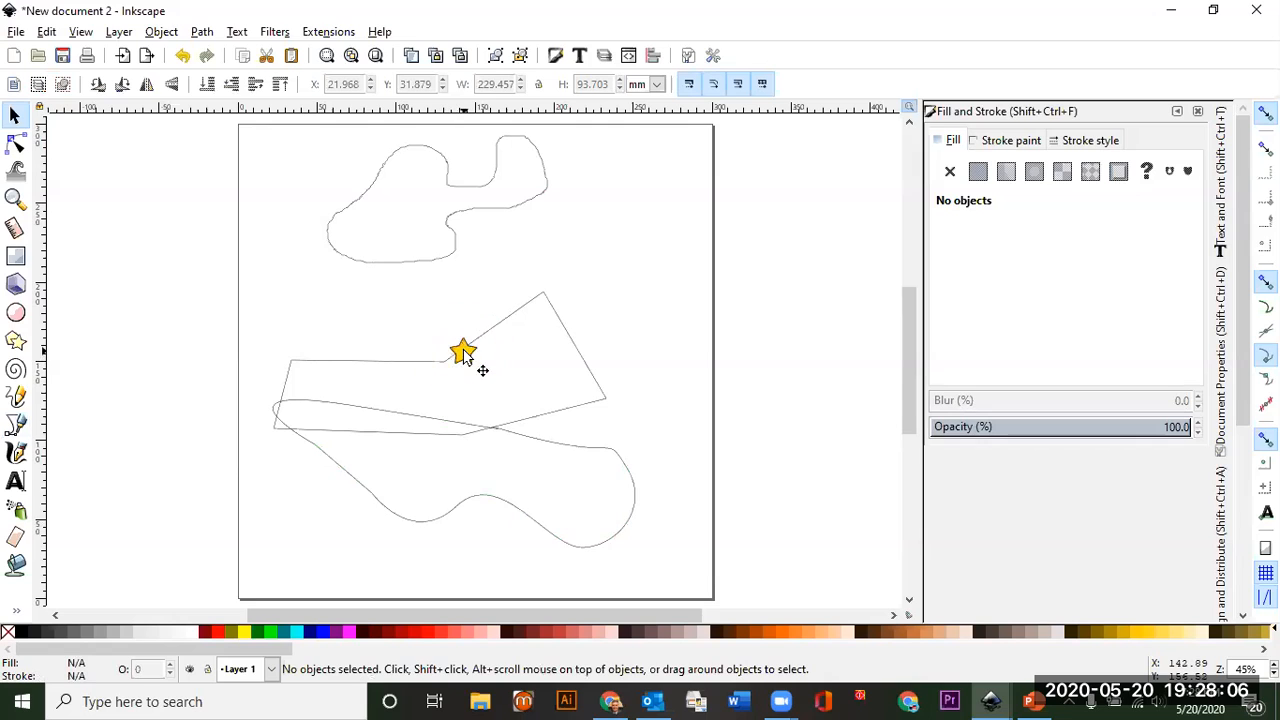
left_click_drag(480, 366, 531, 318)
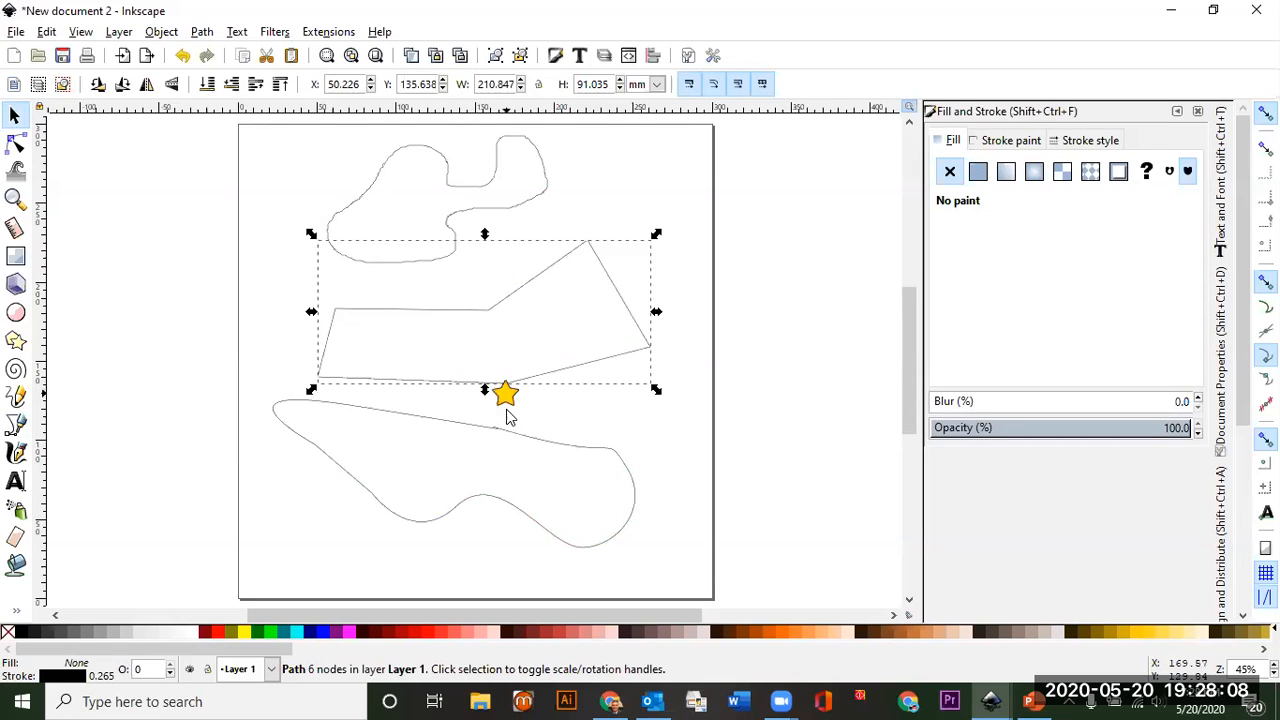
Delete the stray start node of the curved path where its two open ends overlap
scroll(505, 432, "up", 5)
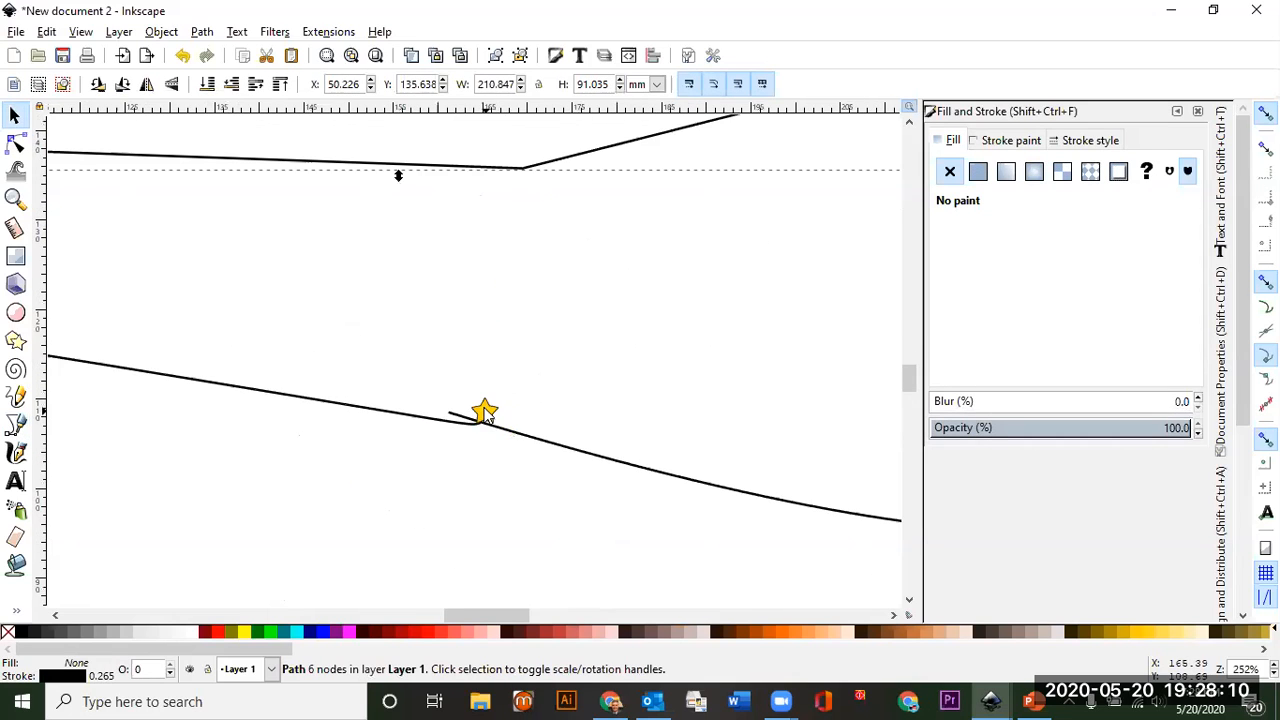
scroll(463, 403, "up", 3)
scroll(463, 405, "down", 9)
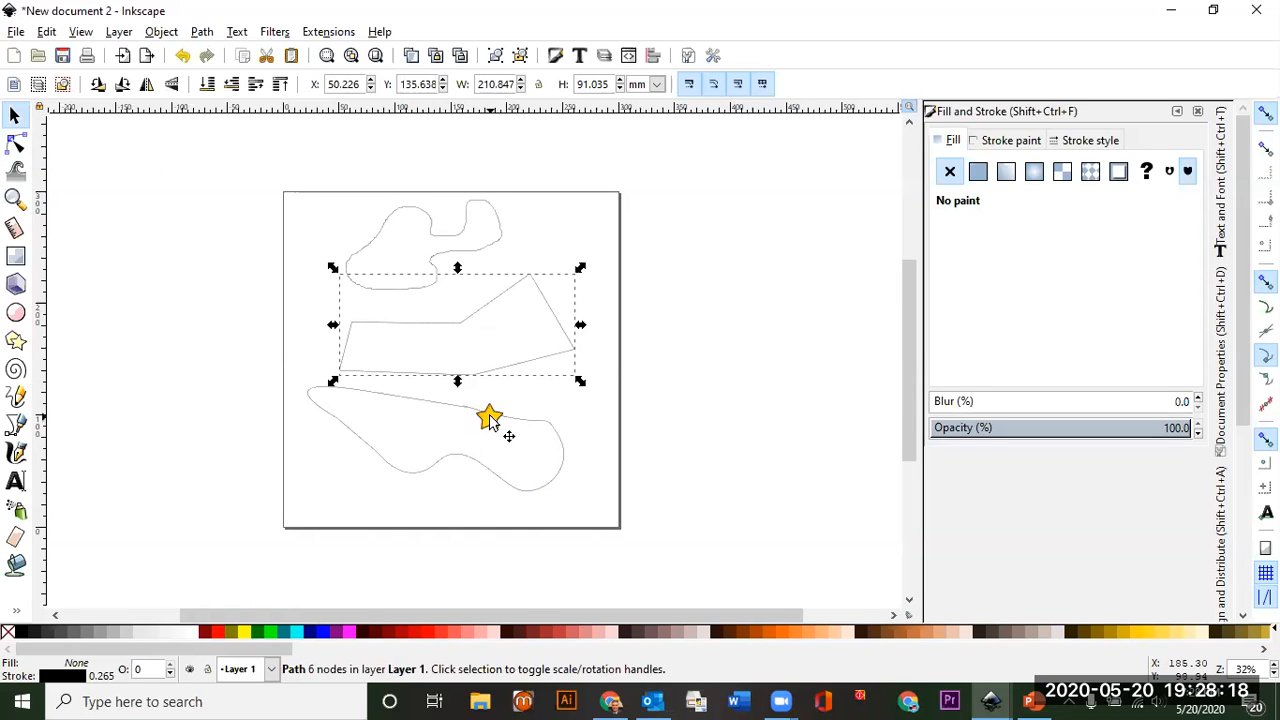
left_click(562, 465)
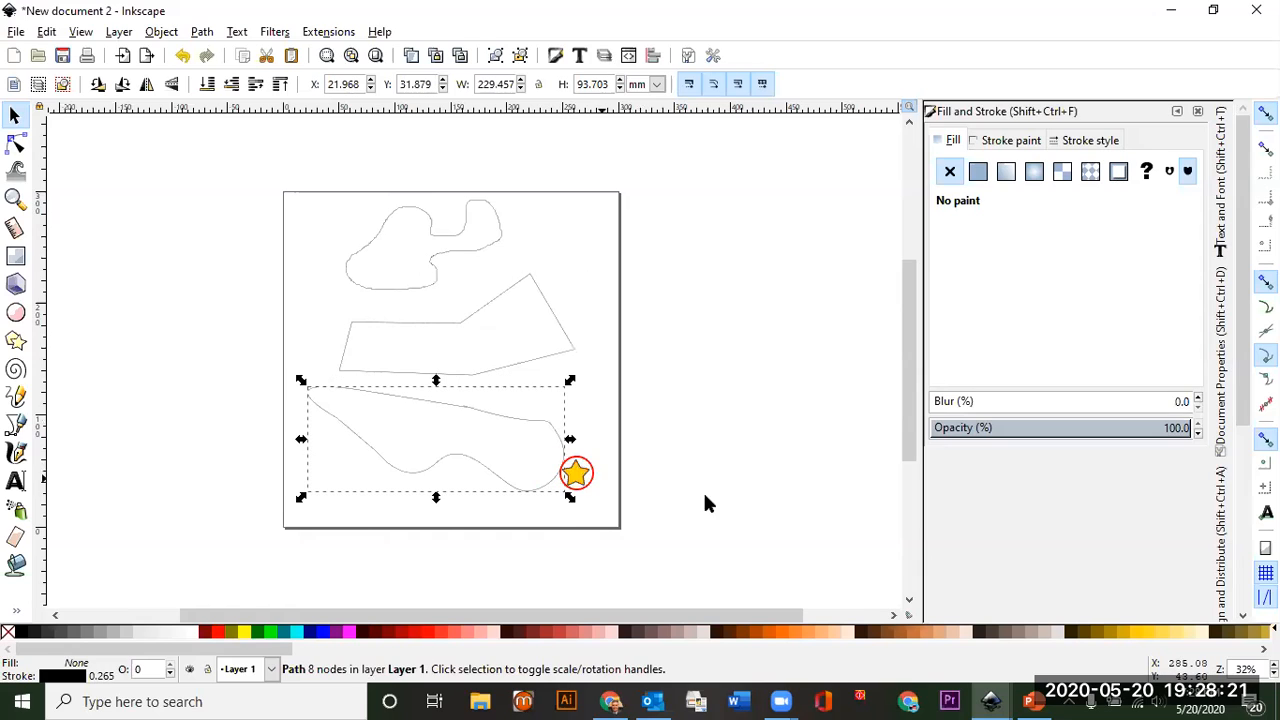
left_click(16, 145)
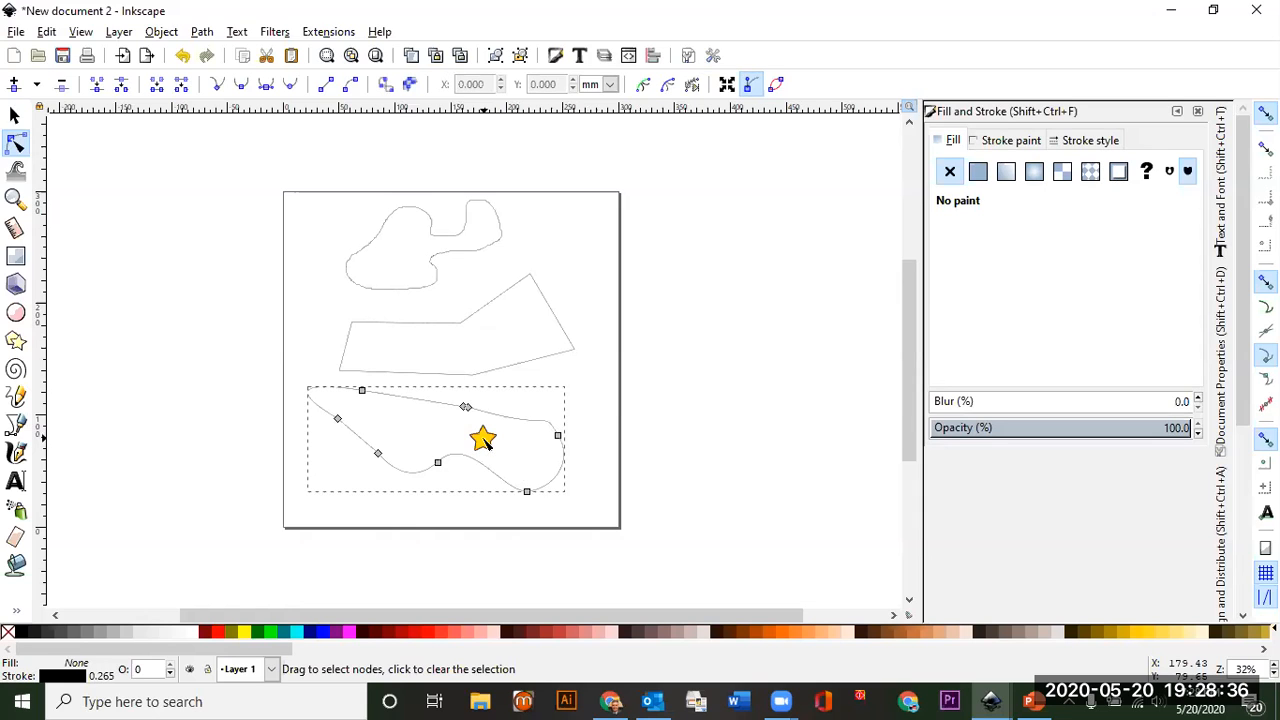
scroll(466, 416, "up", 4)
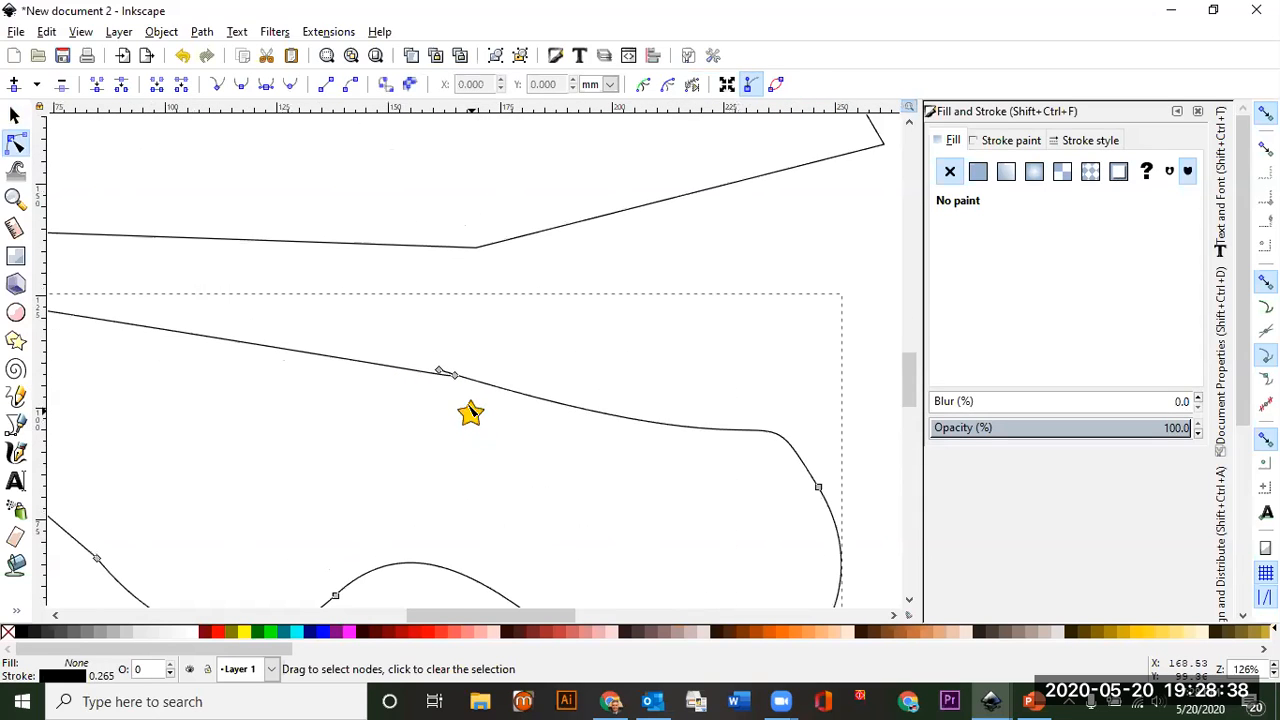
scroll(444, 364, "up", 3)
scroll(444, 366, "up", 3)
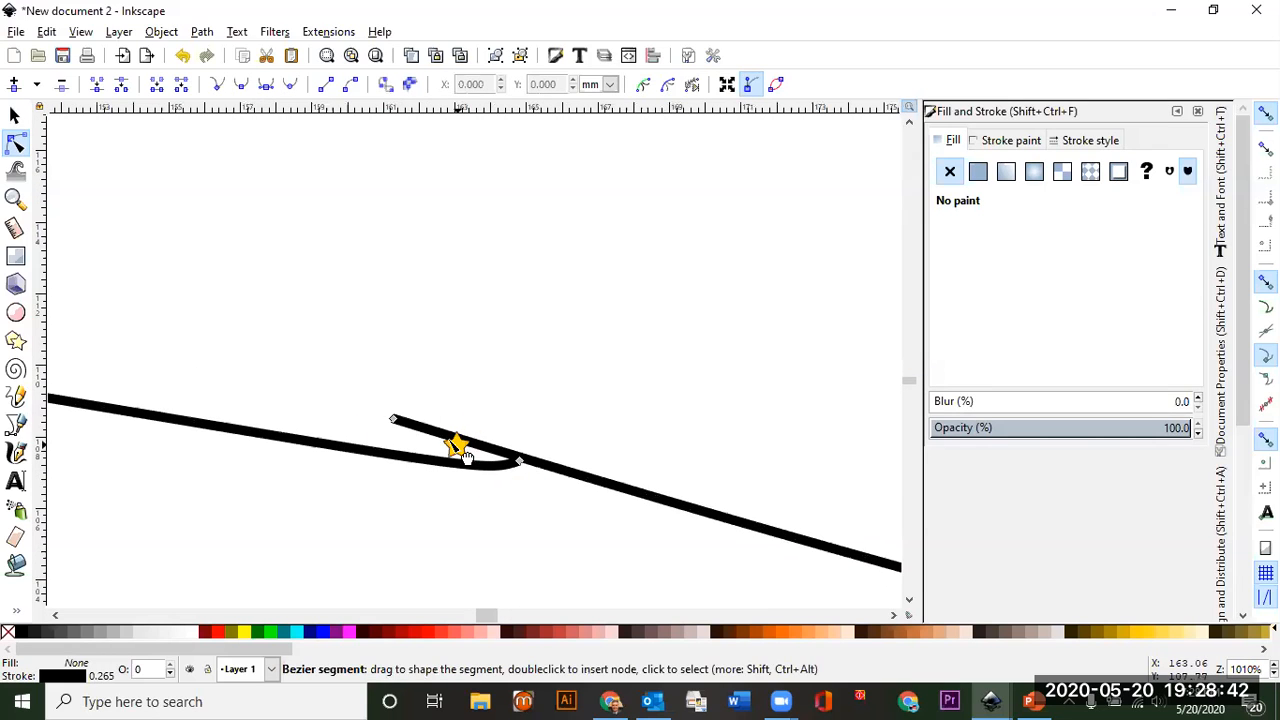
left_click(393, 419)
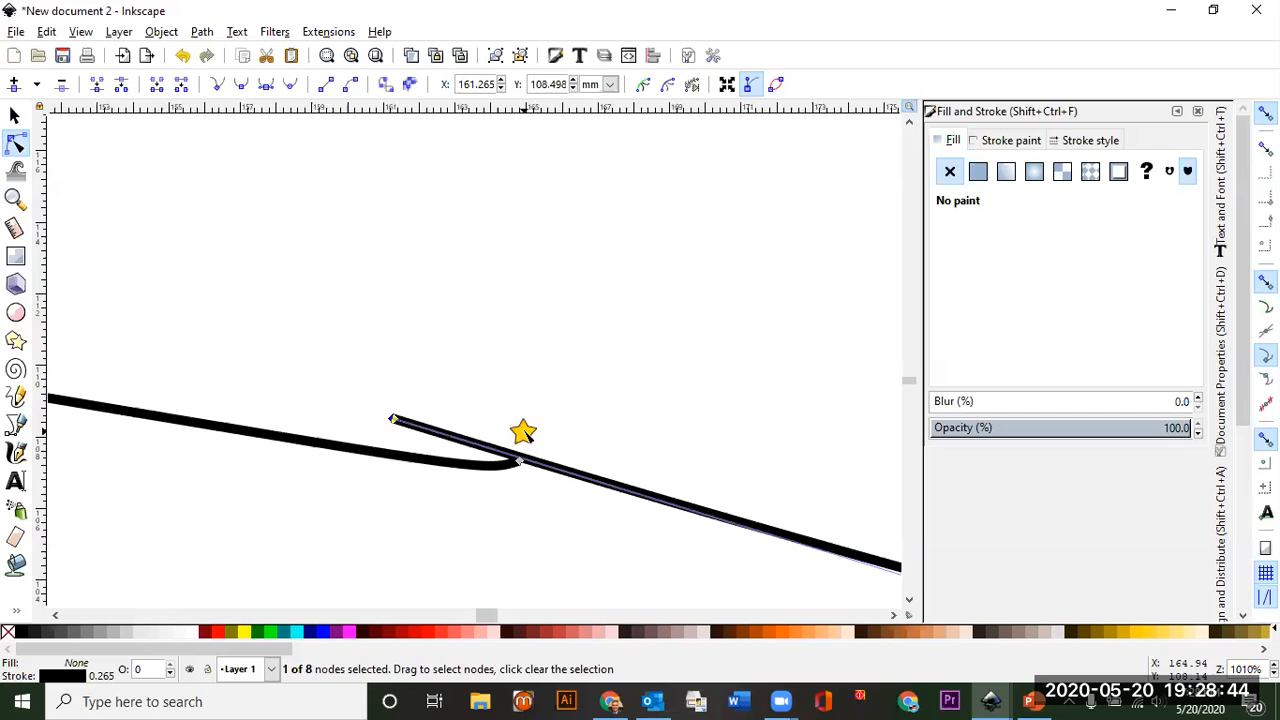
key("Delete")
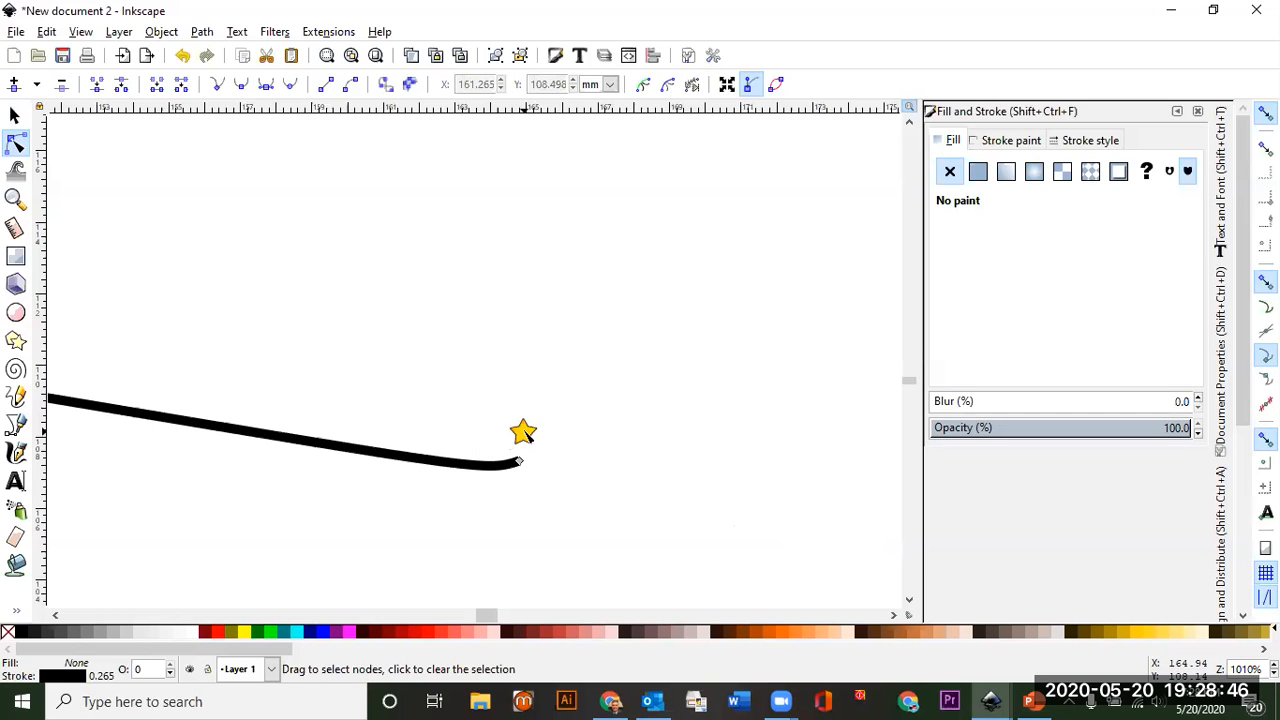
scroll(523, 432, "down", 8)
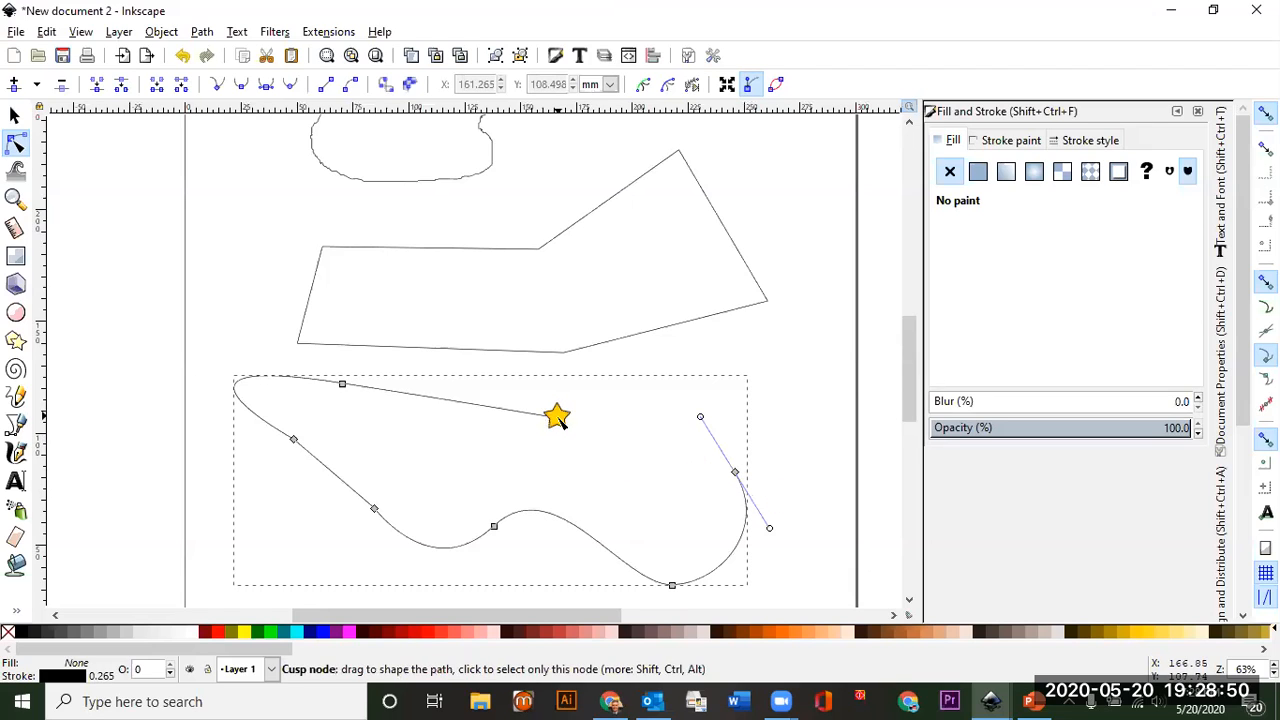
Move the curved path's upper node to about X 115, Y 105 mm and its open end to about X 231, Y 107 mm
double_click(342, 384)
left_click_drag(343, 386, 443, 425)
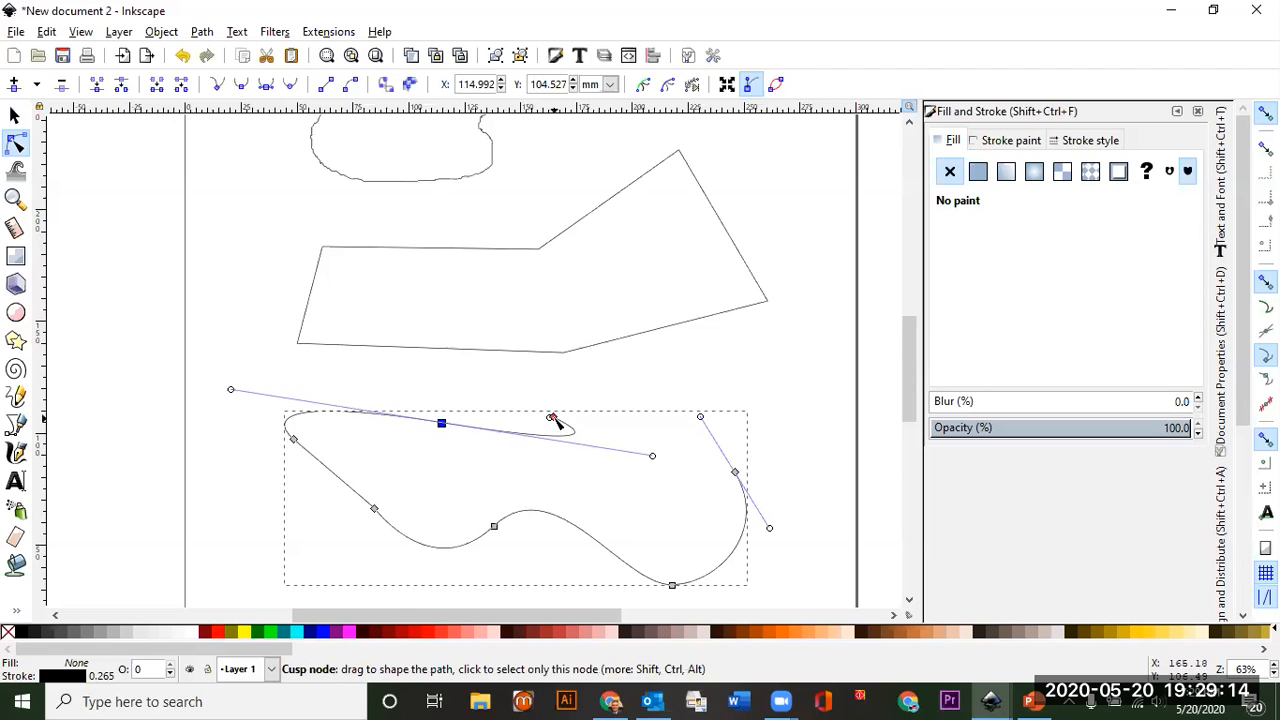
left_click_drag(552, 418, 705, 417)
scroll(712, 420, "up", 6)
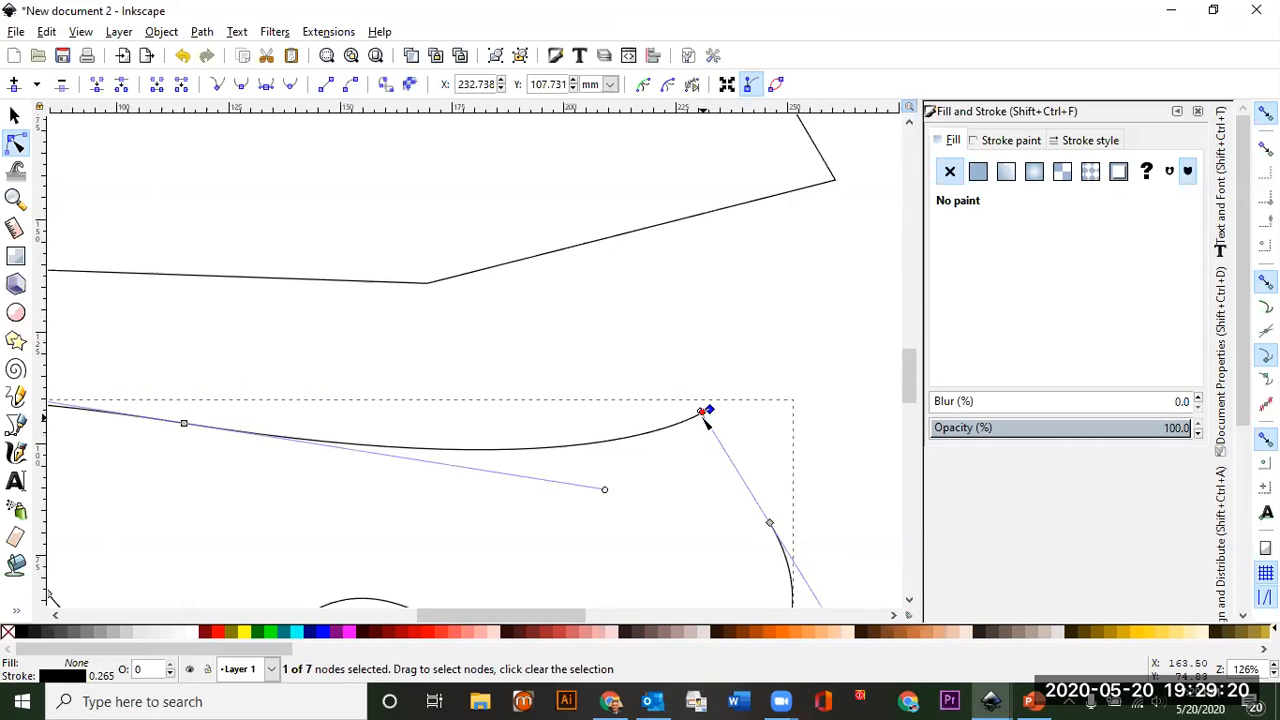
left_click_drag(731, 386, 694, 391)
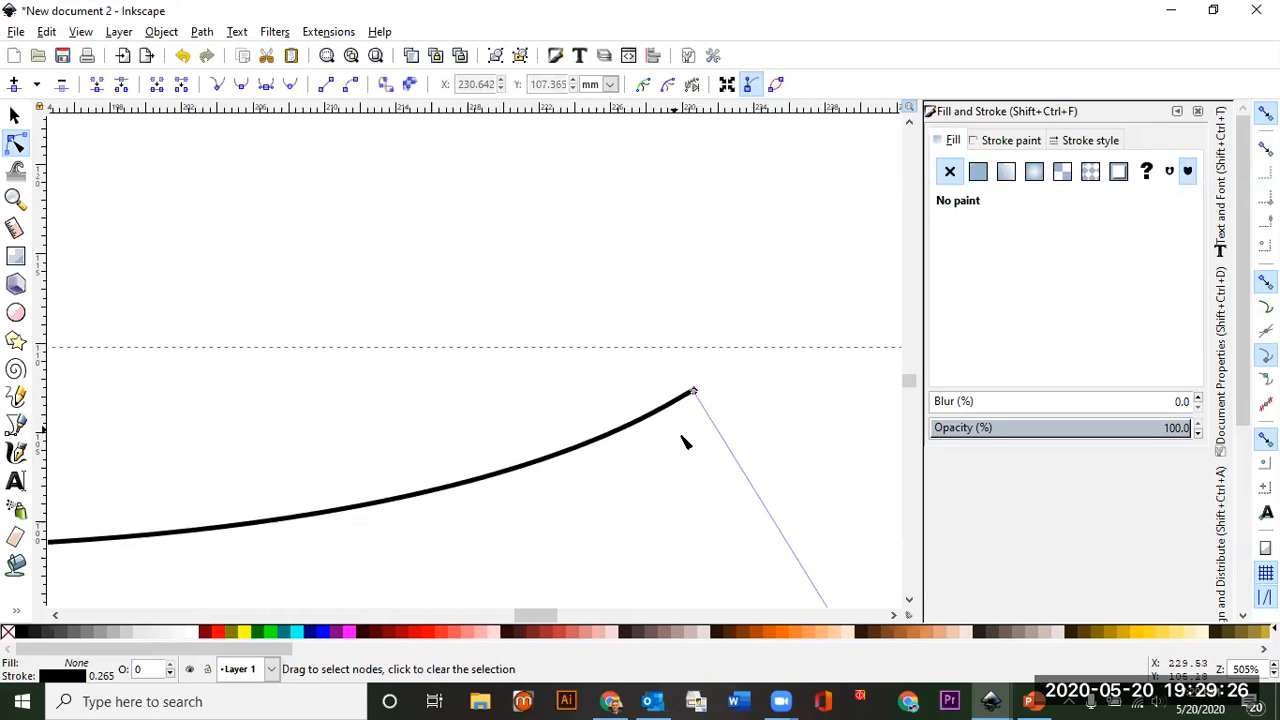
scroll(688, 445, "down", 3)
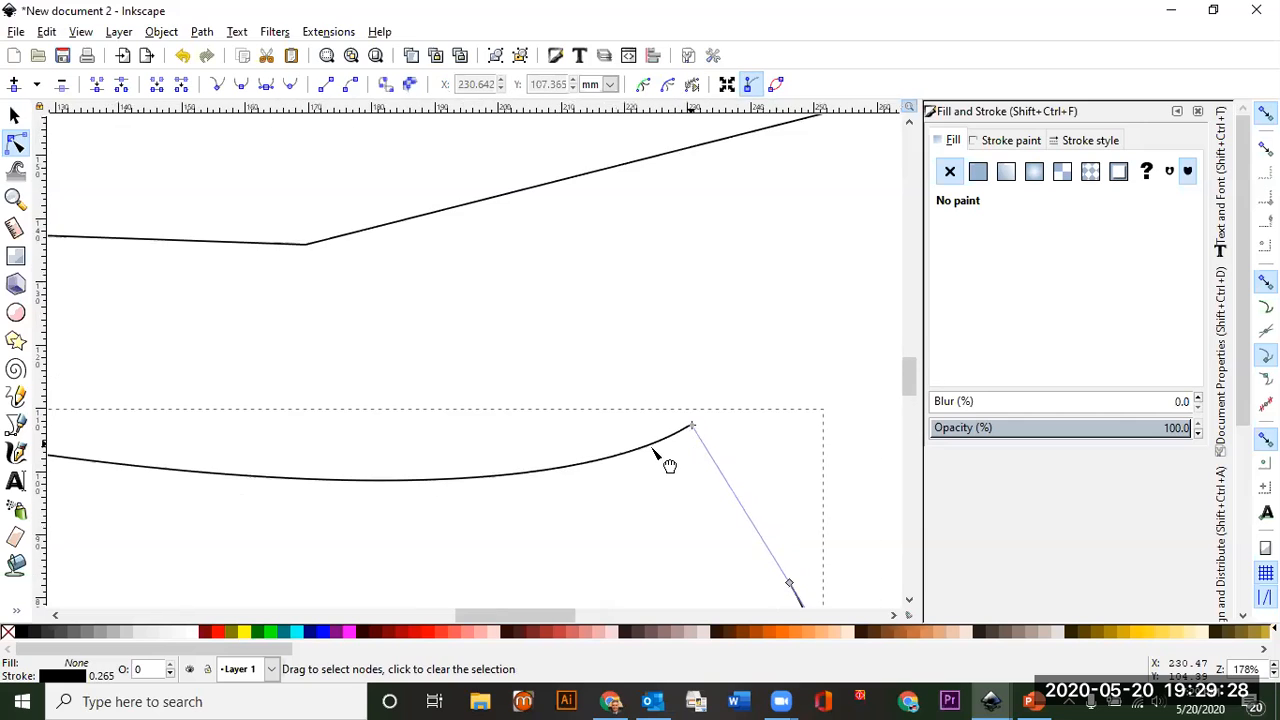
scroll(660, 463, "down", 4)
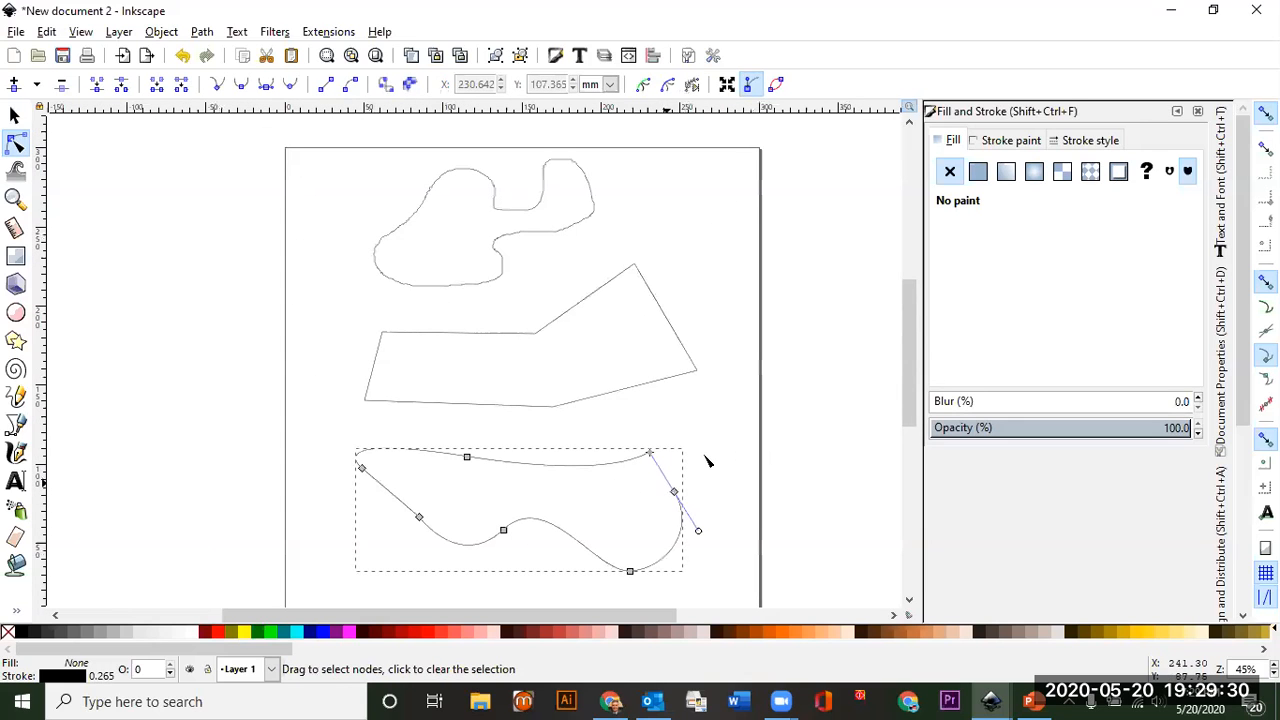
Edit the straight-sided shape's nodes and shift its peak node slightly to the right
left_click(13, 117)
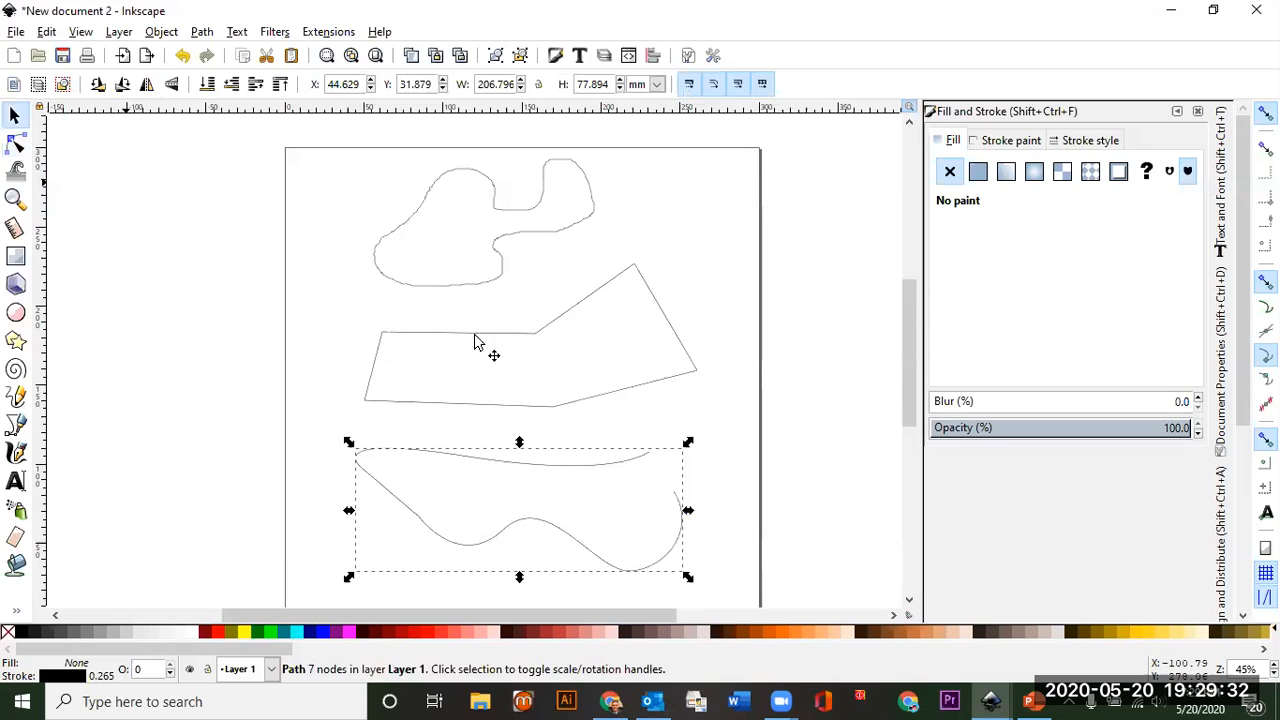
left_click(553, 331)
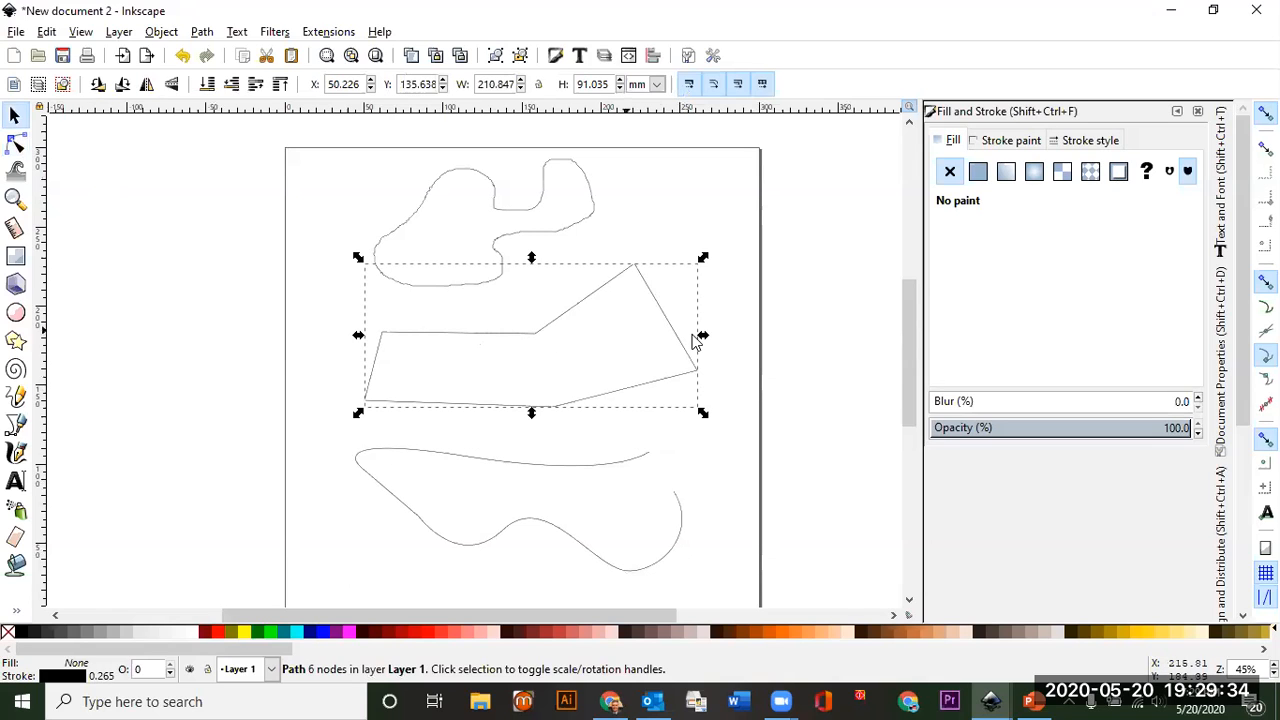
left_click(15, 143)
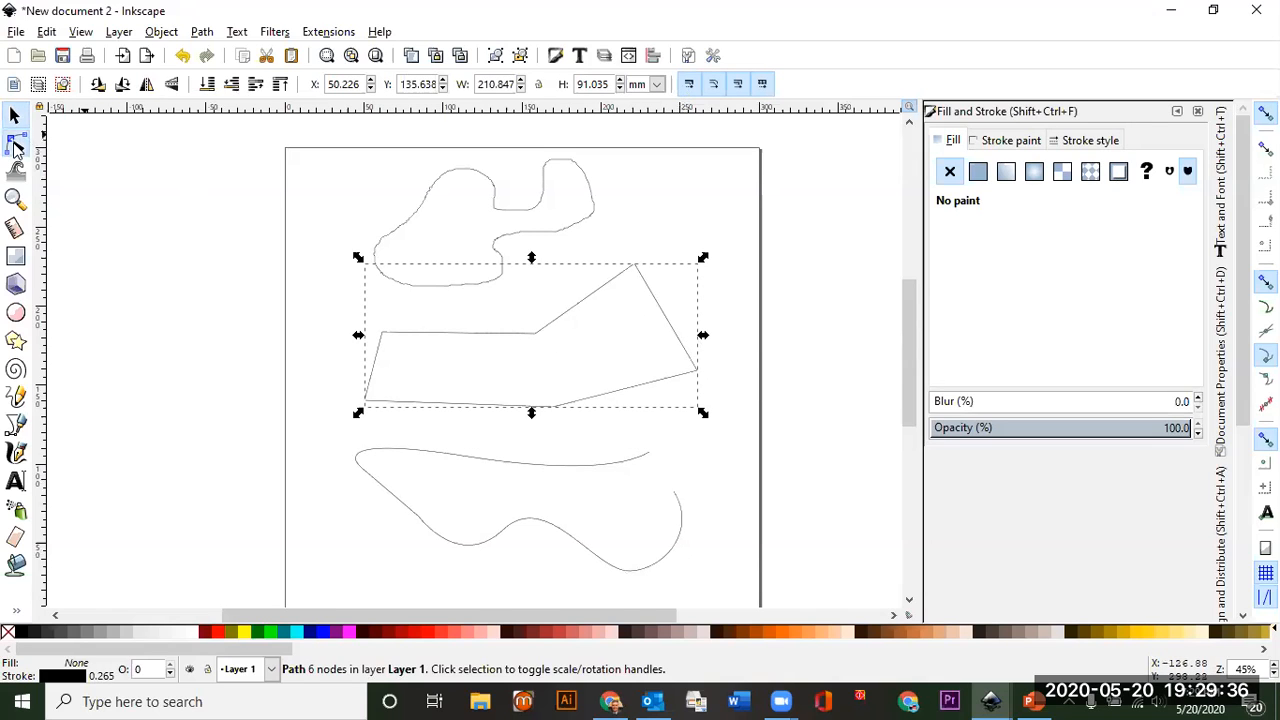
mouse_move(635, 267)
left_mouse_down()
mouse_move(630, 344)
mouse_move(608, 366)
mouse_move(651, 267)
left_mouse_up()
Pull one node of the freehand shape's lower edge up into a peak and its neighbour down to about X 115, Y 209 mm
left_click(15, 117)
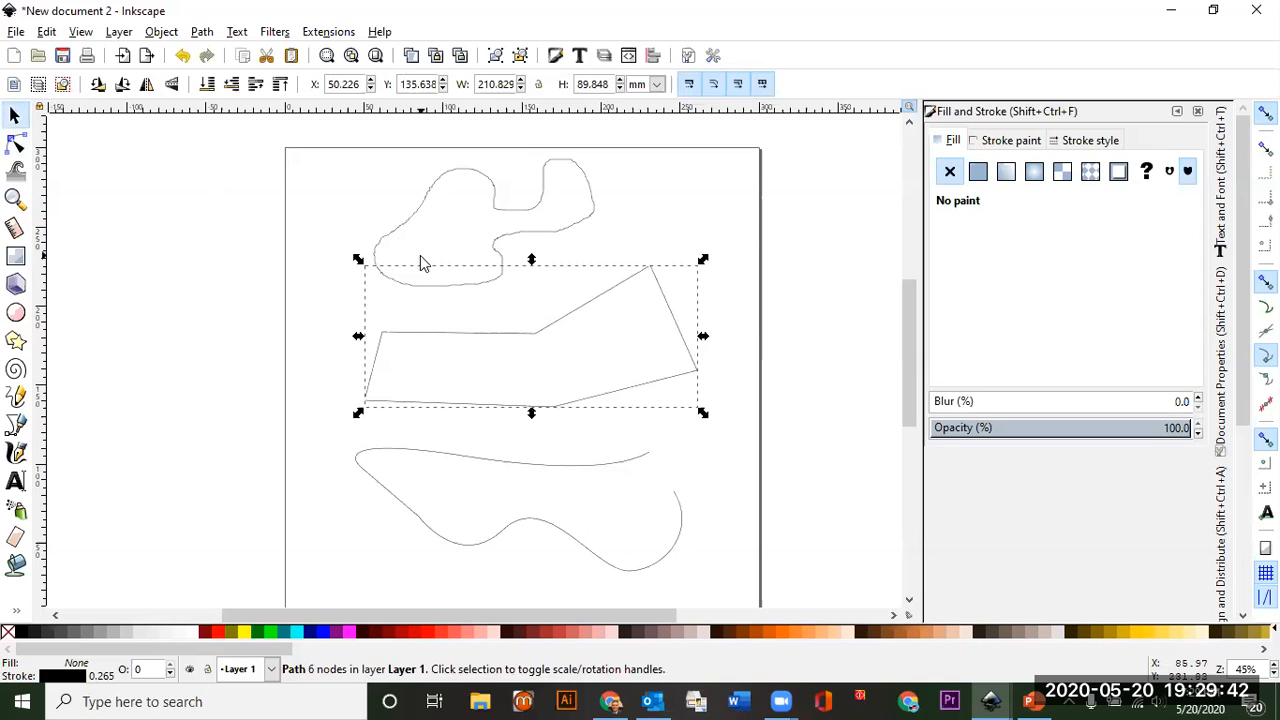
left_click(497, 207)
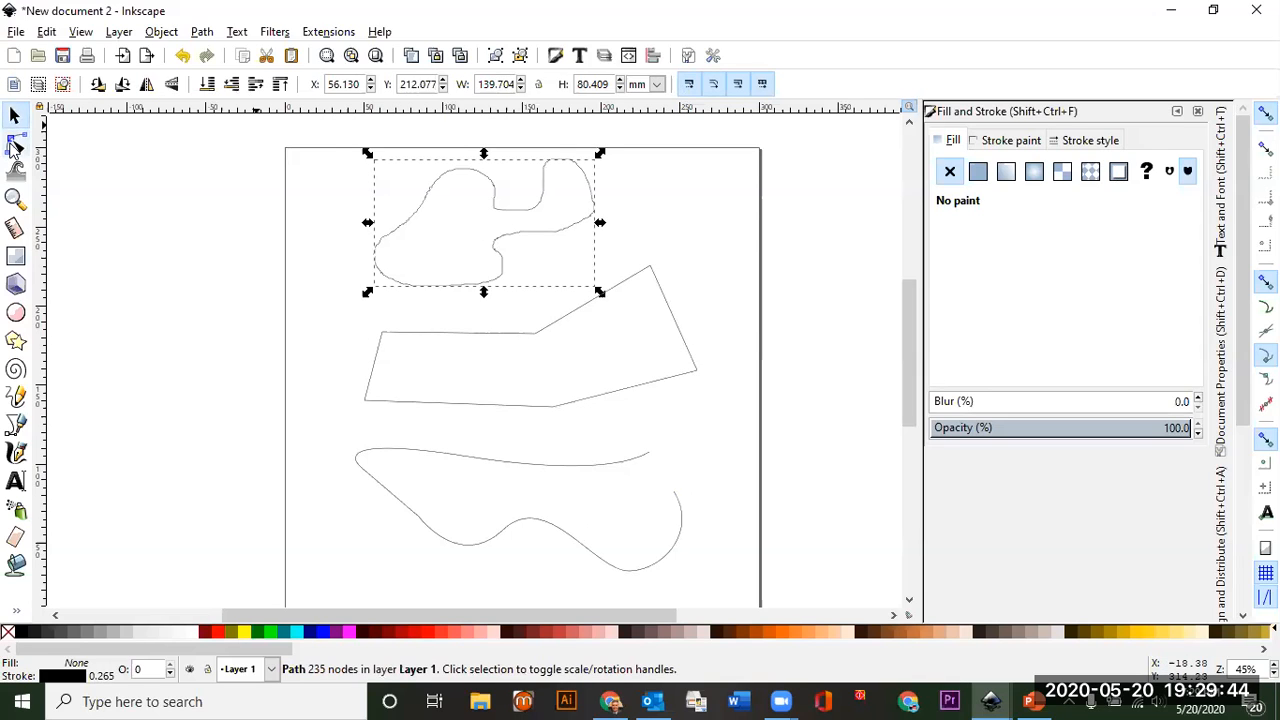
left_click(15, 145)
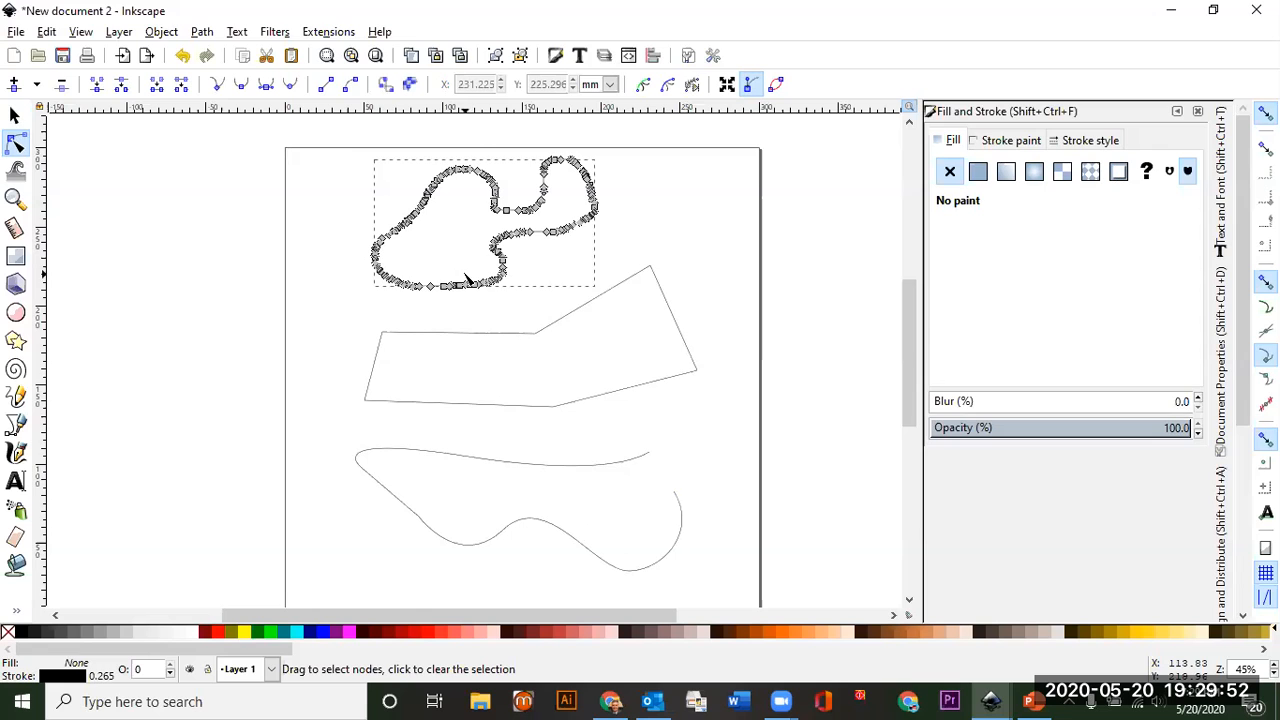
scroll(466, 278, "up", 8, "ctrl")
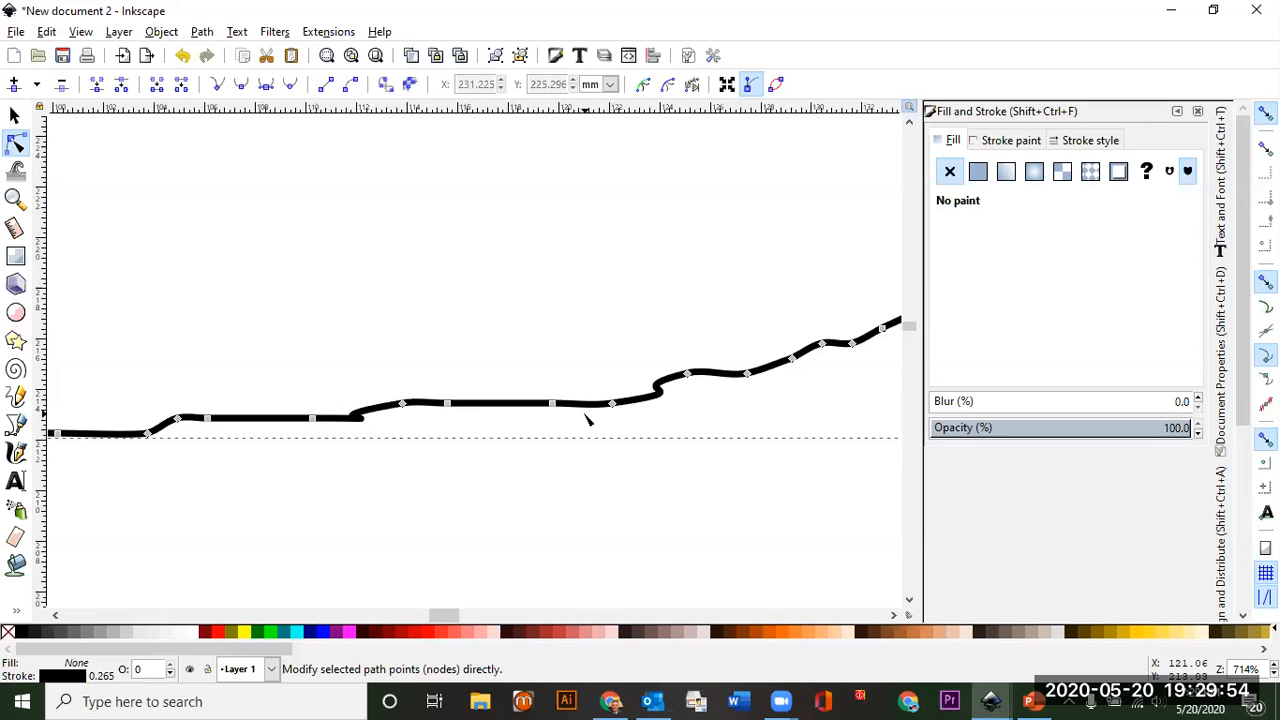
left_click_drag(552, 403, 514, 190)
left_click_drag(404, 406, 428, 518)
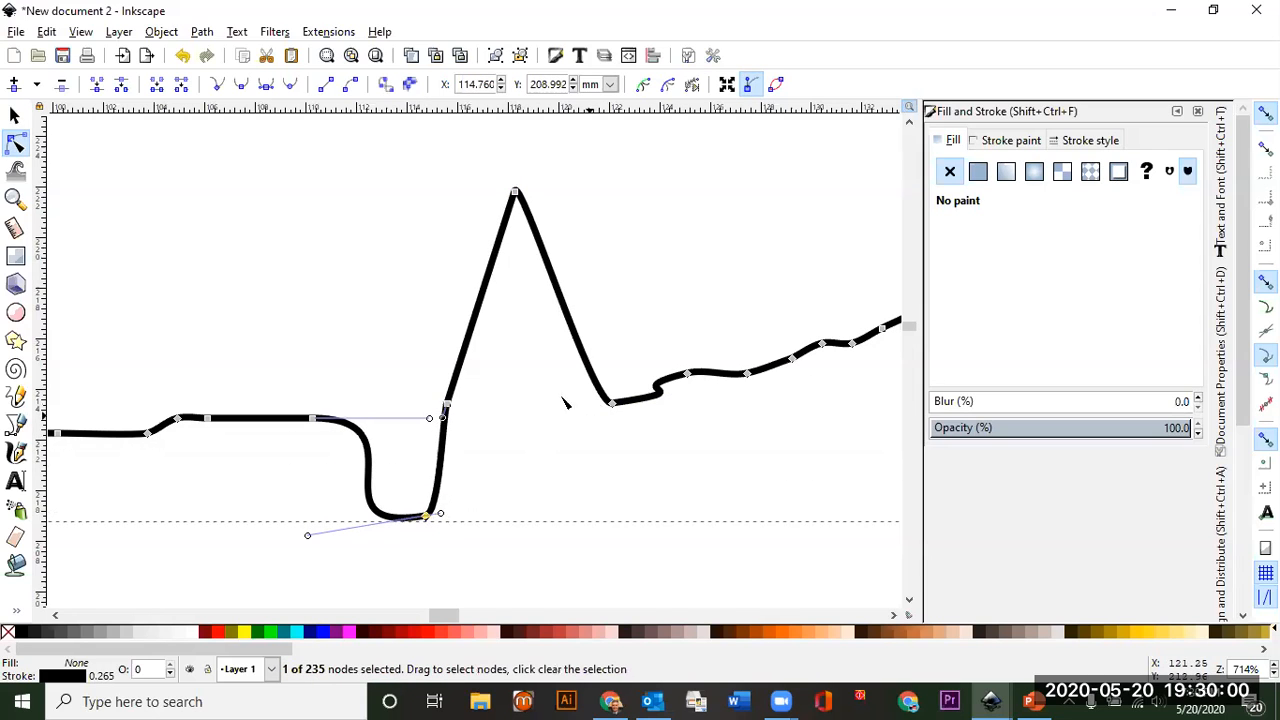
scroll(556, 393, "down", 3)
scroll(556, 393, "down", 4)
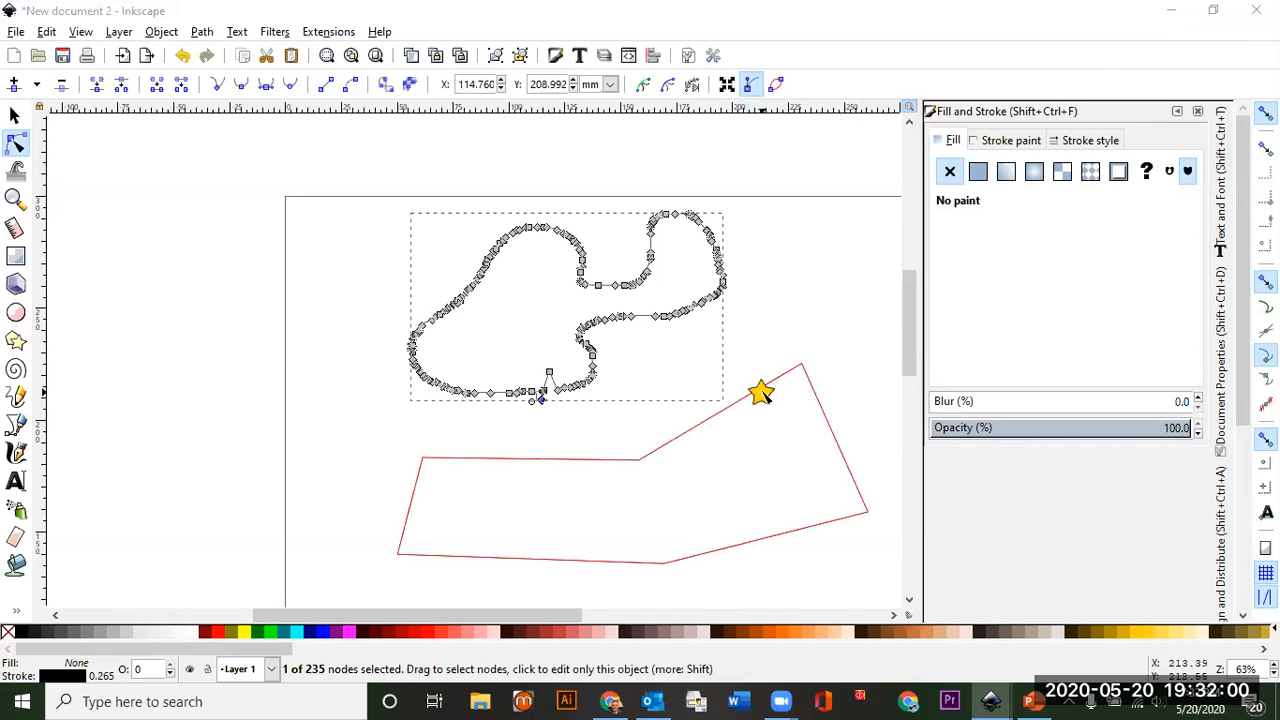
Edit the curved path's nodes and move the middle node of its lower edge to about X 146, Y 40 mm
left_click(12, 117)
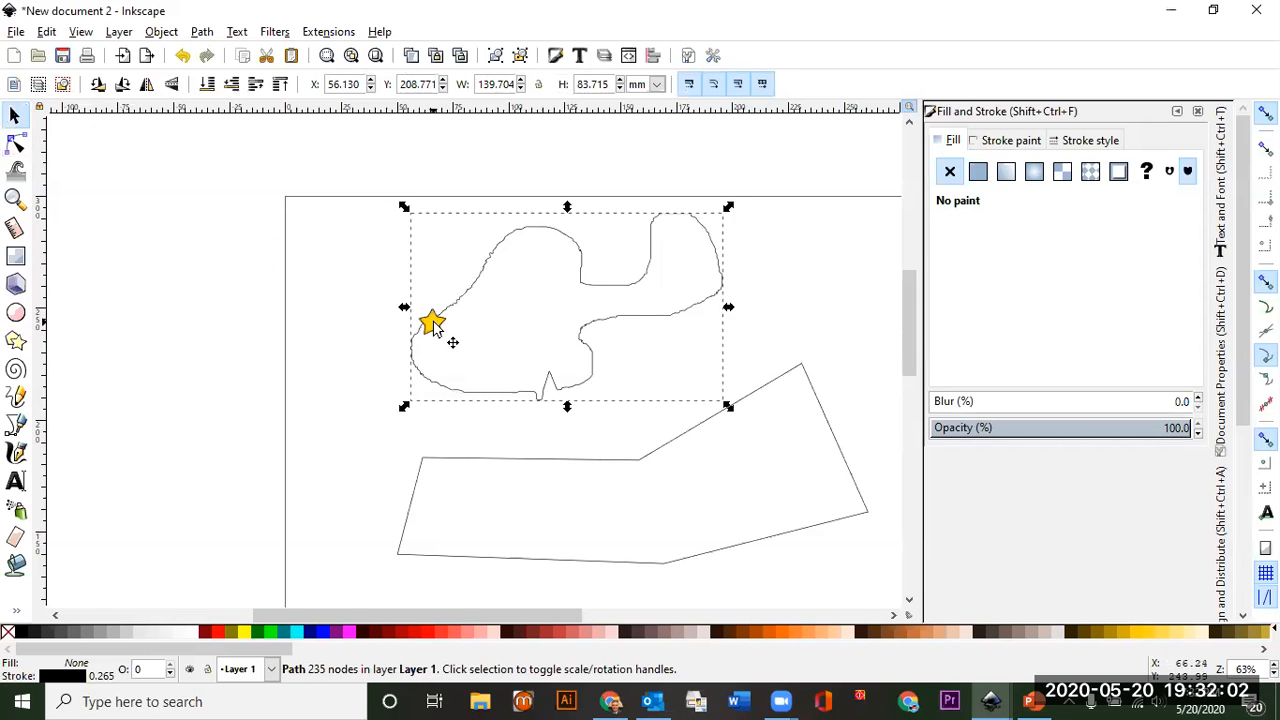
scroll(443, 329, "down", 3)
scroll(571, 505, "up", 4)
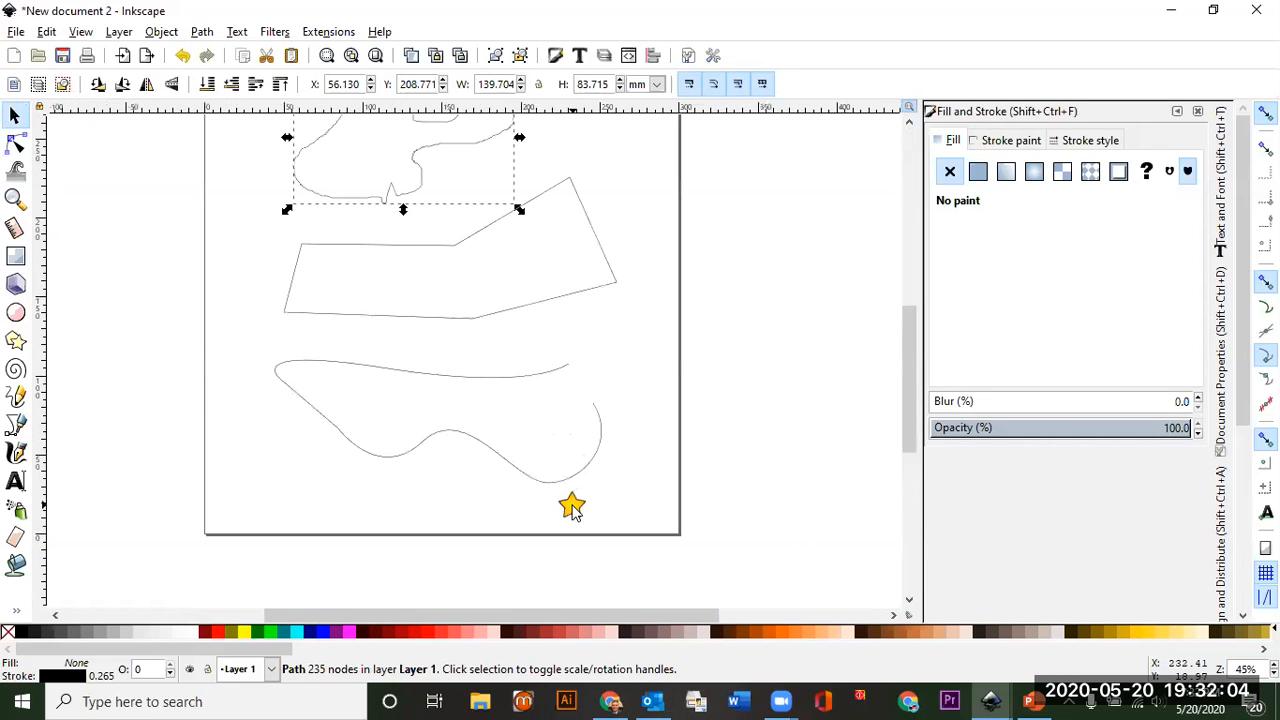
scroll(286, 329, "down", 2)
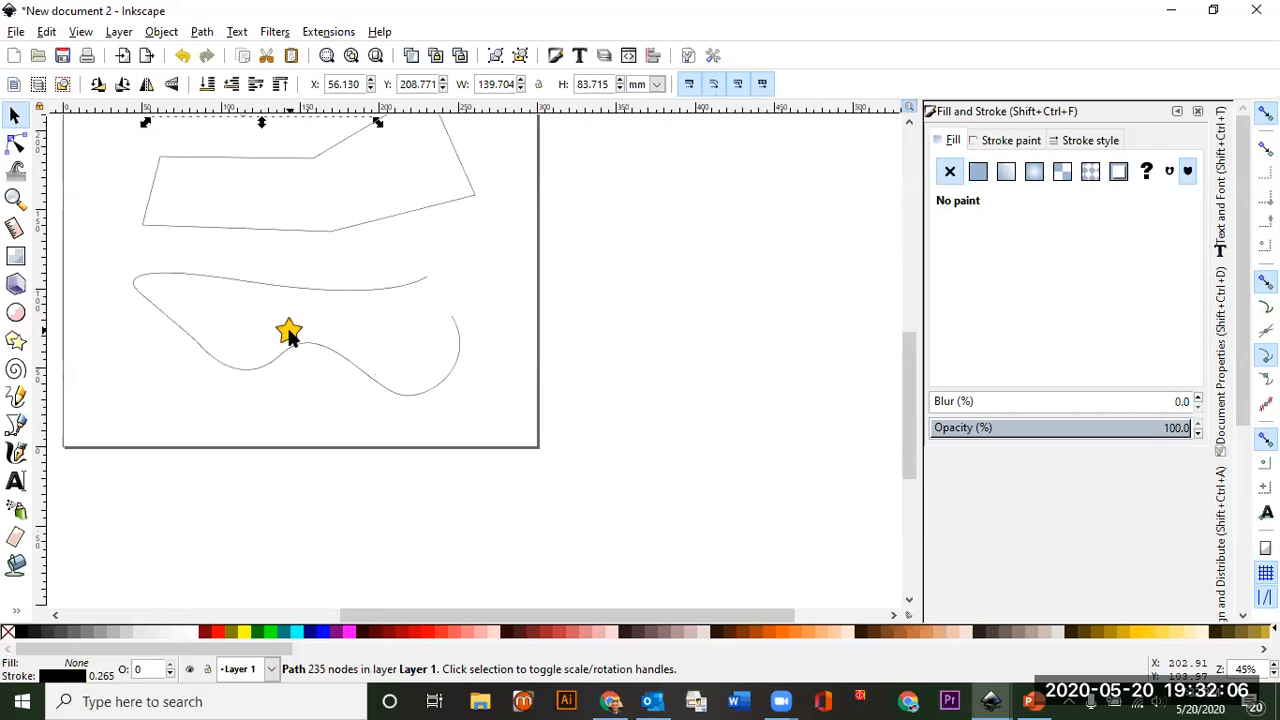
left_click(264, 286)
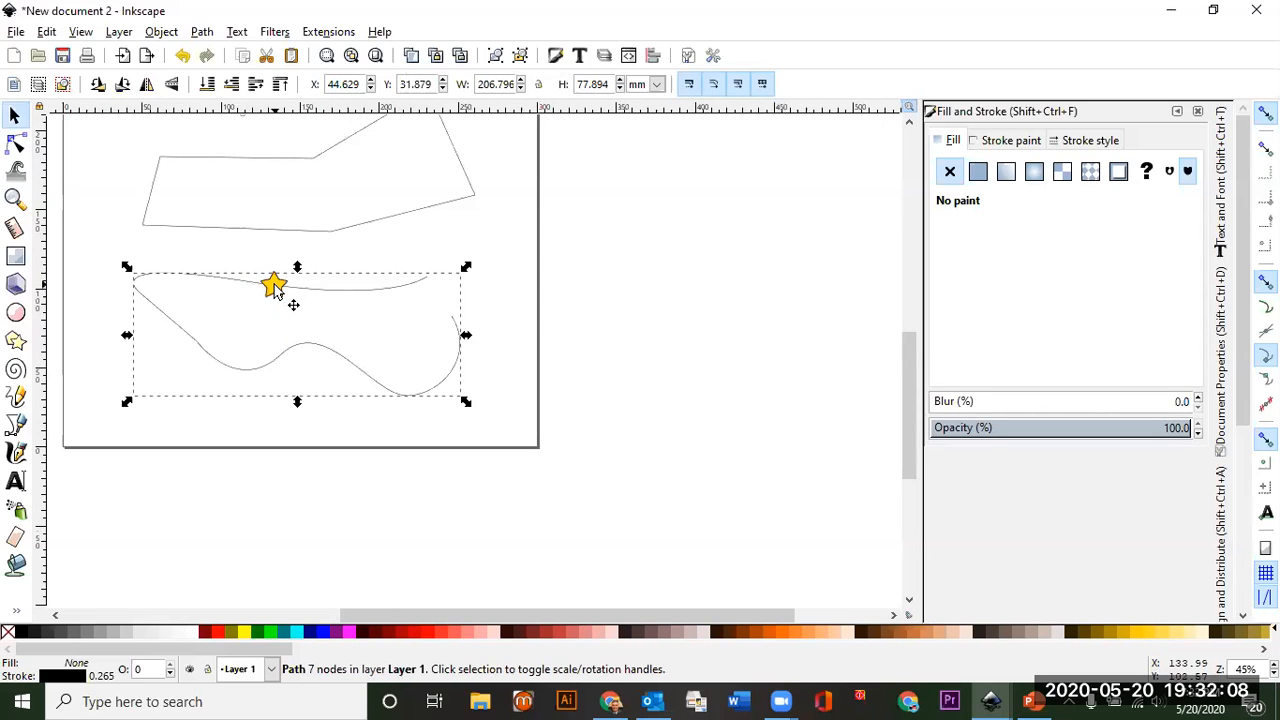
double_click(272, 287)
left_click_drag(279, 355, 295, 385)
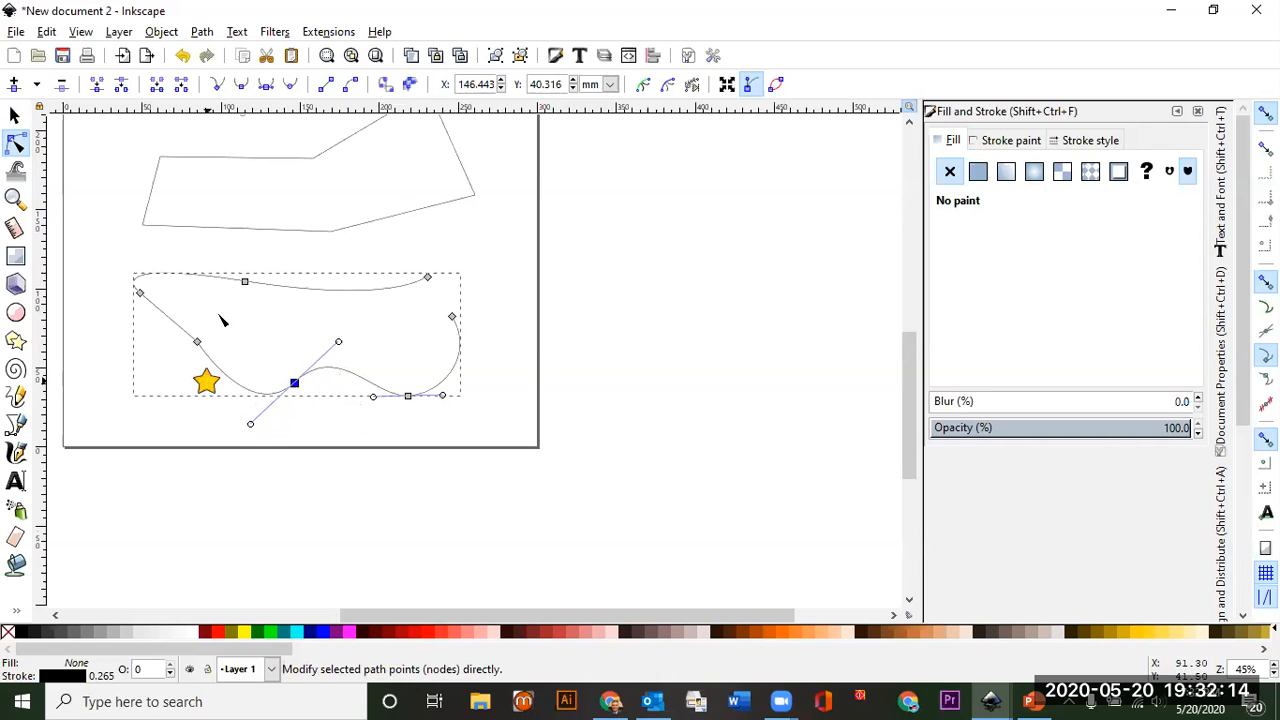
Move the curved path's inner left node up and right, its upper node to about X 194, Y 131 mm, and its left tip to about X 48, Y 107 mm
left_click(372, 55)
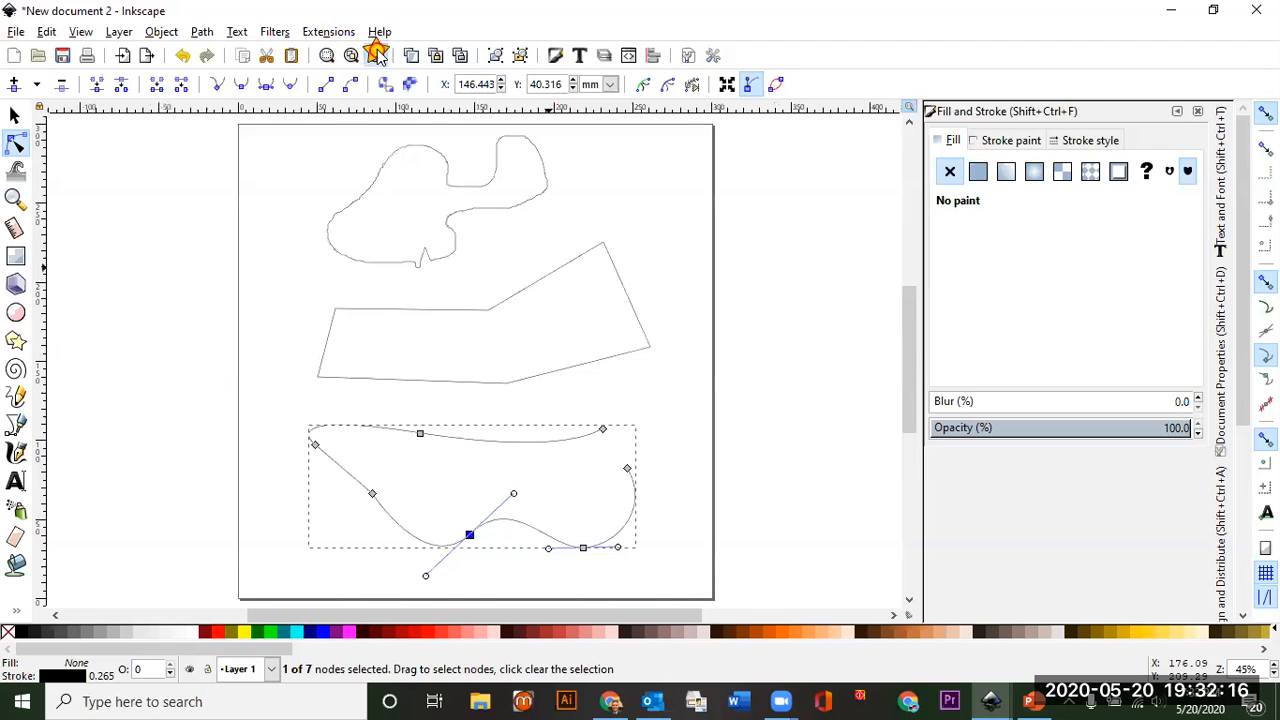
scroll(480, 545, "up", 1)
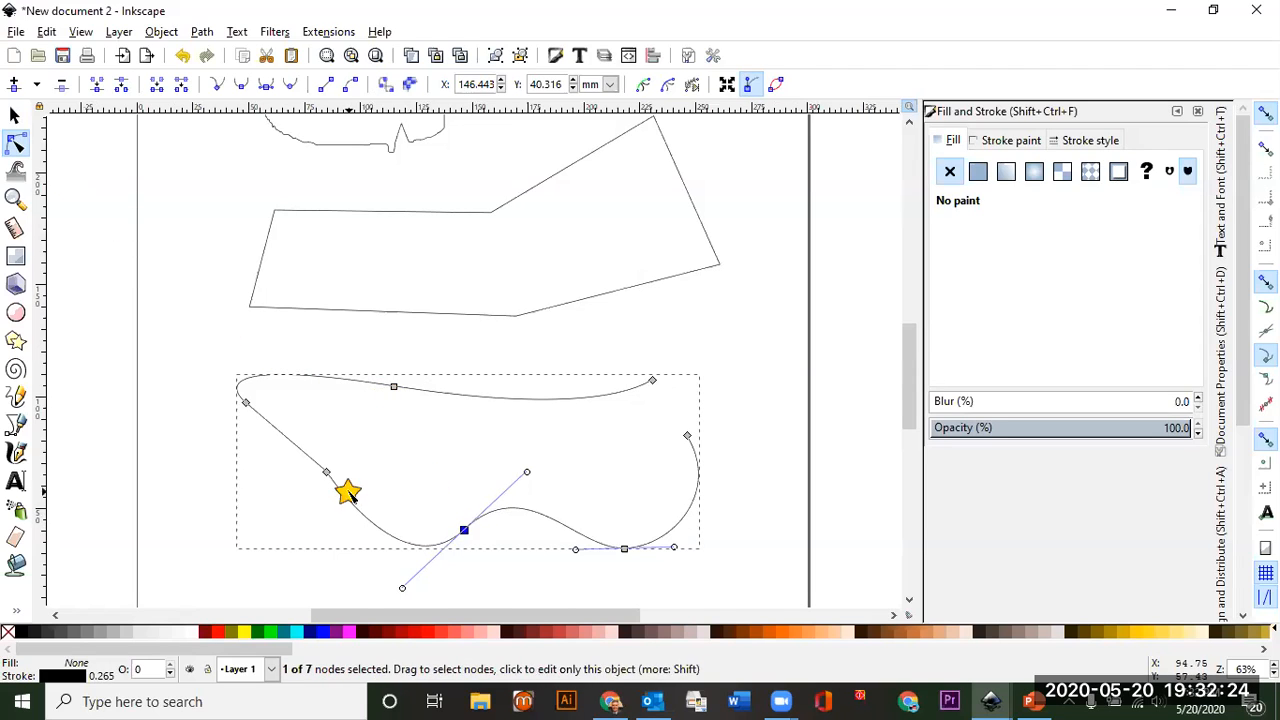
left_click_drag(325, 471, 367, 439)
left_click_drag(395, 384, 569, 327)
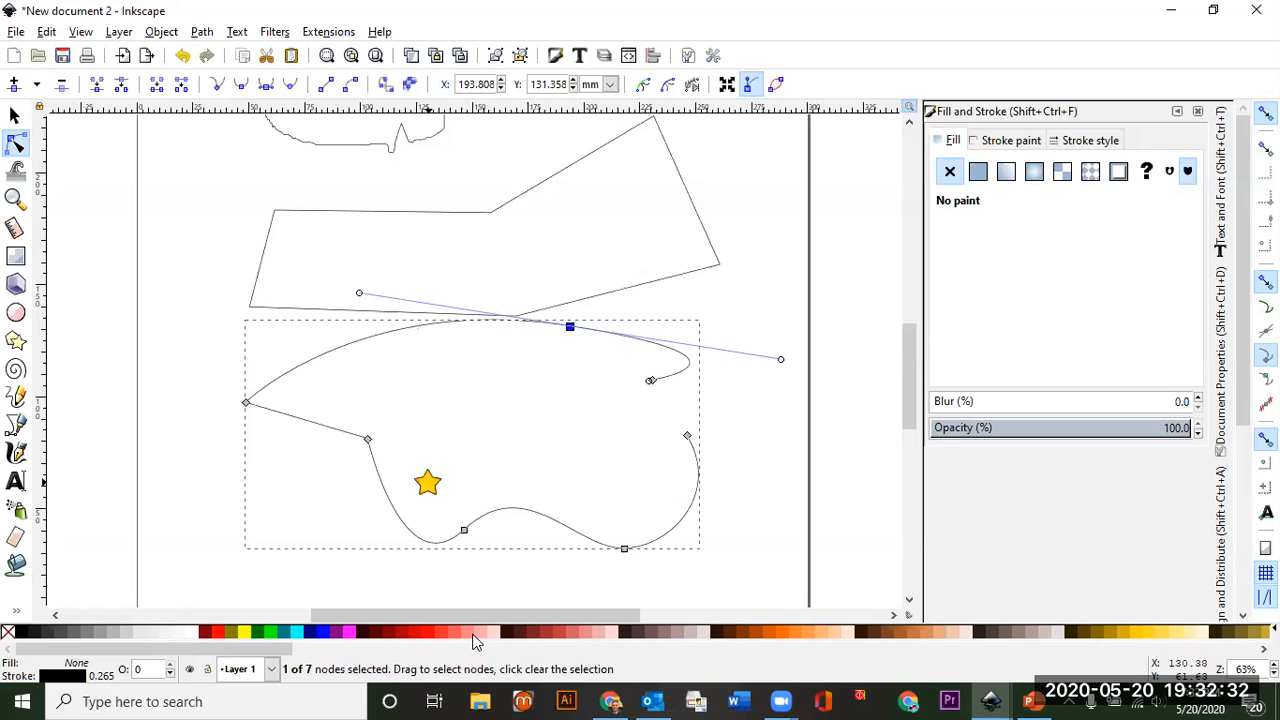
left_click(464, 530)
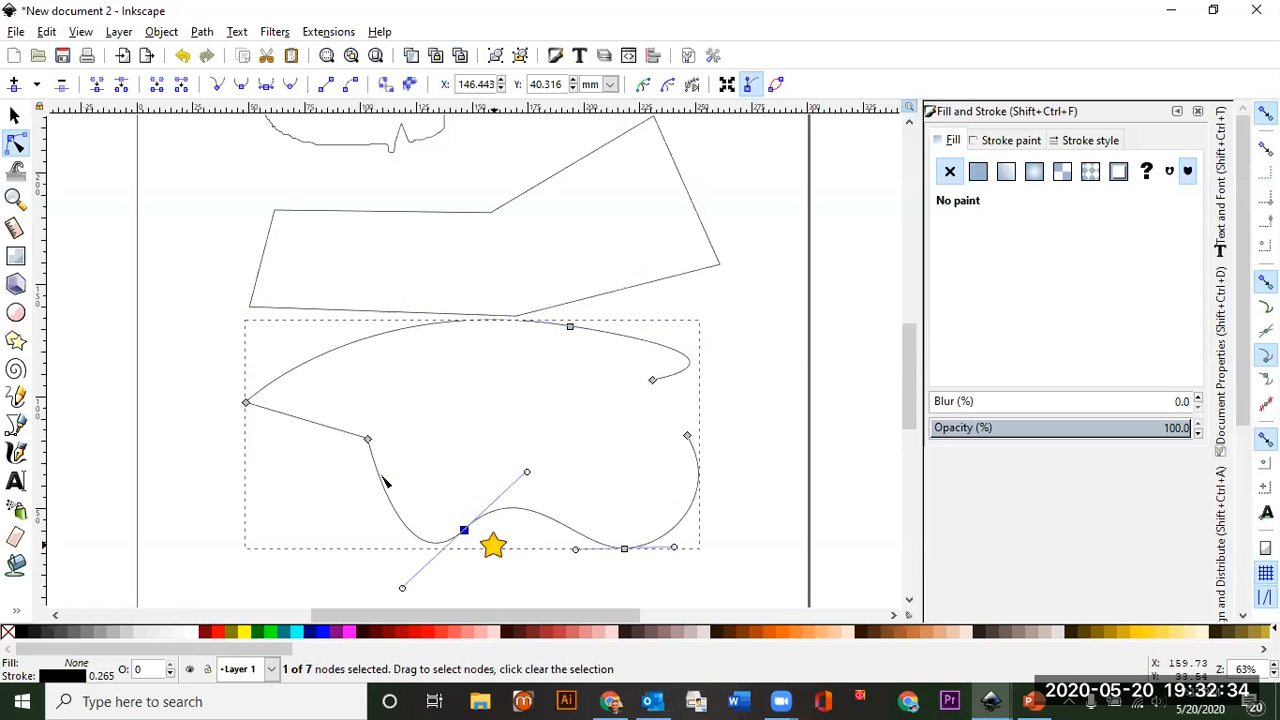
left_click(245, 402)
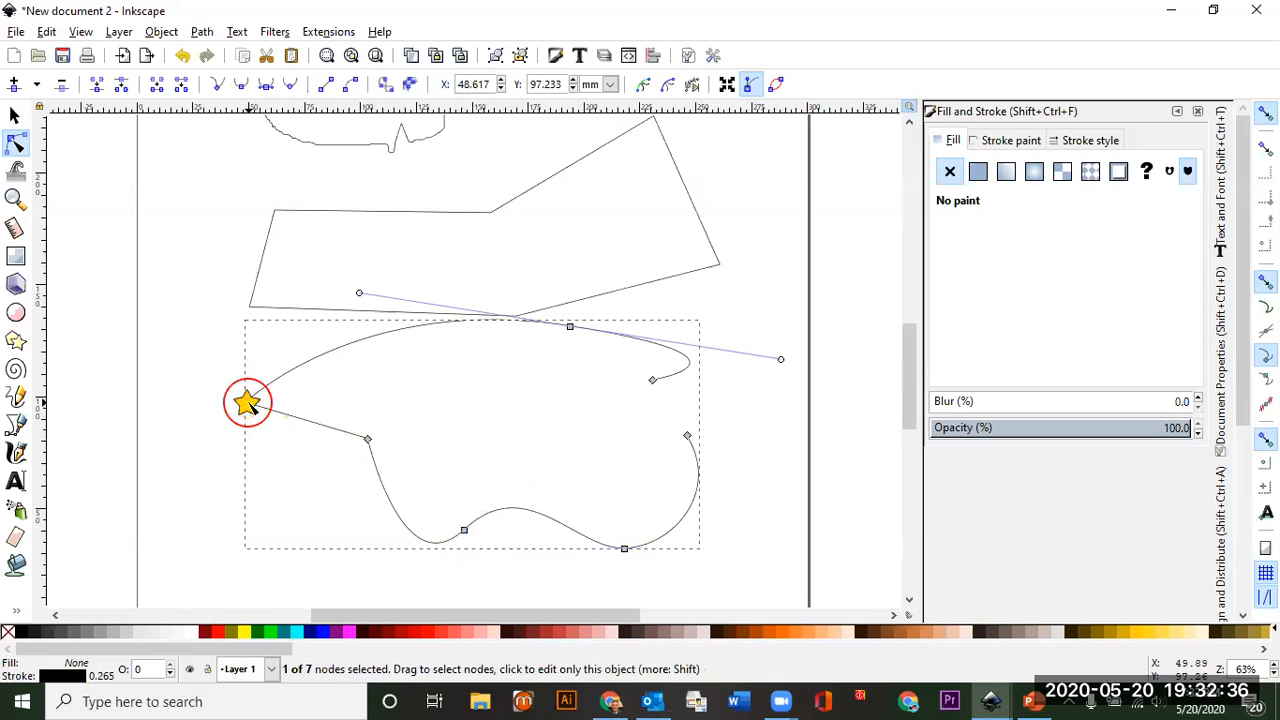
mouse_move(245, 402)
left_mouse_down()
mouse_move(243, 431)
mouse_move(245, 381)
left_mouse_up()
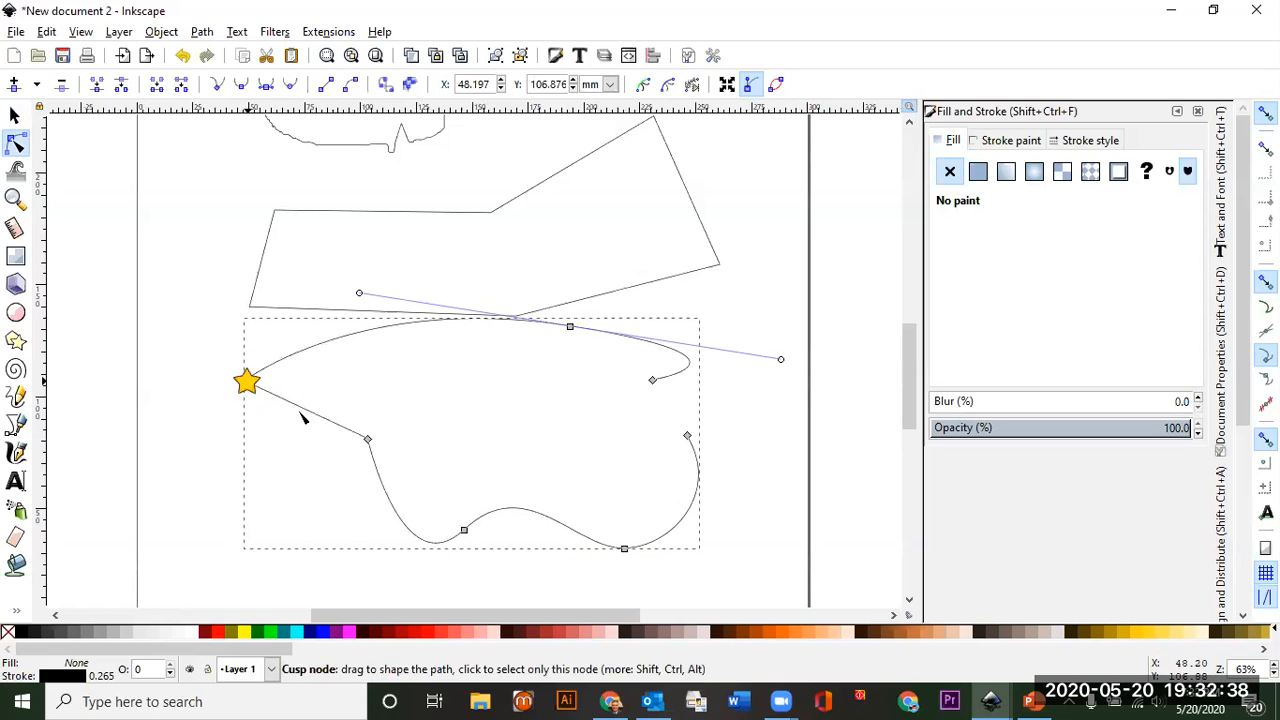
Examine the handles of the two smooth nodes on the curved path's lower edge, and review the whole page
left_click(624, 548)
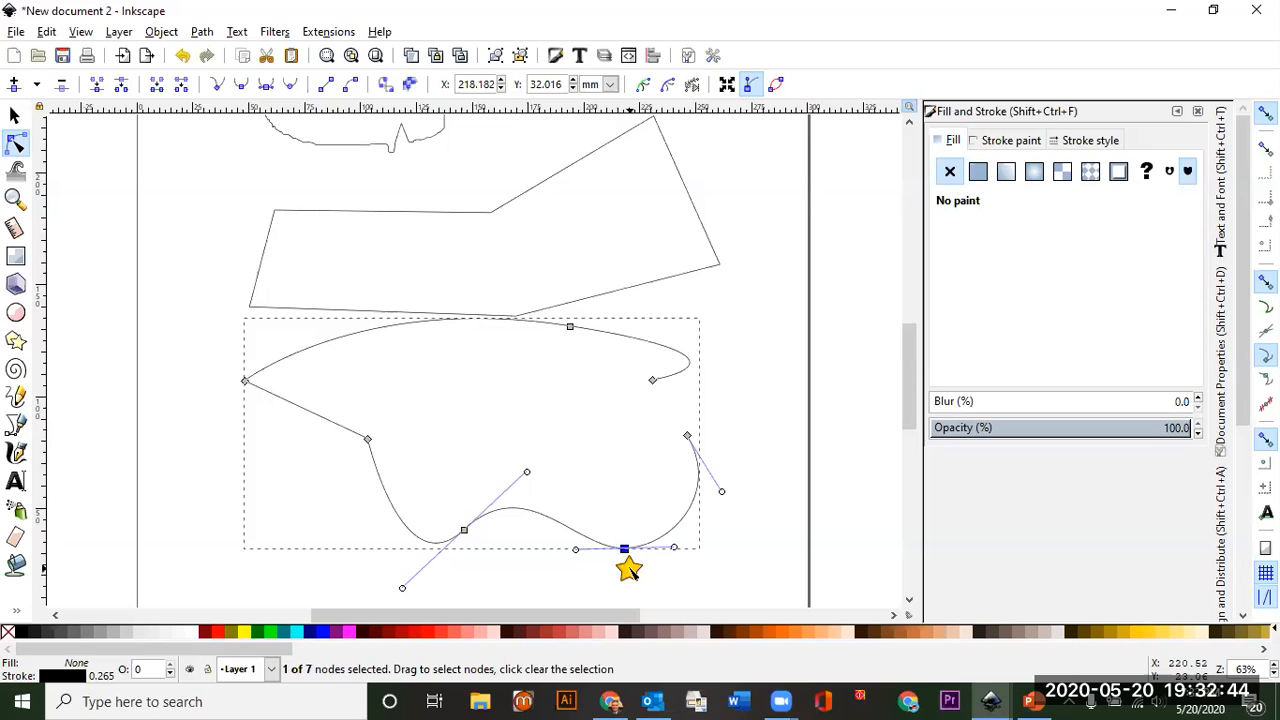
scroll(637, 565, "up", 2)
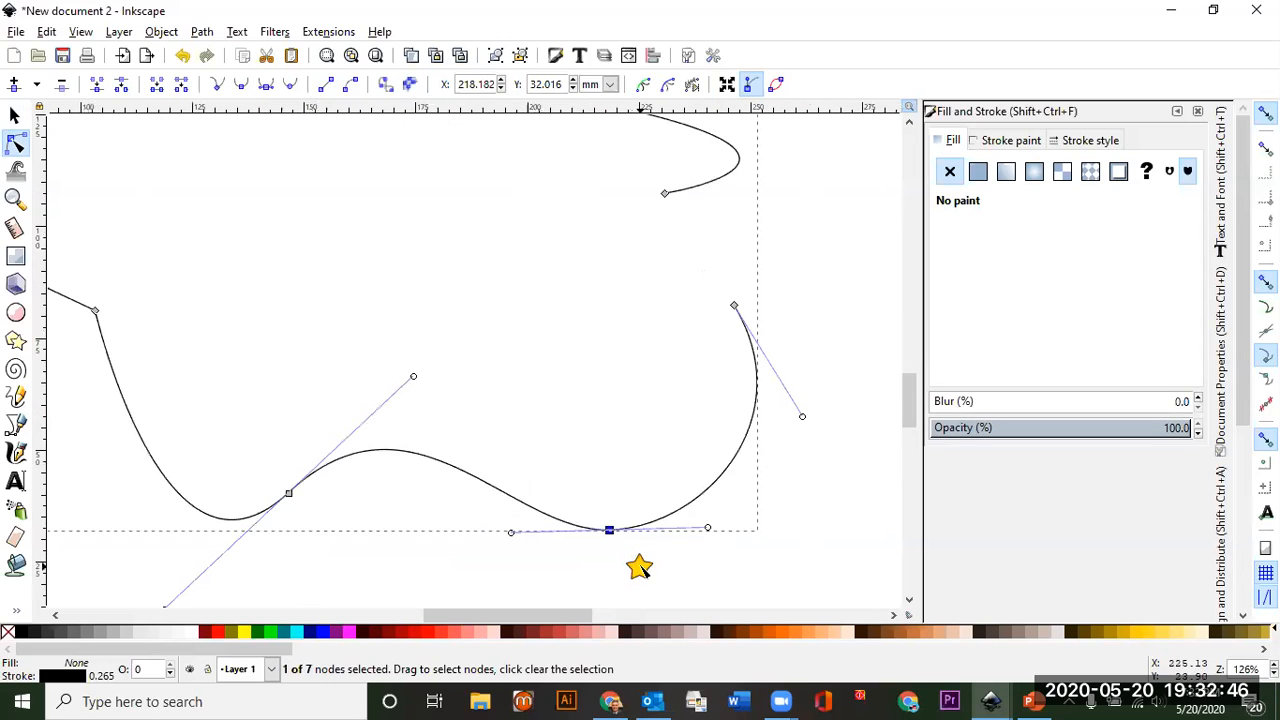
left_click(421, 379)
left_click(376, 367)
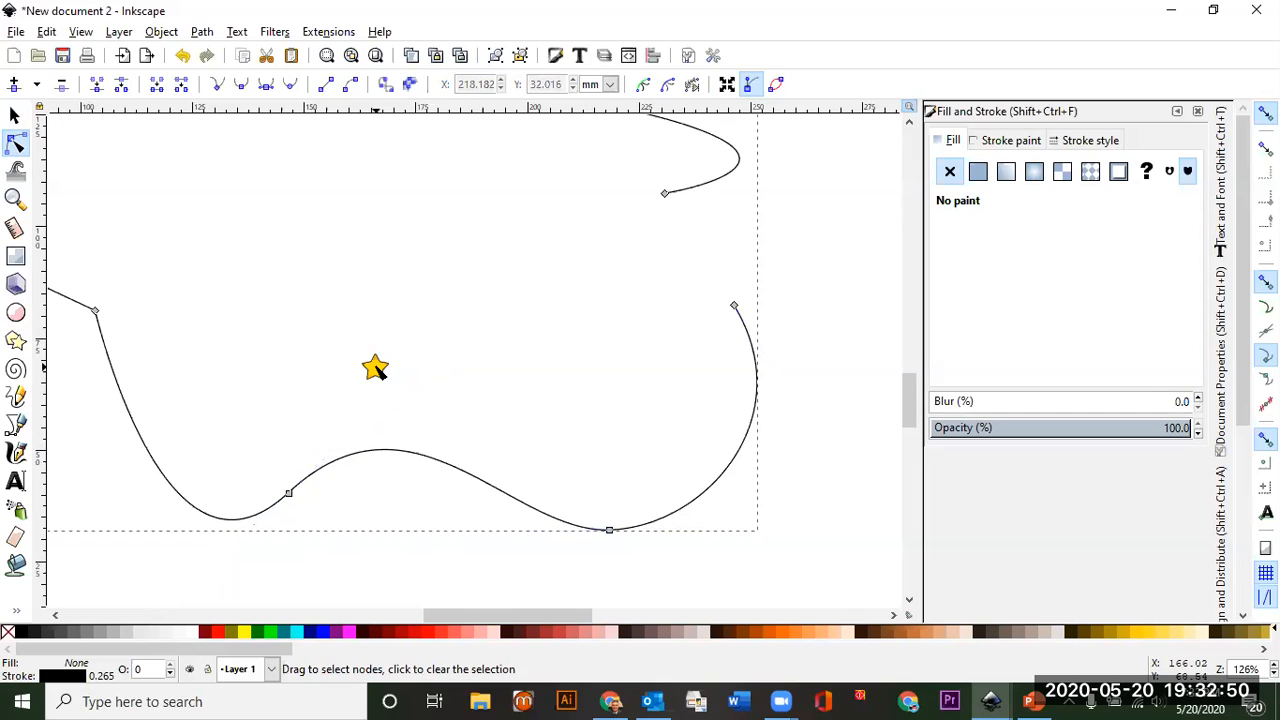
double_click(292, 497)
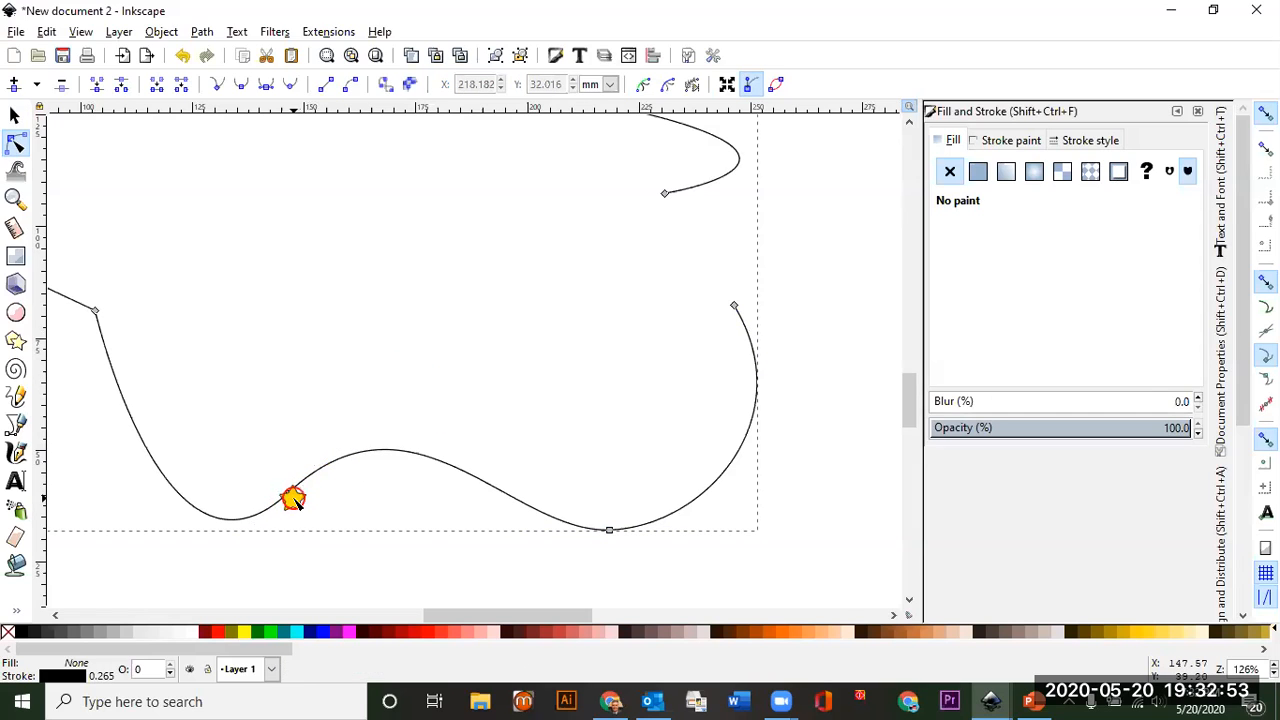
left_click(609, 531)
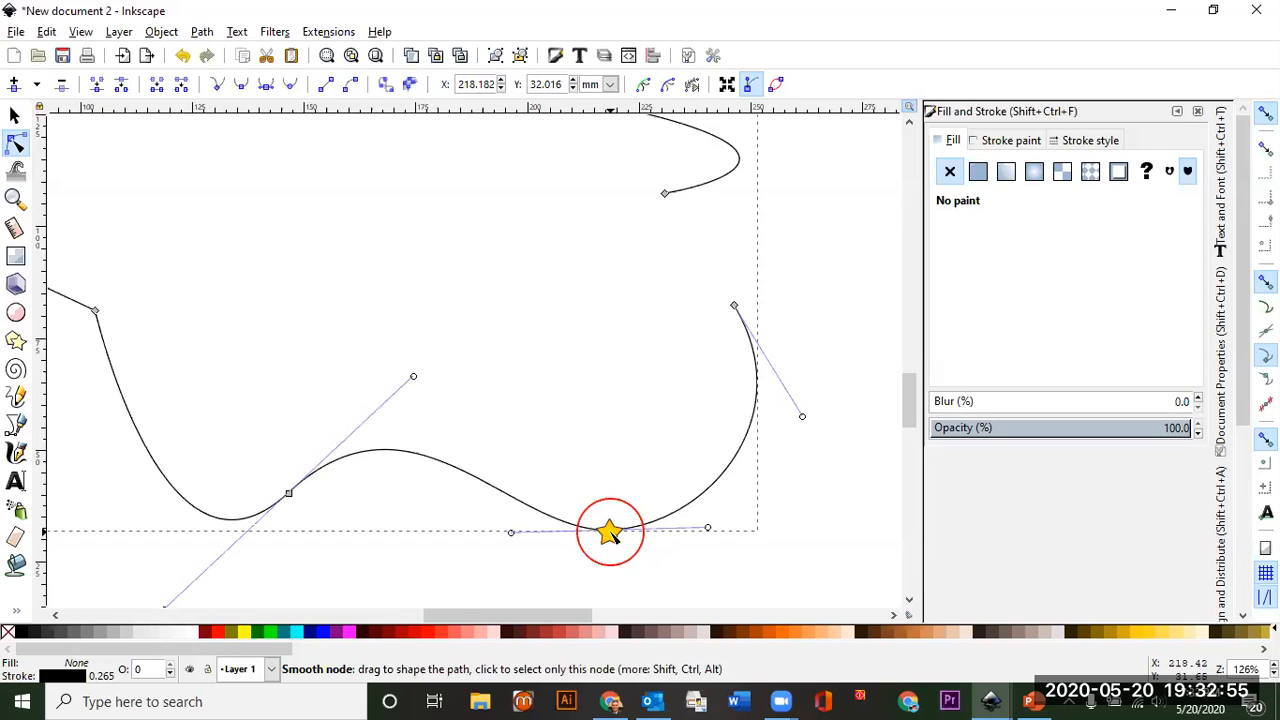
left_click(408, 384)
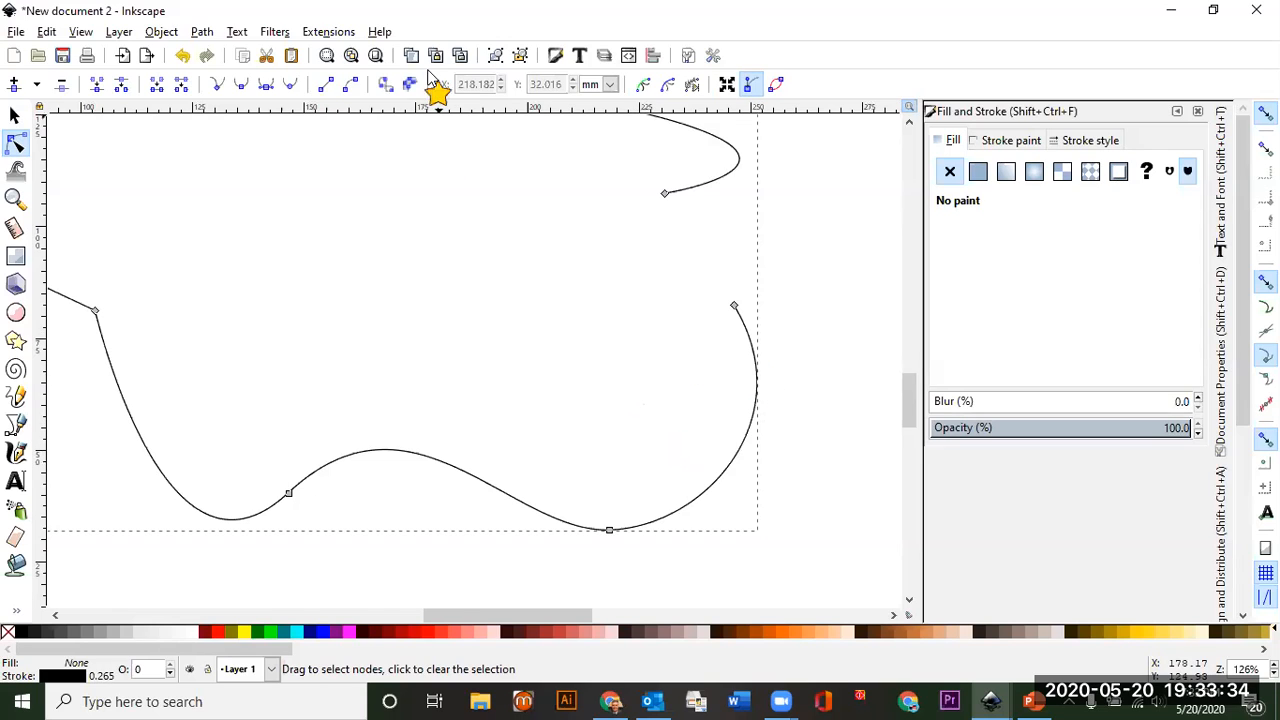
left_click(378, 56)
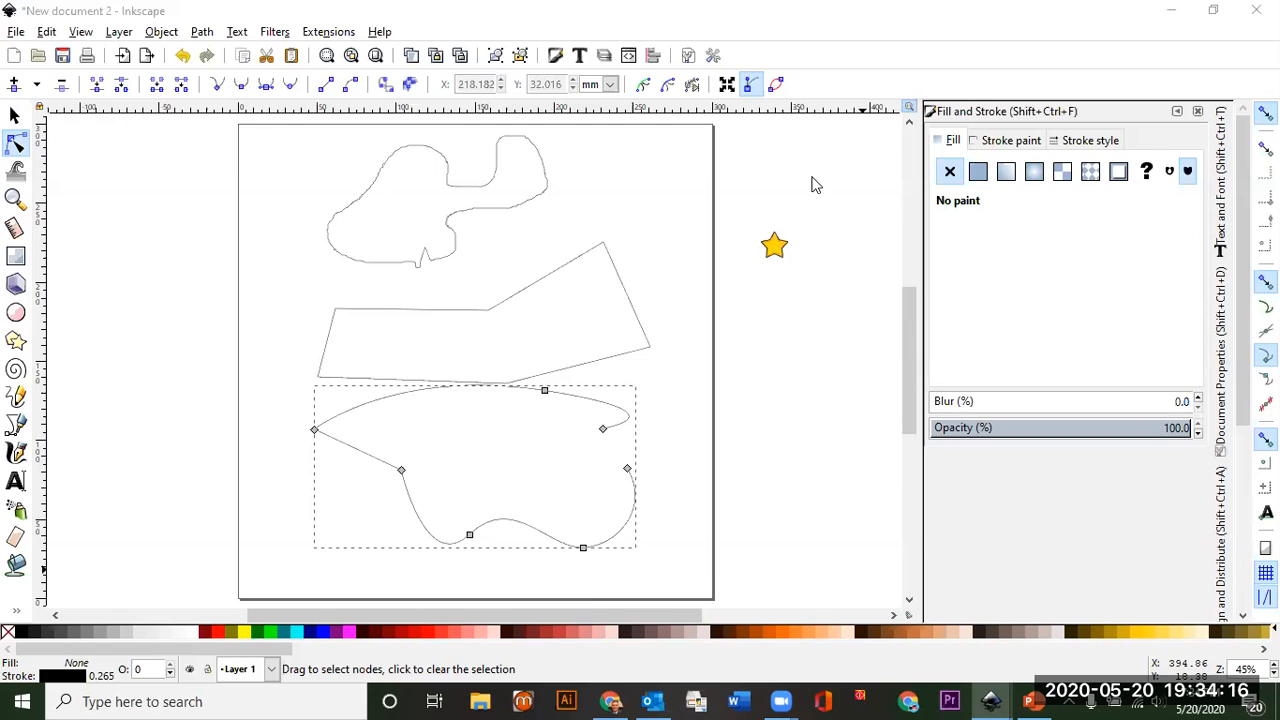
Switch to the Introduction to Inkscape 3 presentation in PowerPoint at the Challenge 1 slide
left_click(832, 78)
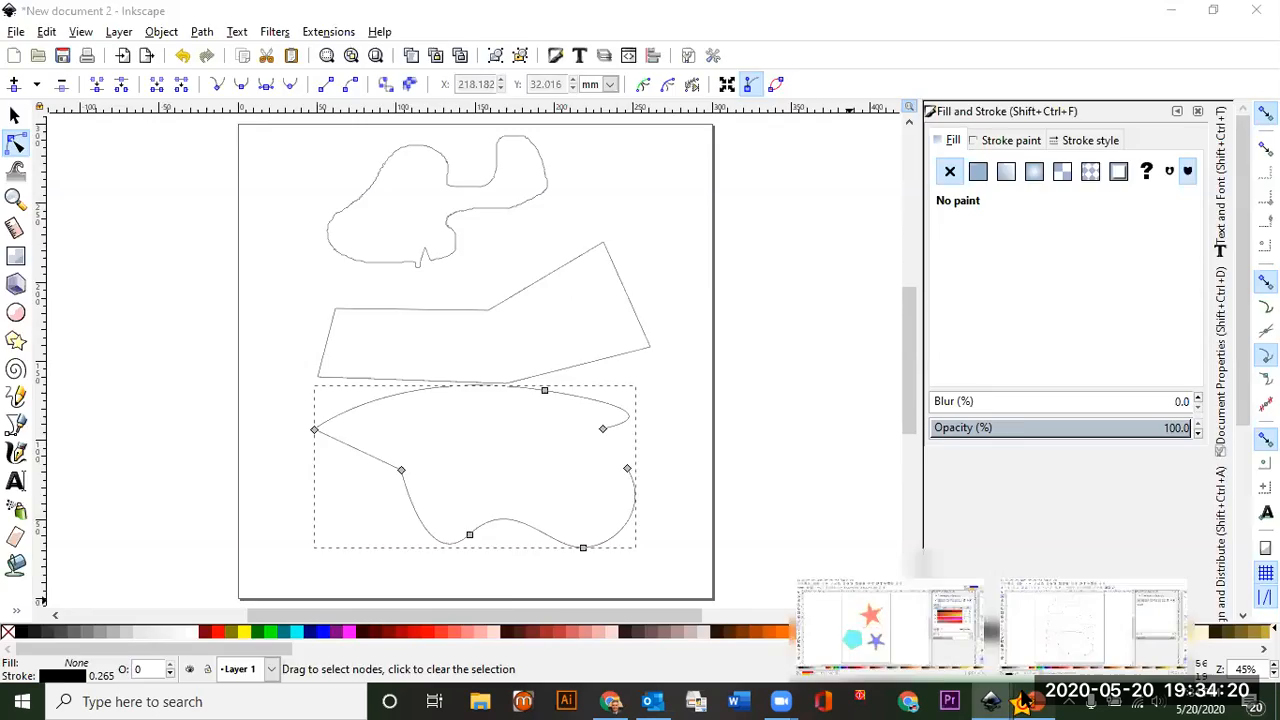
left_click(1030, 701)
left_click(48, 597)
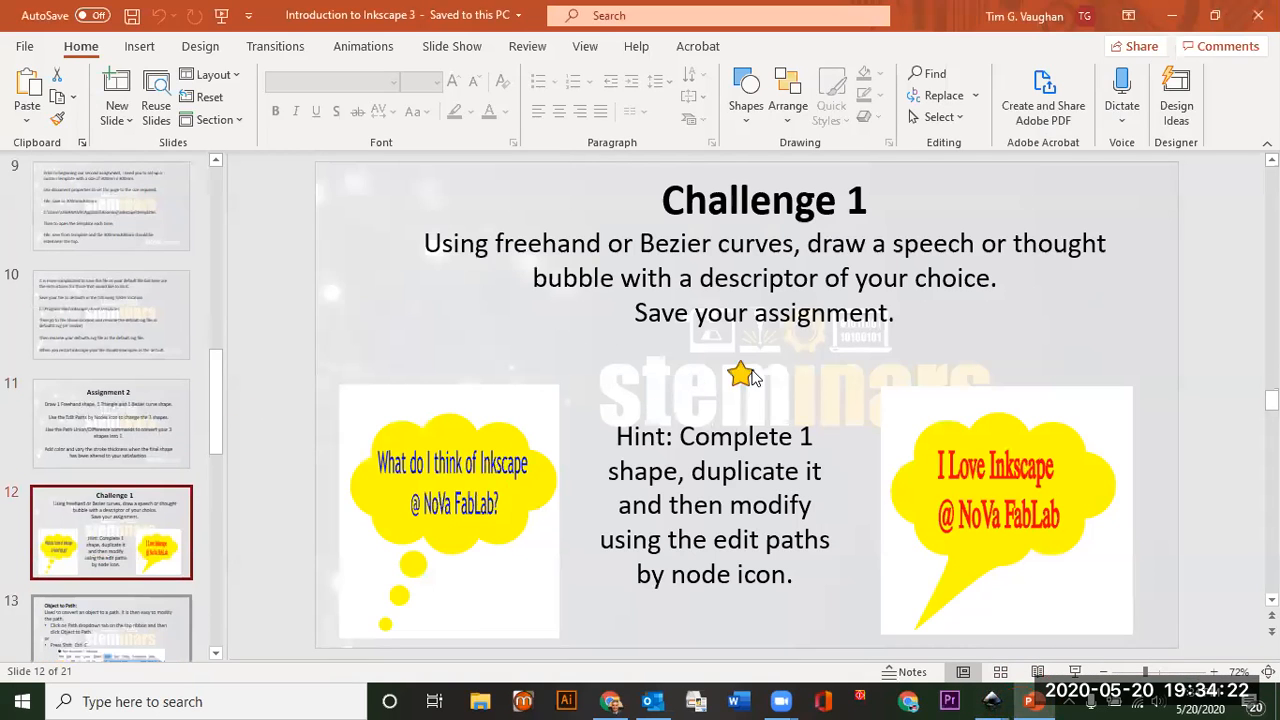